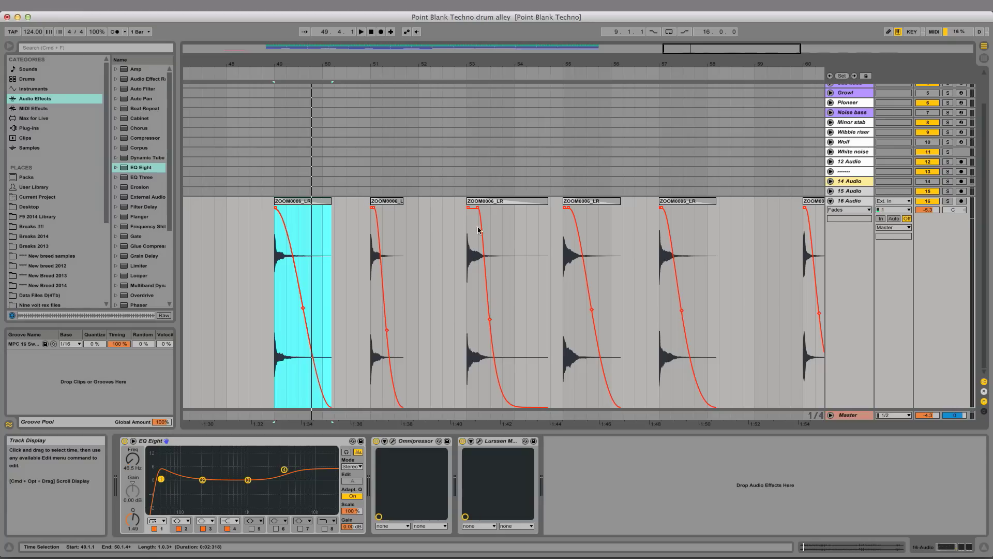
# - Audition the ZOOM0006_LR clips at bars 57, 60 and 62 on the 16 Audio track
pyautogui.click(678, 215)
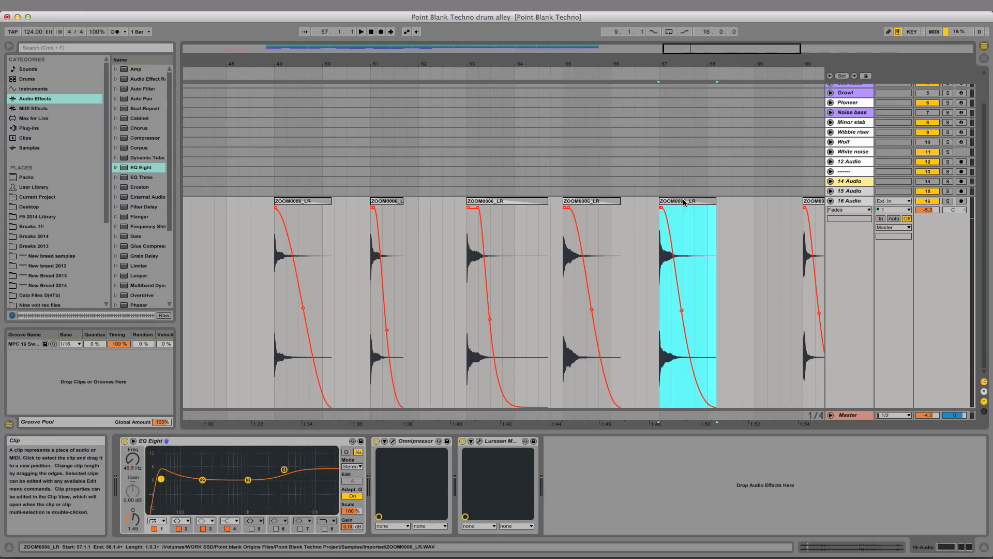
pyautogui.press('space')
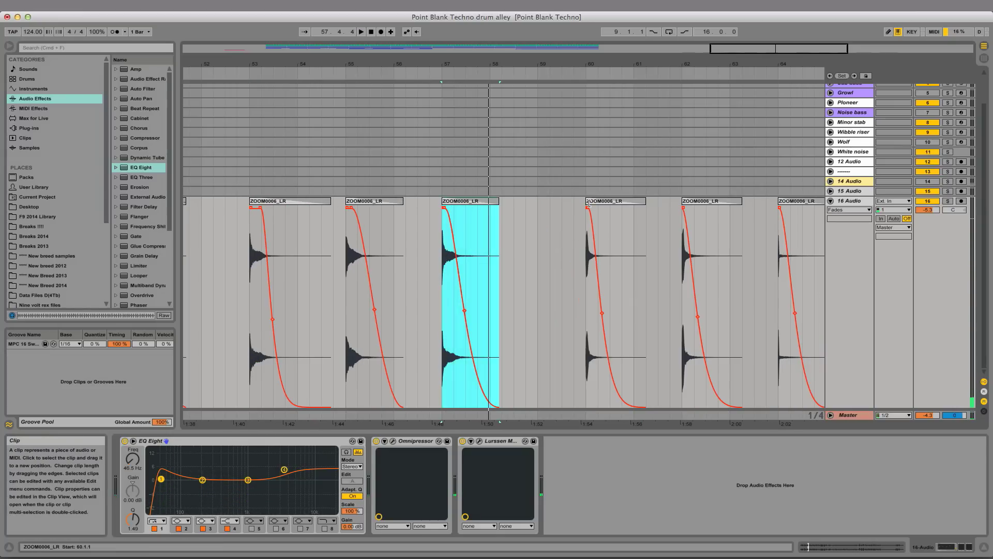
pyautogui.click(609, 203)
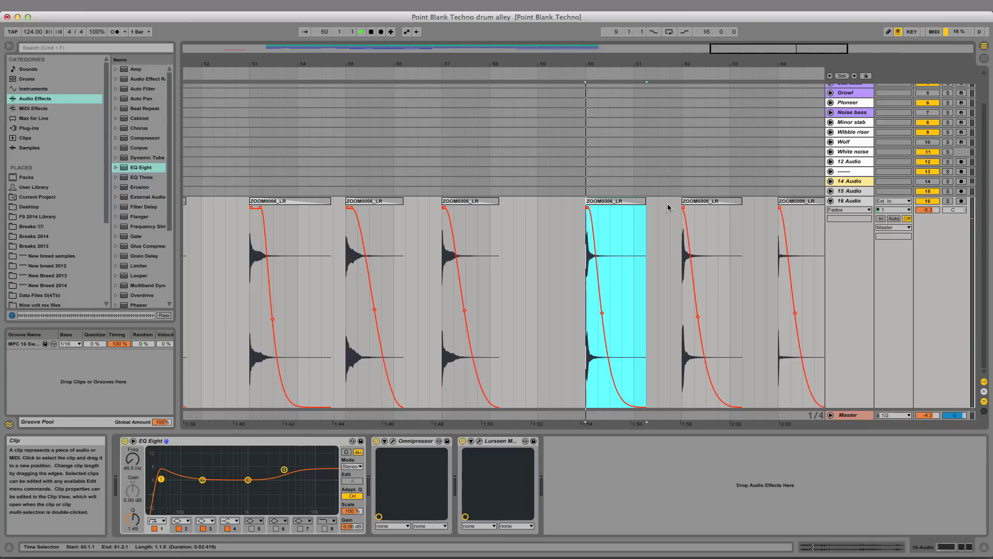
pyautogui.click(553, 201)
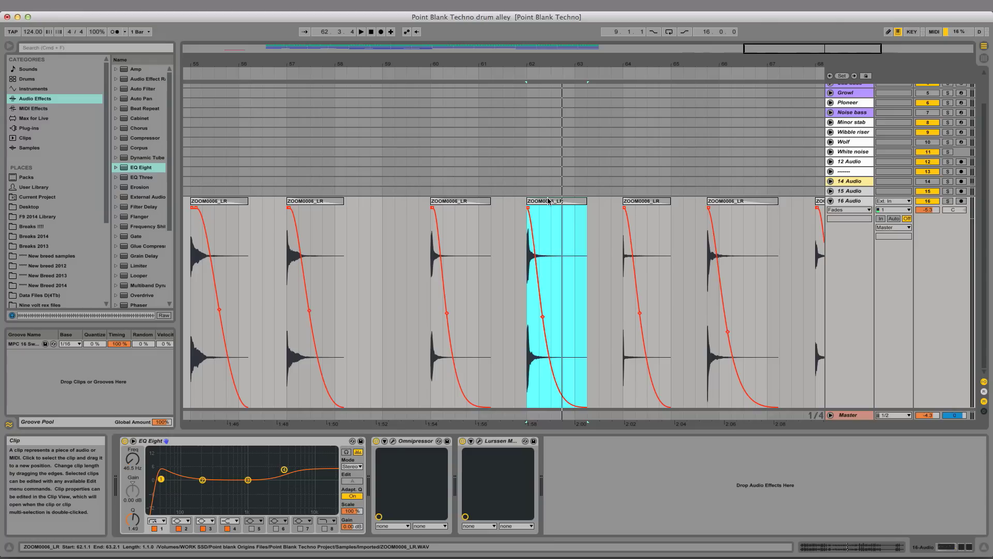
# - Examine the Omnipressor and Lurssen Mastering Console plug-in settings on the 16 Audio track, closing both windows
pyautogui.click(393, 444)
pyautogui.moveTo(518, 59); pyautogui.dragTo(500, 117)
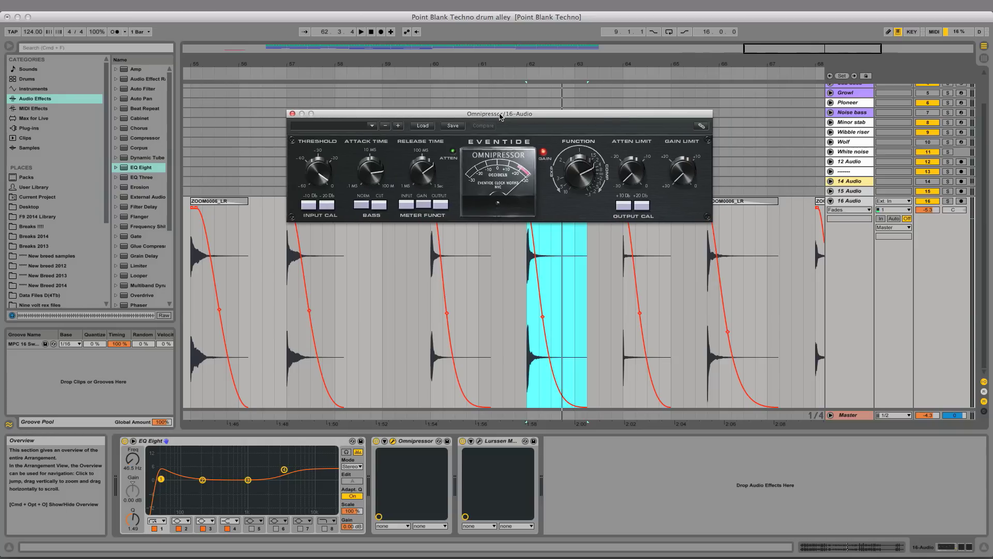
pyautogui.moveTo(501, 117); pyautogui.dragTo(524, 86)
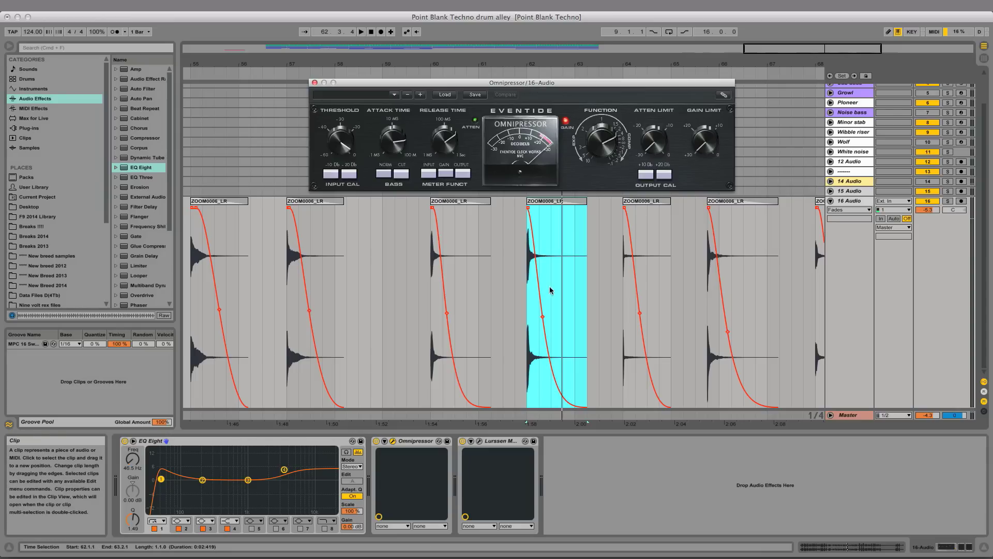
pyautogui.click(480, 443)
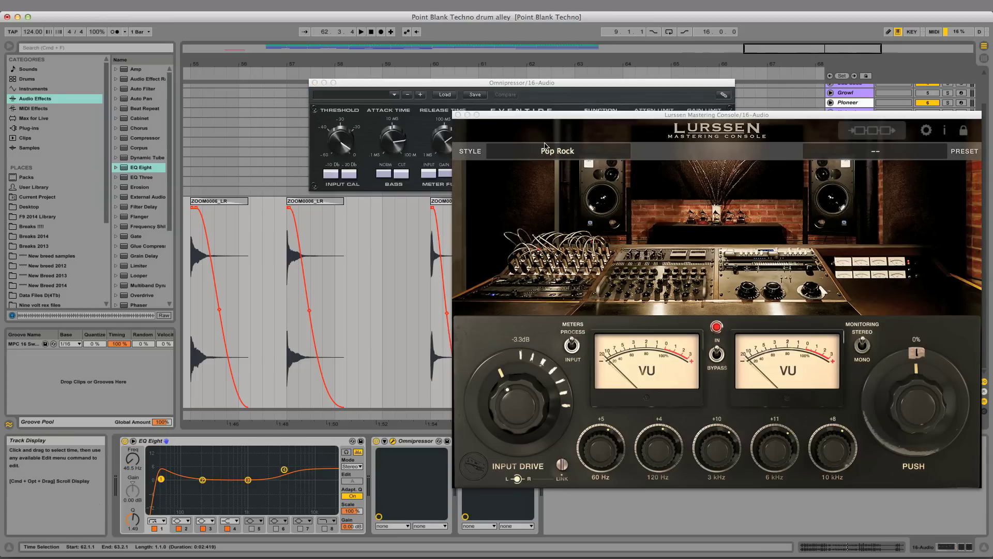
pyautogui.moveTo(594, 114); pyautogui.dragTo(542, 117)
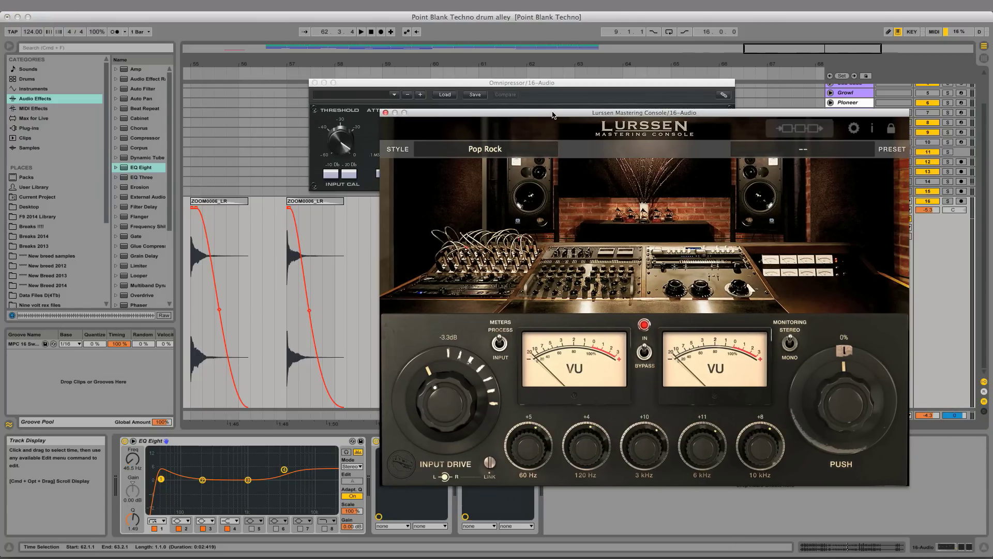
pyautogui.moveTo(552, 114); pyautogui.dragTo(470, 113)
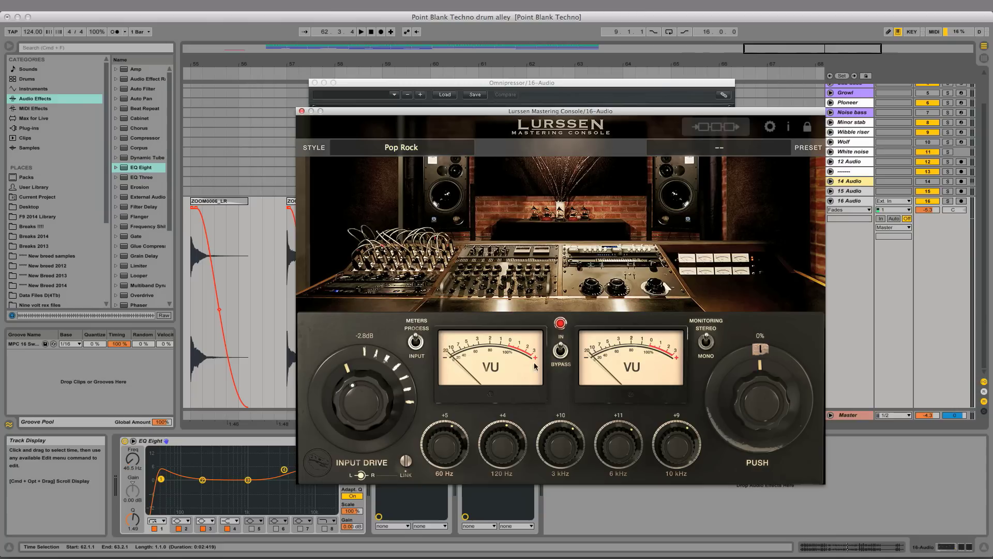
pyautogui.click(302, 111)
pyautogui.click(313, 83)
# - Audition the last ZOOM0006_LR clip on the 16 Audio track
pyautogui.hscroll(5, 690, 280)
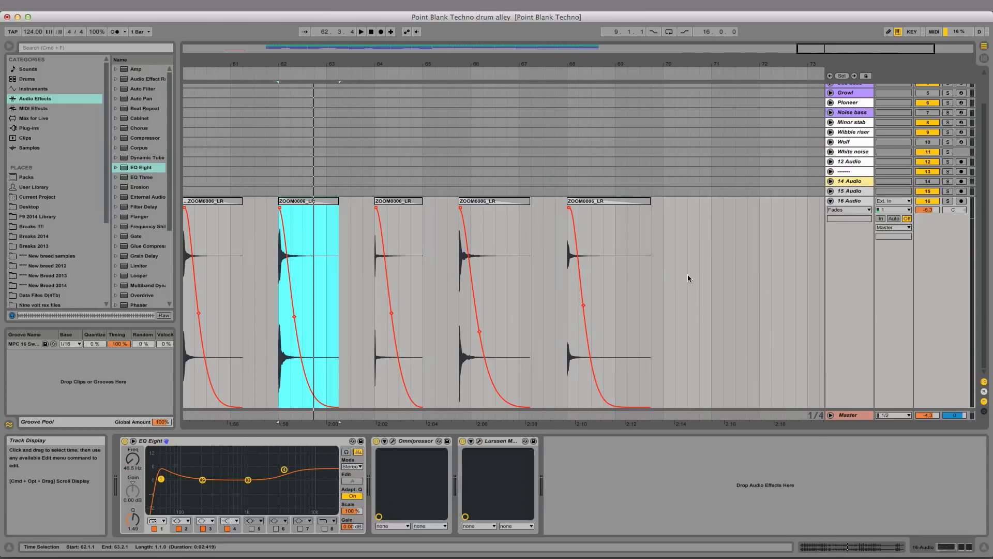
pyautogui.click(596, 202)
pyautogui.press('space')
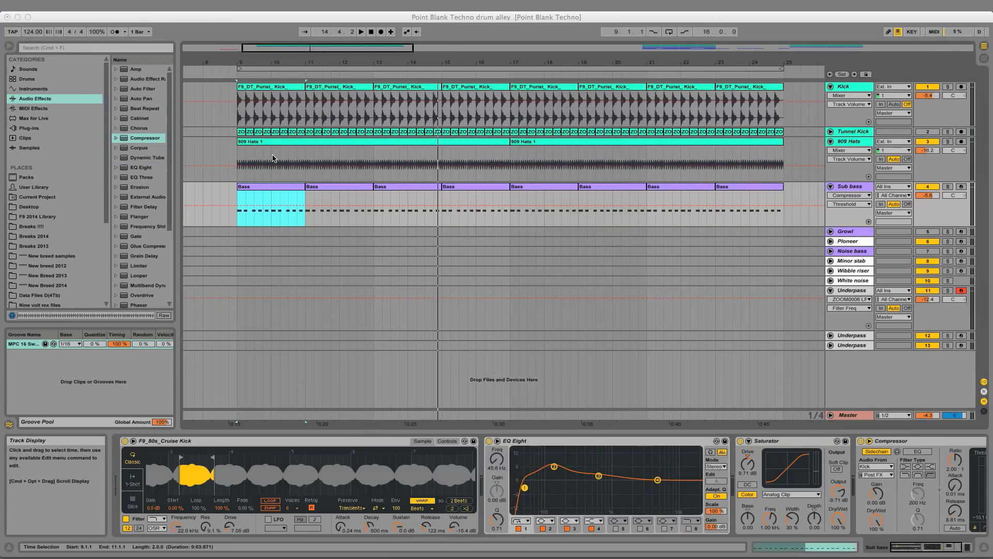
# - Look over the first 909 Hats and Bass clips and the sample display of the Sub bass instrument
pyautogui.click(256, 145)
pyautogui.click(262, 142)
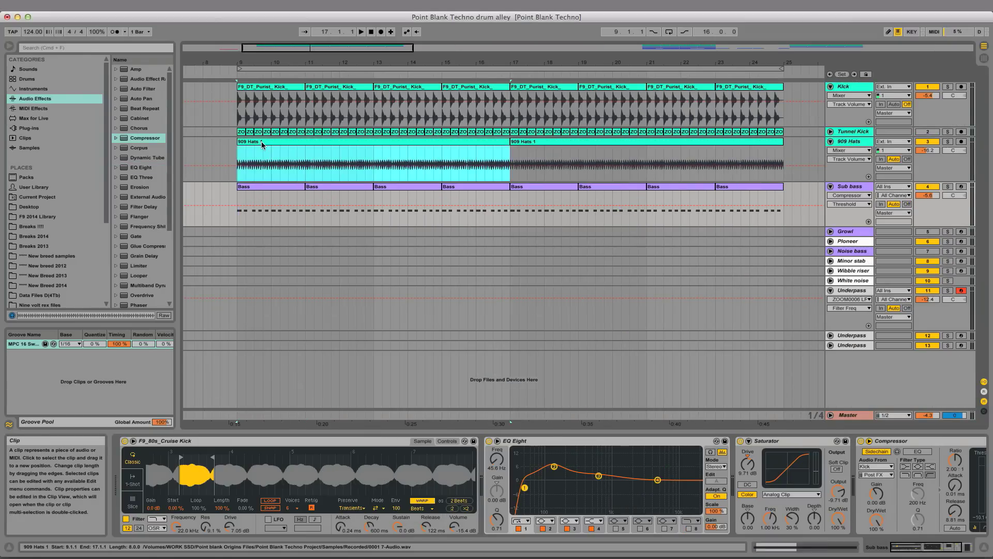
pyautogui.click(267, 187)
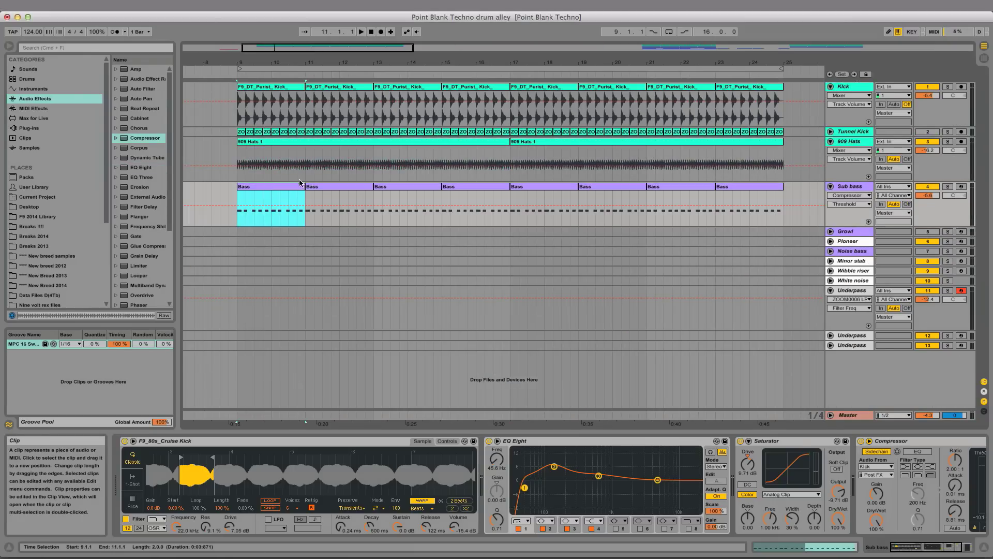
pyautogui.click(262, 141)
pyautogui.click(270, 186)
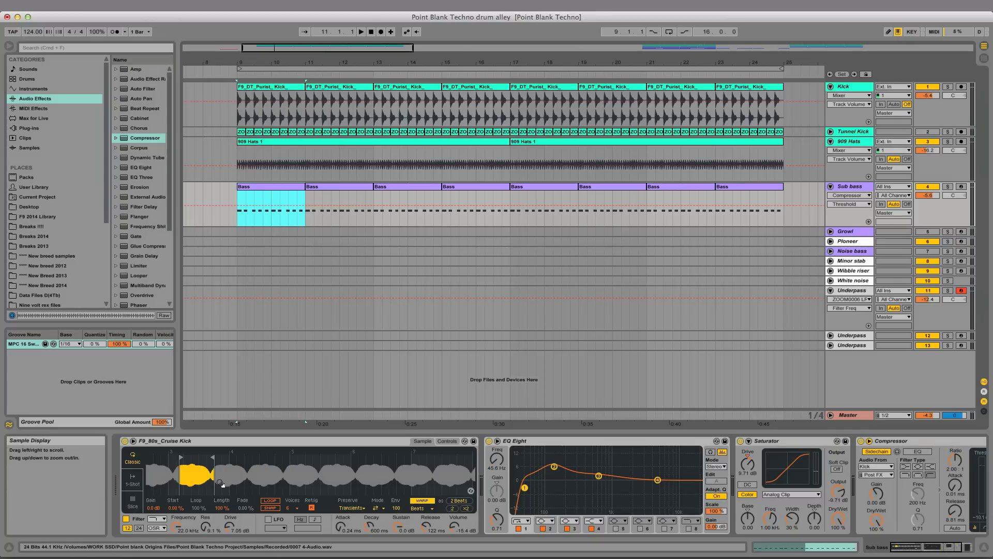
pyautogui.moveTo(179, 470)
pyautogui.mouseDown()
pyautogui.moveTo(179, 538)
pyautogui.moveTo(178, 486)
pyautogui.mouseUp()
# - Unfold the Tunnel Kick track and select its first clip at bar 9
pyautogui.click(267, 87)
pyautogui.moveTo(265, 61); pyautogui.dragTo(288, 77)
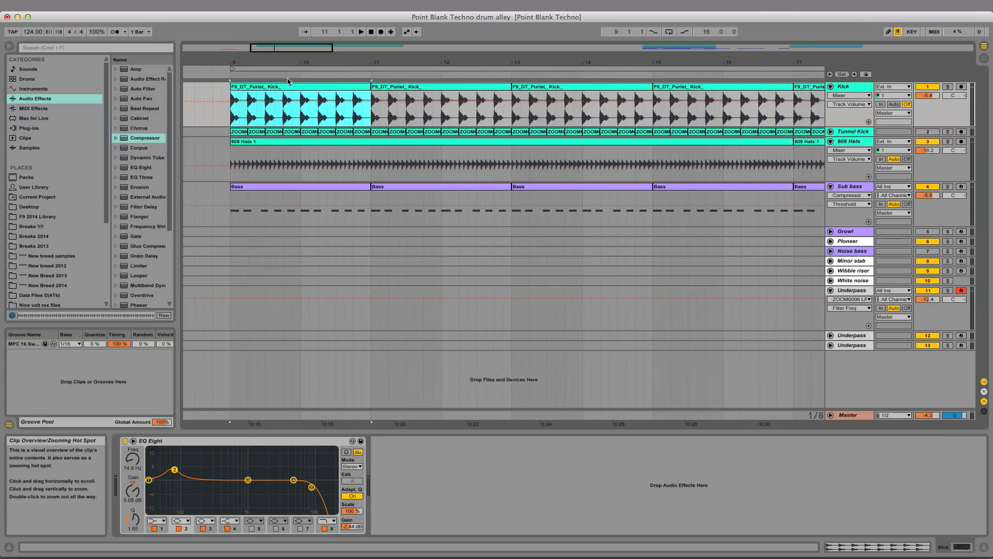
pyautogui.click(831, 131)
pyautogui.press('+')
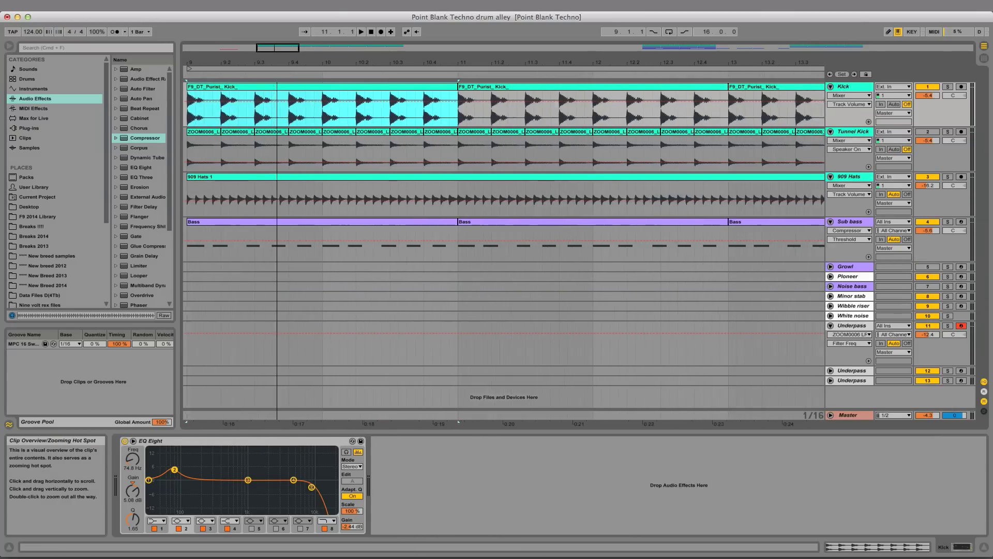
pyautogui.hscroll(-3, 335, 131)
pyautogui.click(269, 133)
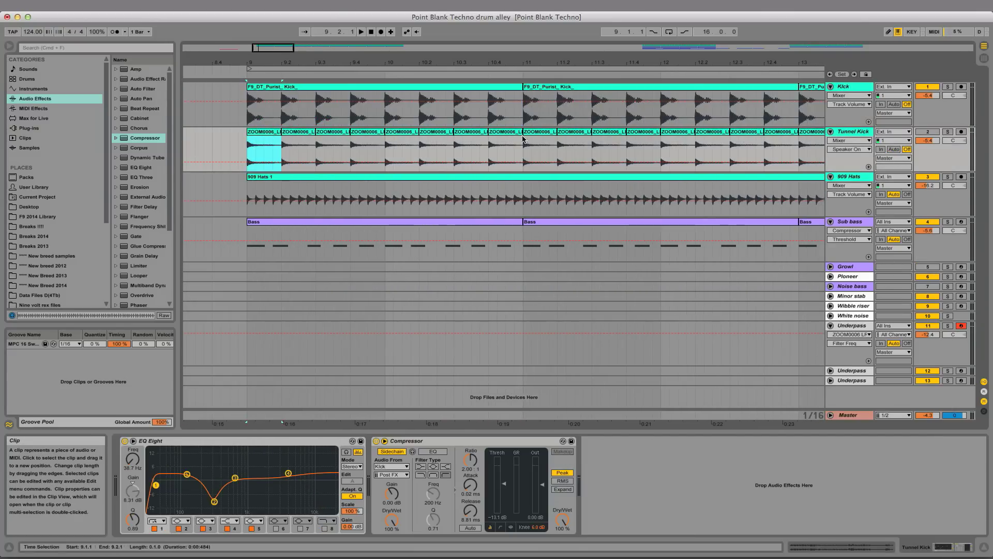
# - Select bars 9 to 11 on the Tunnel Kick track and play them with the full mix
pyautogui.click(848, 86)
pyautogui.moveTo(251, 149); pyautogui.dragTo(521, 157)
pyautogui.press('space')
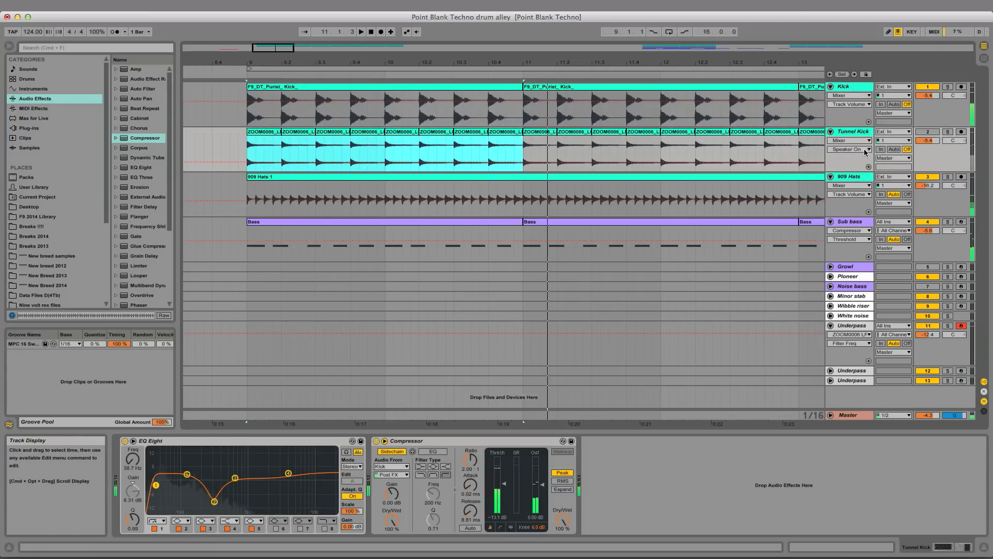
pyautogui.press('space')
# - Solo the Tunnel Kick track and loop the two bars from bar 9 to bar 11
pyautogui.click(947, 132)
pyautogui.moveTo(247, 155); pyautogui.dragTo(522, 160)
pyautogui.press('super+l')
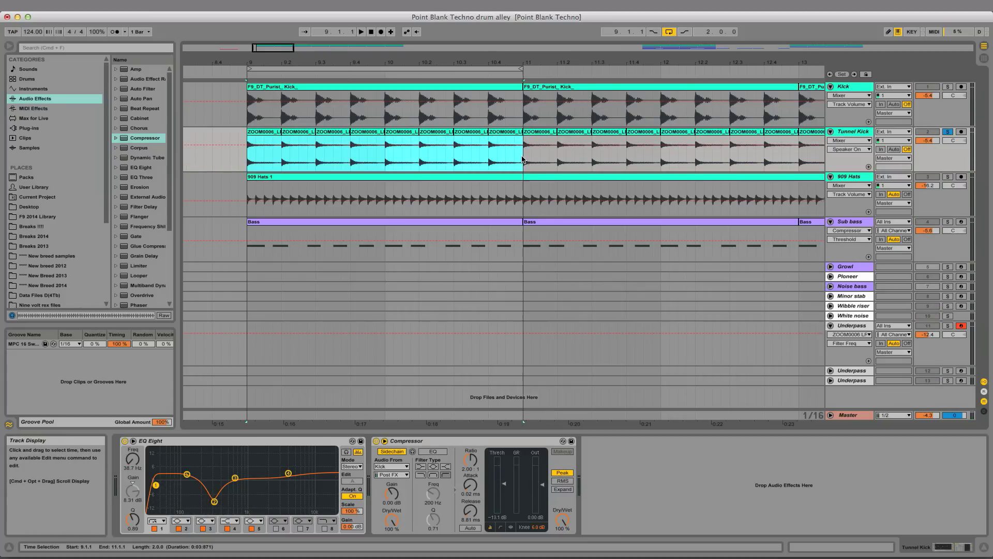
# - Soften the Tunnel Kick's EQ Eight band 2 cut to -4.34 dB at 289 Hz during playback
pyautogui.press('space')
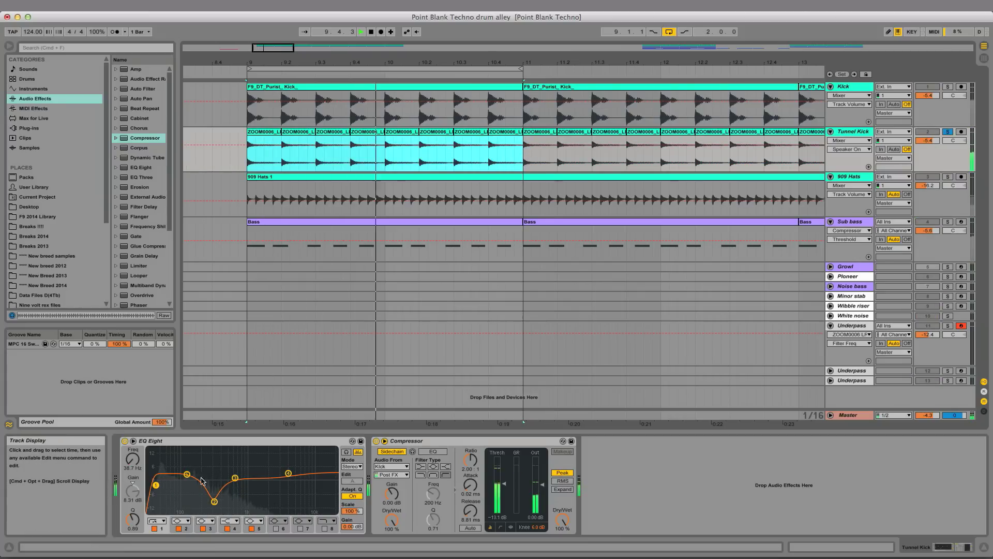
pyautogui.moveTo(214, 501)
pyautogui.mouseDown()
pyautogui.moveTo(213, 464)
pyautogui.moveTo(214, 486)
pyautogui.mouseUp()
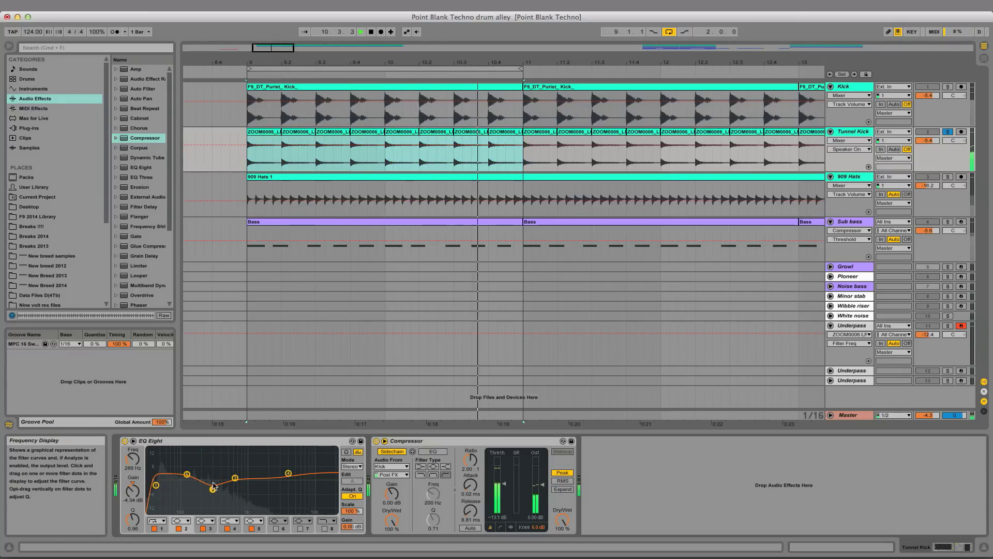
pyautogui.press('space')
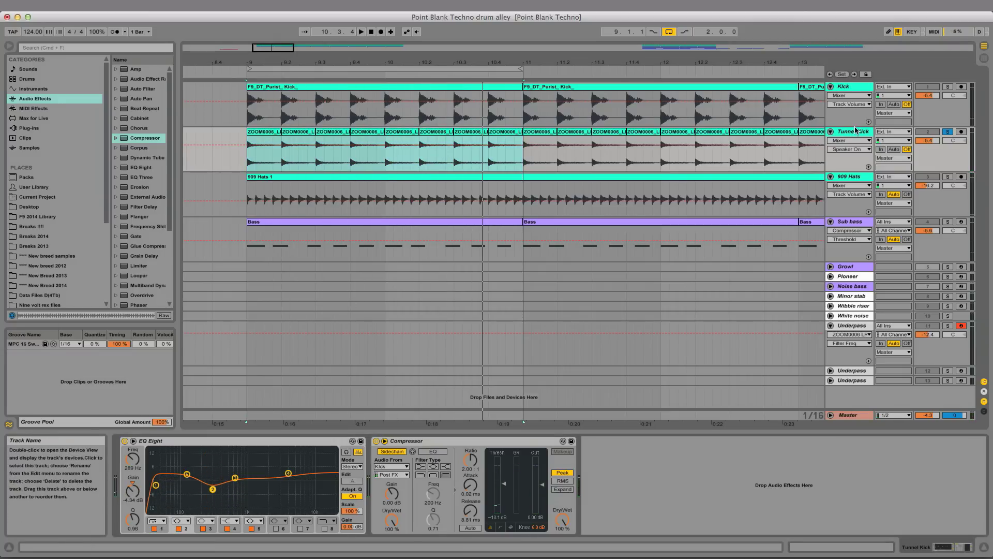
# - Unsolo the Tunnel Kick, compare the mix with it muted, and set its track volume to -6.0 dB
pyautogui.click(949, 133)
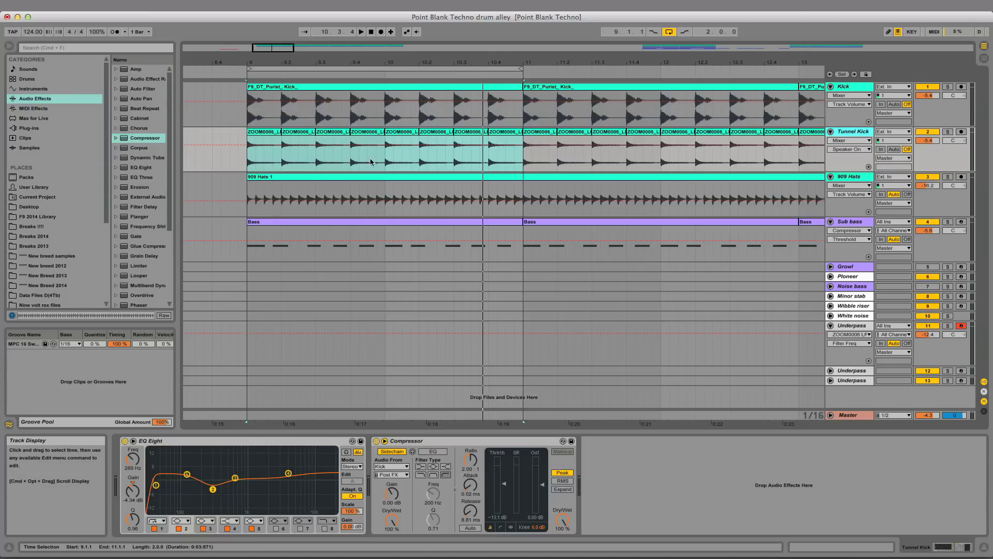
pyautogui.press('space')
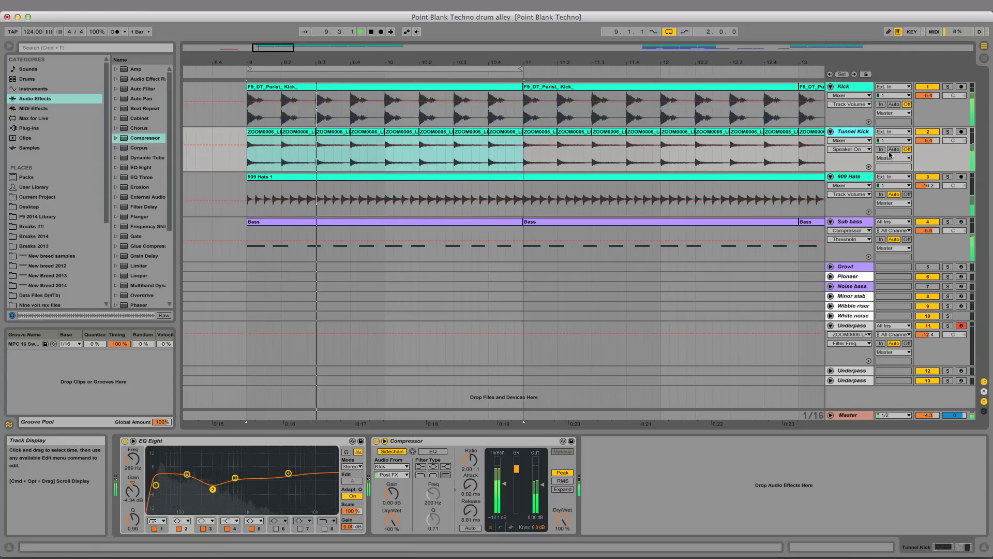
pyautogui.moveTo(938, 144); pyautogui.dragTo(930, 141)
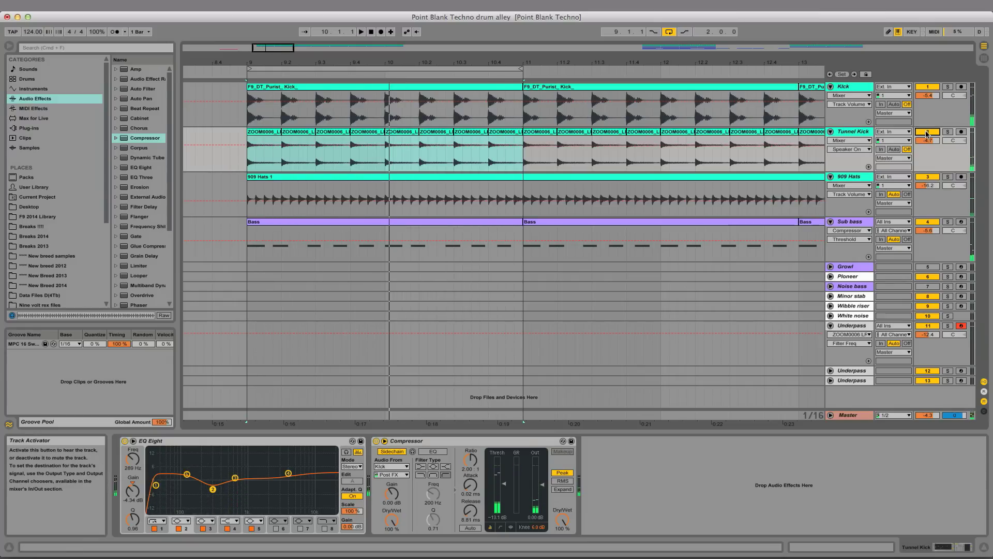
pyautogui.click(926, 133)
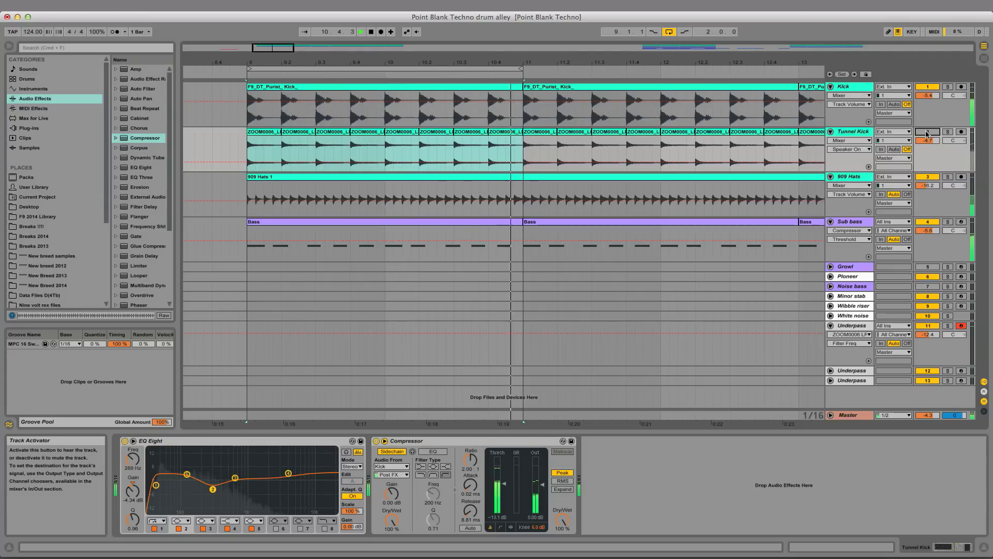
pyautogui.press('space')
pyautogui.moveTo(930, 138); pyautogui.dragTo(930, 141)
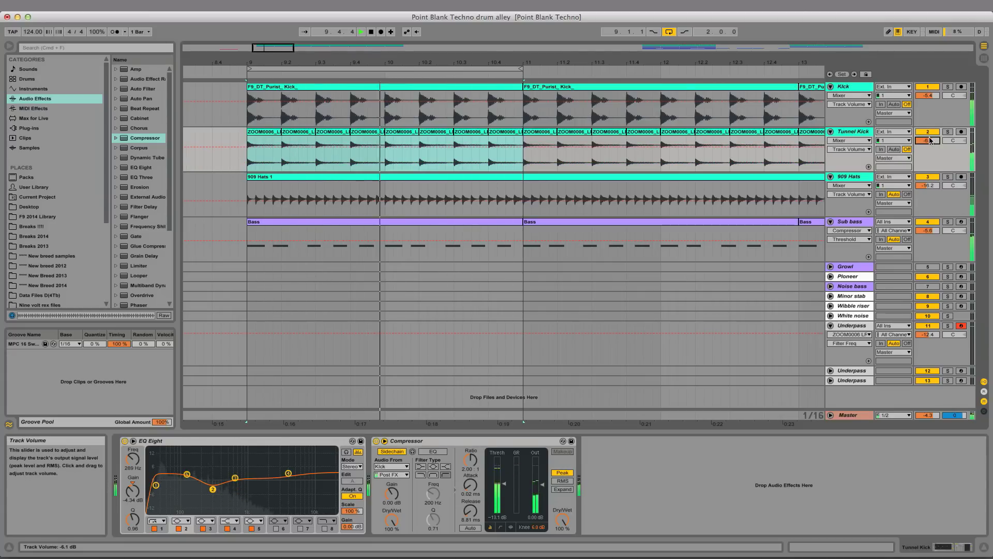
# - Set the Sub bass volume to -5.4 dB and the Tunnel Kick's EQ Eight band 1 to 38.5 Hz
pyautogui.click(930, 230)
pyautogui.moveTo(187, 473); pyautogui.dragTo(157, 487)
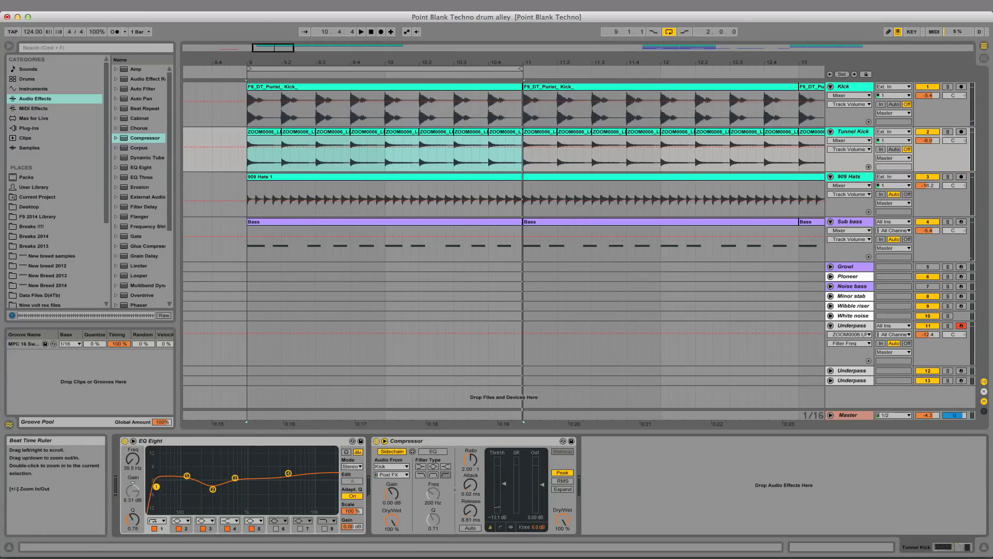
# - Extend the arrangement loop to six bars, running from bar 9 to bar 15
pyautogui.moveTo(281, 49); pyautogui.dragTo(282, 24)
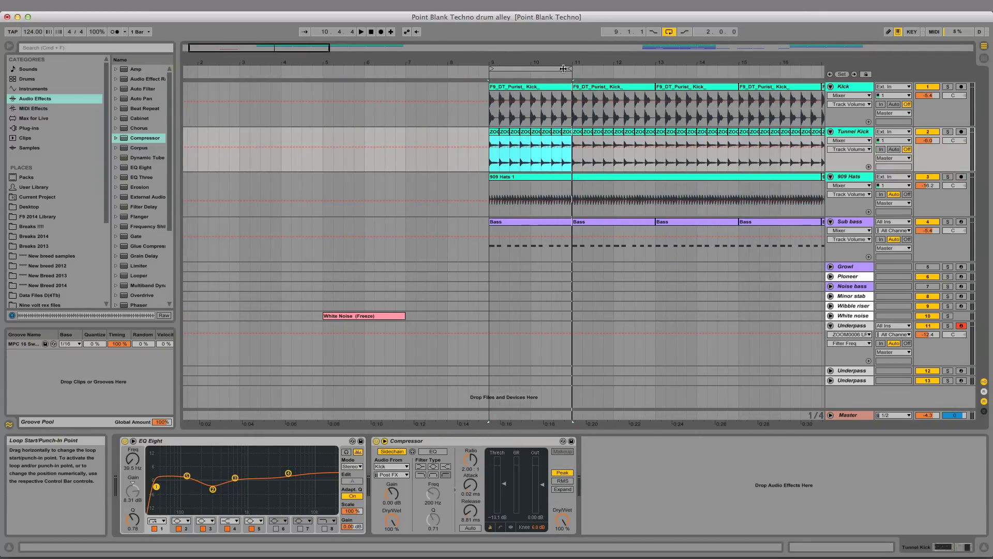
pyautogui.moveTo(570, 68); pyautogui.dragTo(740, 68)
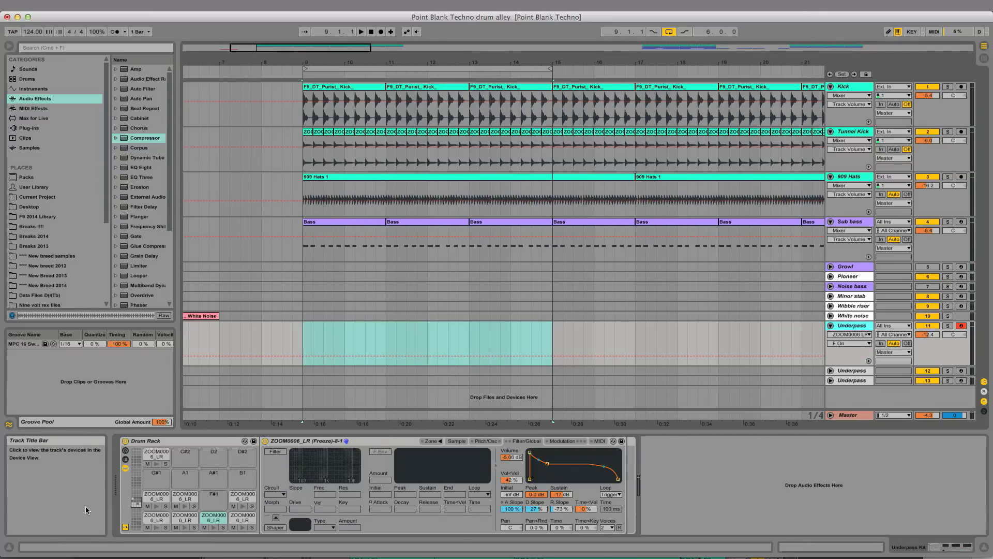
# - Show the sampler controls for the ZOOM0006_LR (Freeze)-5 pad in the Underpass Drum Rack
pyautogui.click(178, 440)
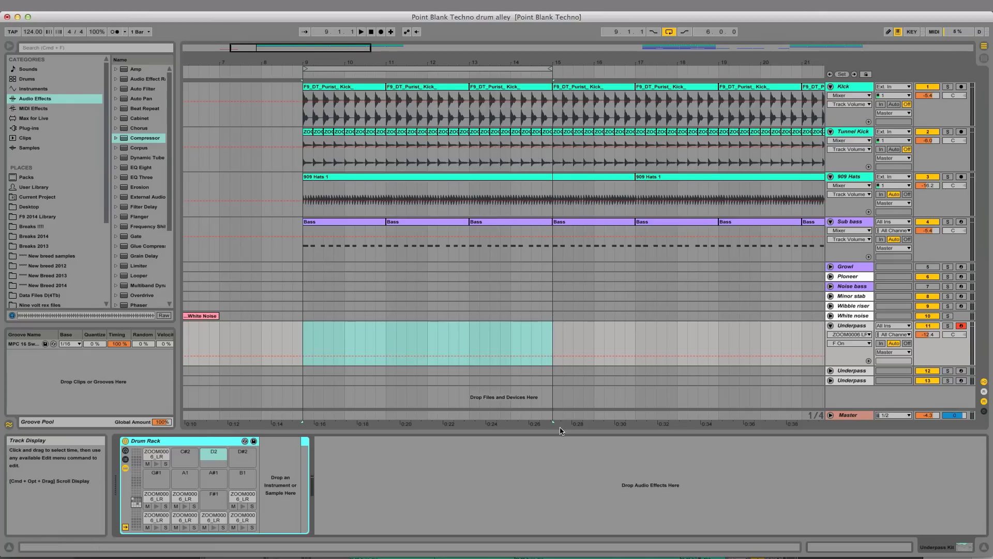
pyautogui.click(242, 518)
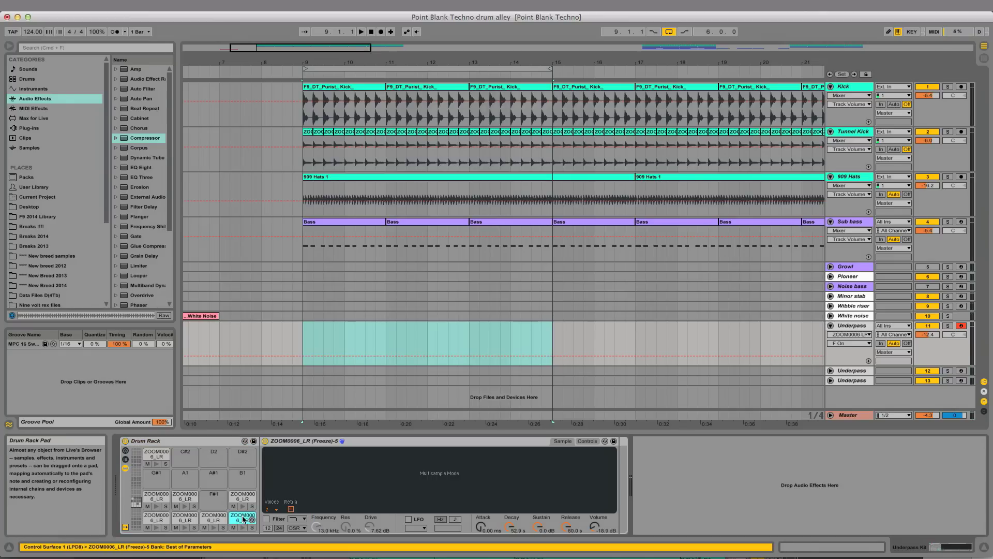
pyautogui.click(589, 441)
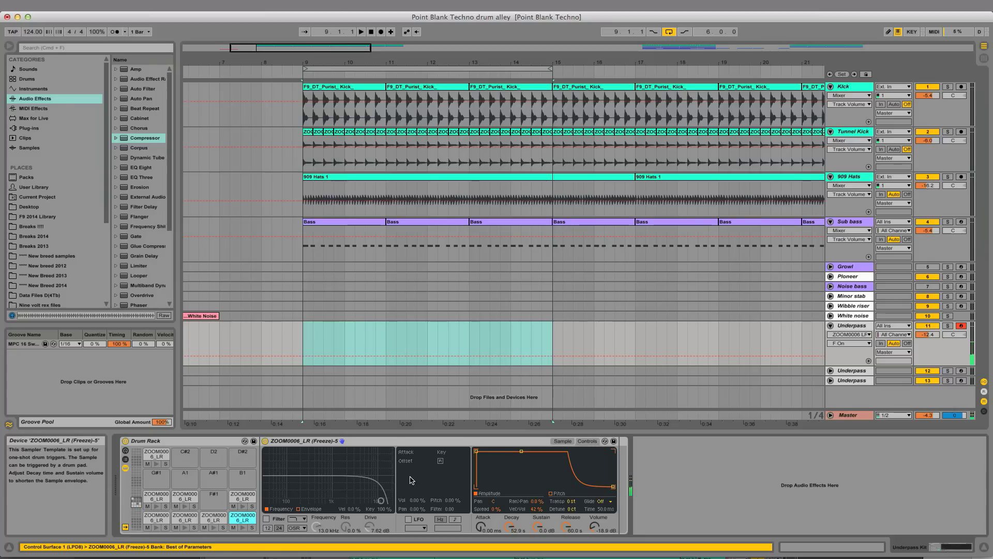
# - Turn on the filter for the ZOOM0006_LR (Freeze)-5 sample and set its circuit type to MS2
pyautogui.click(266, 519)
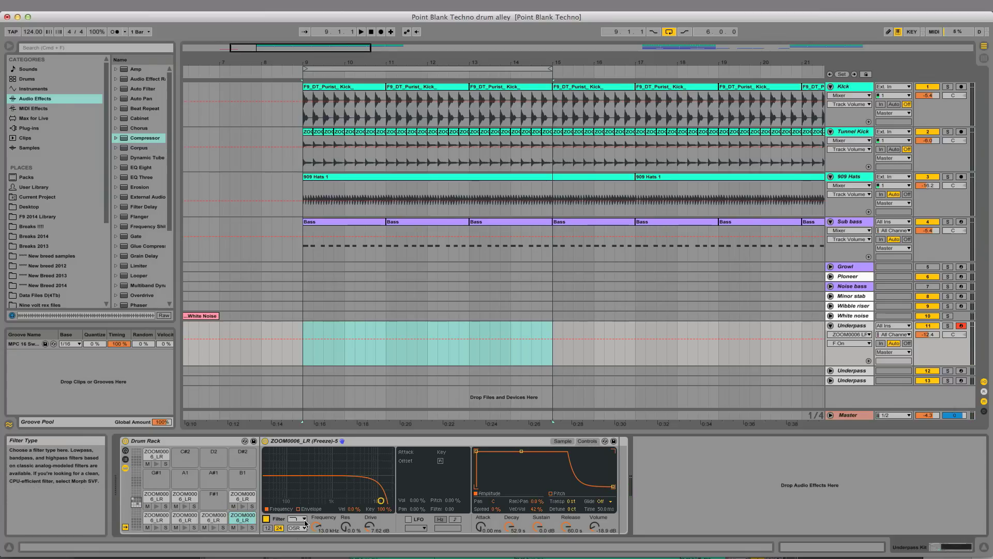
pyautogui.click(301, 529)
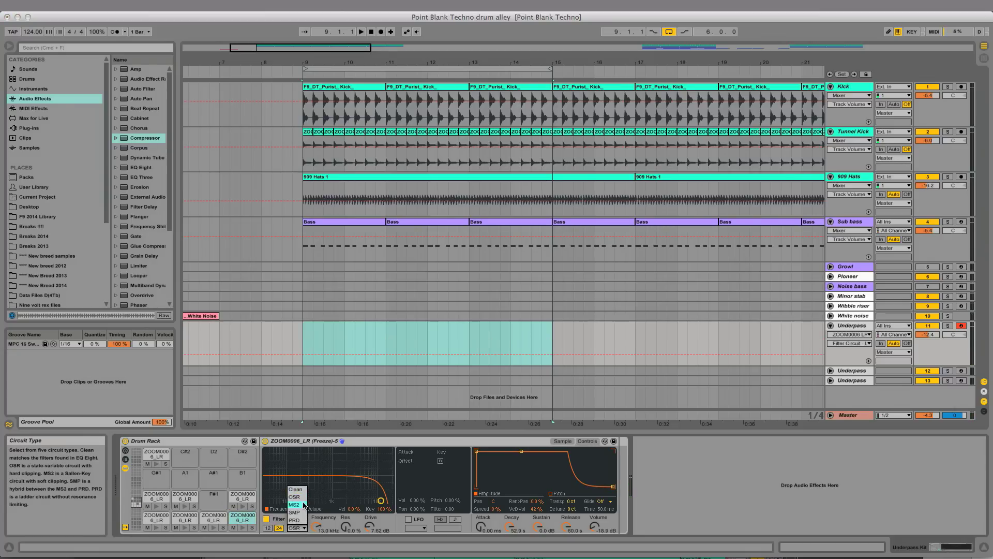
pyautogui.click(303, 505)
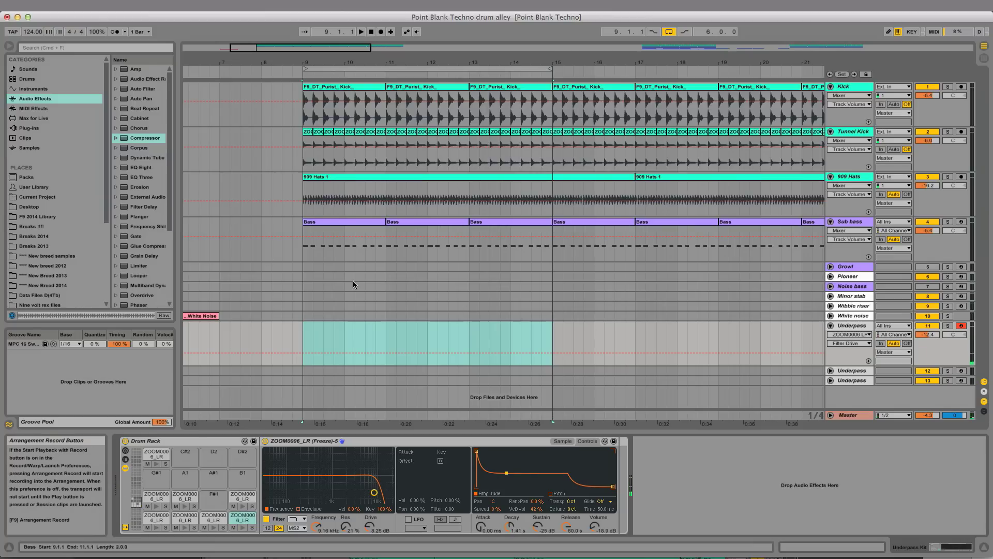
# - Record a MIDI take on the first Underpass track from bar 9 and trim the clip to end at bar 13
pyautogui.moveTo(303, 331); pyautogui.dragTo(555, 340)
pyautogui.click(381, 32)
pyautogui.click(360, 32)
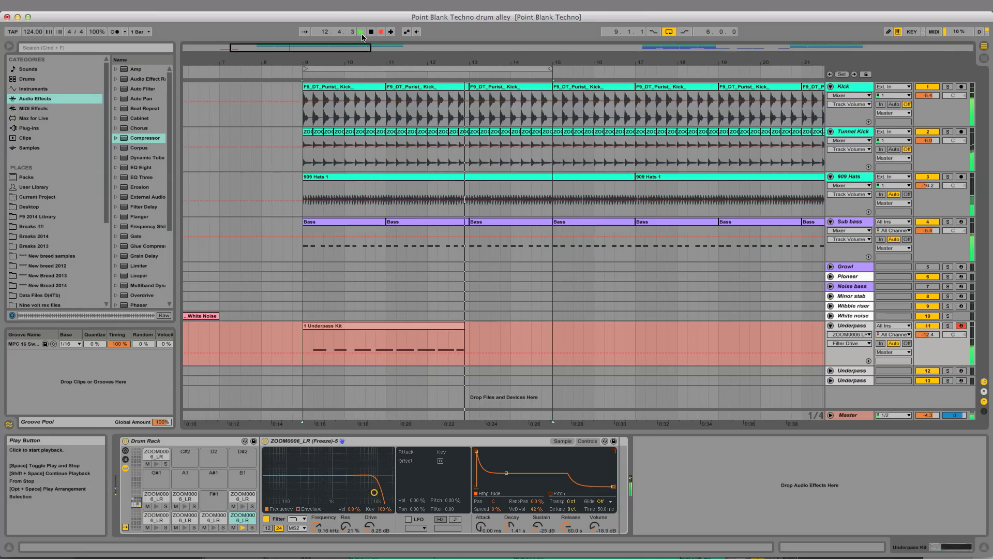
pyautogui.press('space')
pyautogui.moveTo(496, 362); pyautogui.dragTo(464, 342)
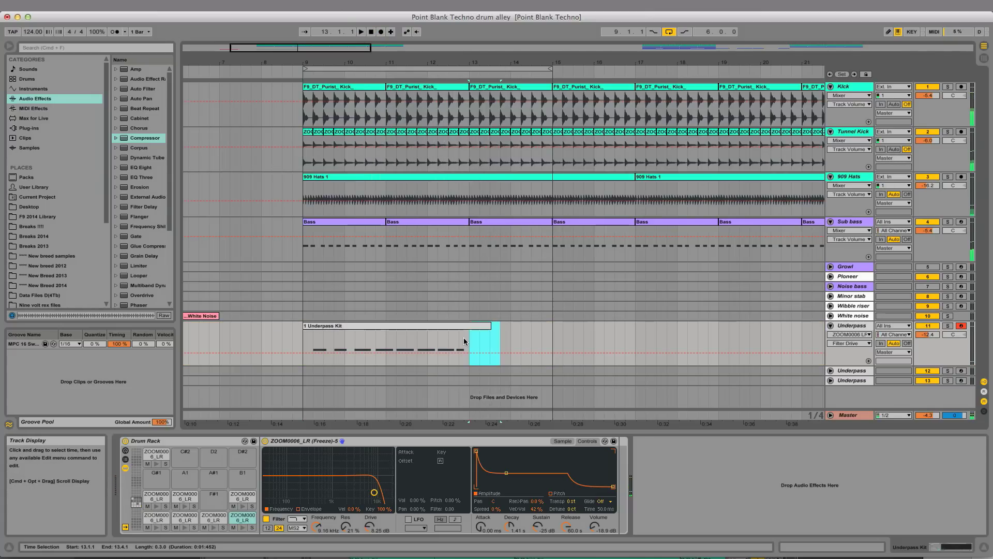
# - Quantize all the notes in the newly recorded Underpass Kit clip
pyautogui.doubleClick(463, 338)
pyautogui.press('super+a')
pyautogui.rightClick(673, 338)
pyautogui.click(613, 309)
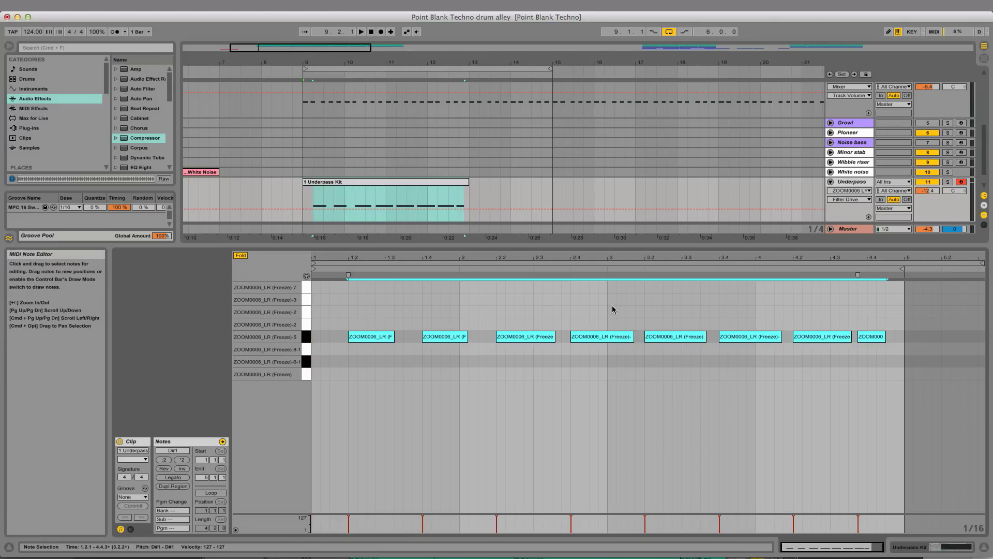
# - Duplicate the four-bar Underpass Kit clip twice, extending the part from bar 13 to bar 21
pyautogui.click(409, 188)
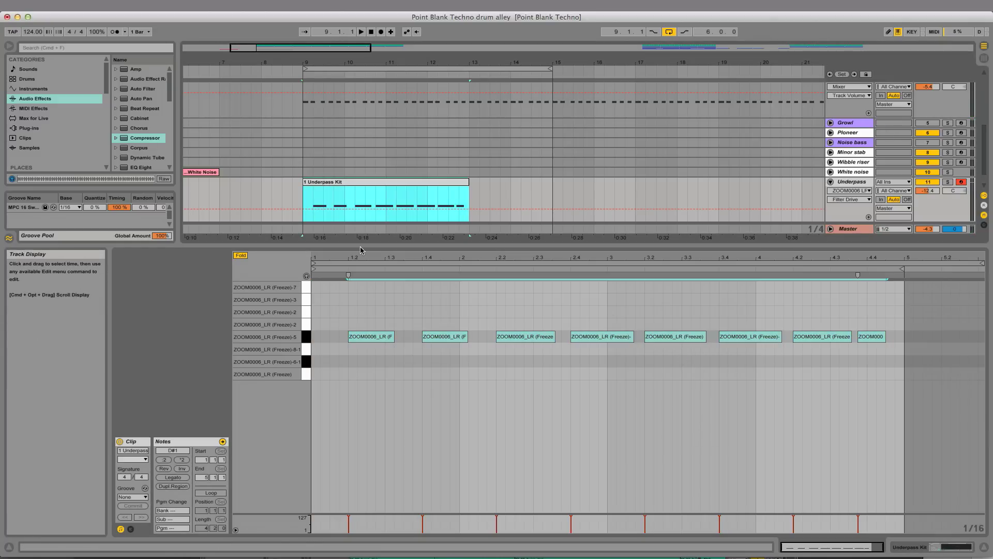
pyautogui.moveTo(360, 247); pyautogui.dragTo(360, 405)
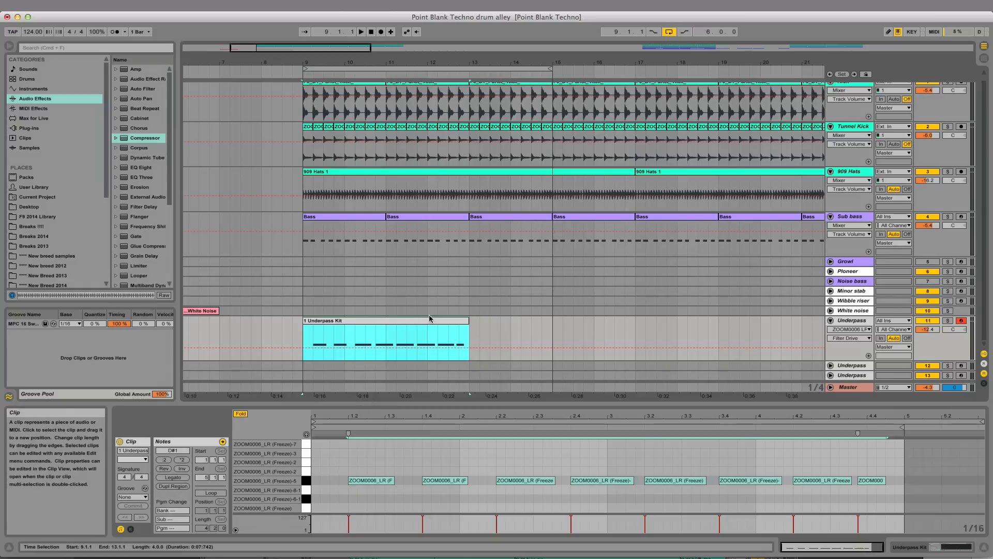
pyautogui.press('super+d')
pyautogui.press('super+d')
# - Loop bars 9 to 17, lower the first Underpass track's volume slightly, and fold the track
pyautogui.moveTo(304, 310); pyautogui.dragTo(636, 312)
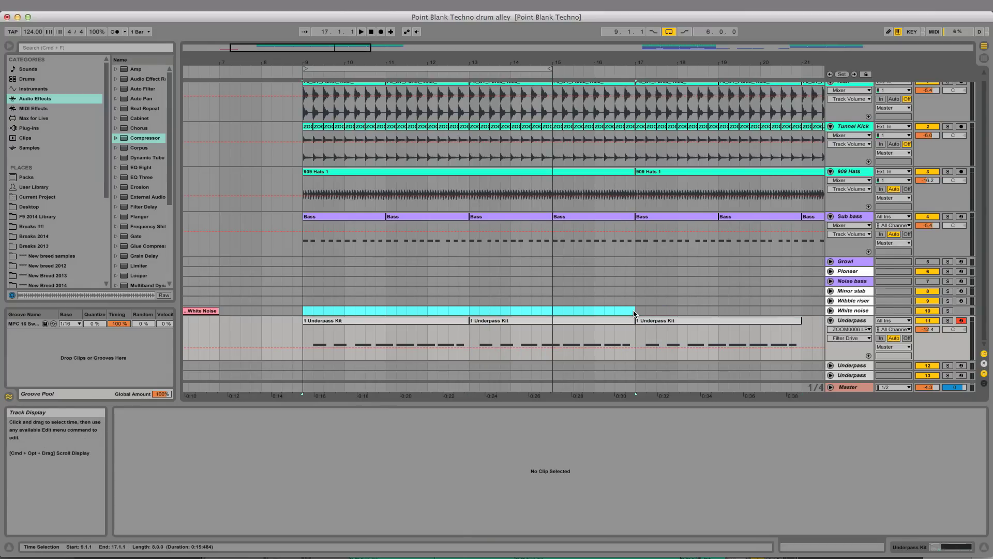
pyautogui.press('super+l')
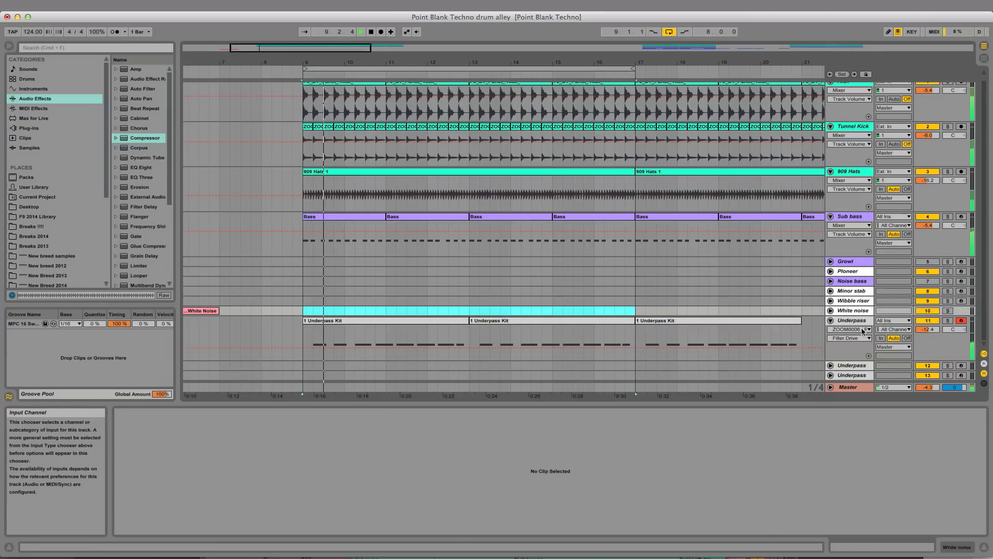
pyautogui.moveTo(929, 329); pyautogui.dragTo(929, 334)
pyautogui.click(831, 321)
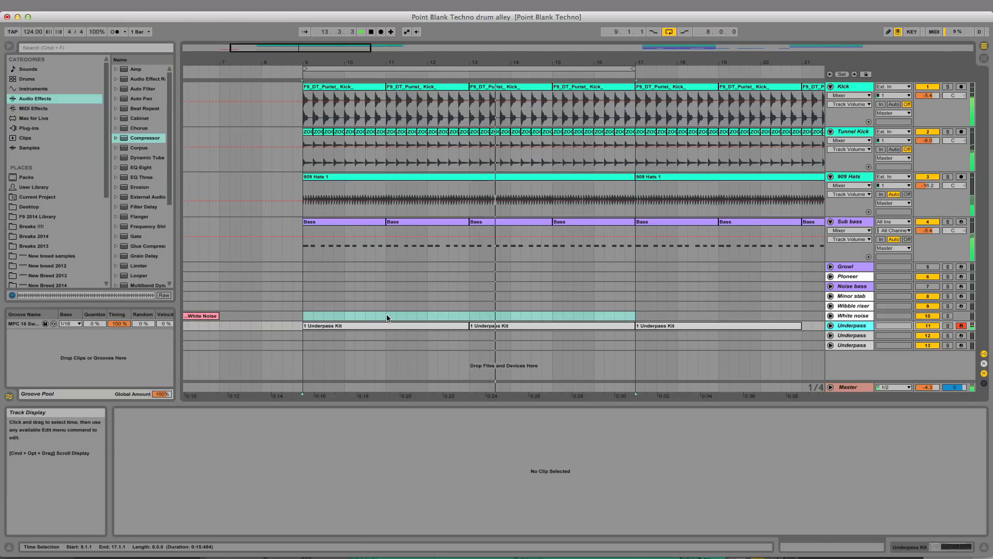
# - Stop playback and duplicate bars 9 to 11 of the first Underpass track into bars 11 to 13
pyautogui.press('space')
pyautogui.moveTo(388, 317); pyautogui.dragTo(304, 326)
pyautogui.press('super+d')
pyautogui.click(310, 327)
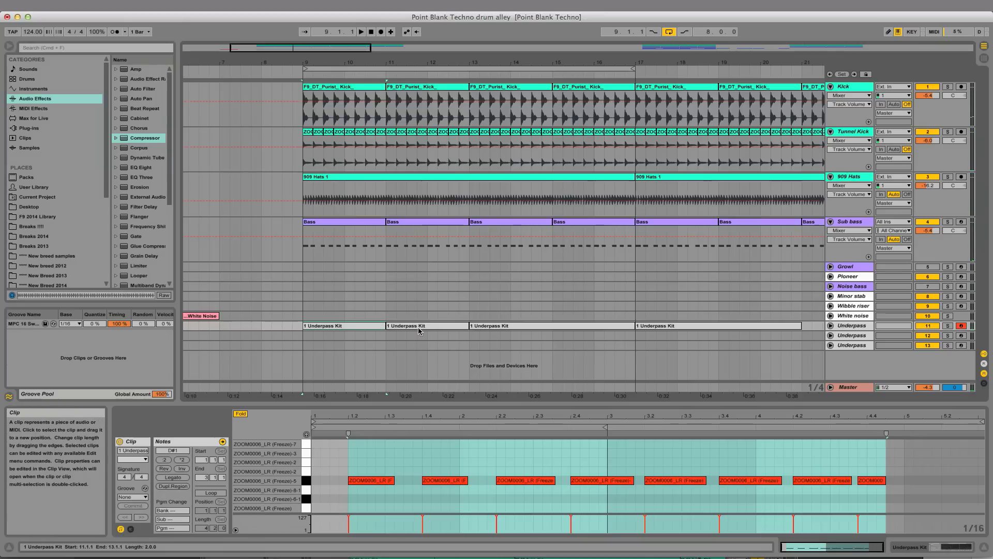
pyautogui.keyDown('shift'); pyautogui.click(327, 327); pyautogui.keyUp('shift')
# - Arm the second Underpass track, record a take over bars 9 to 17, and clear anything before bar 9
pyautogui.click(850, 336)
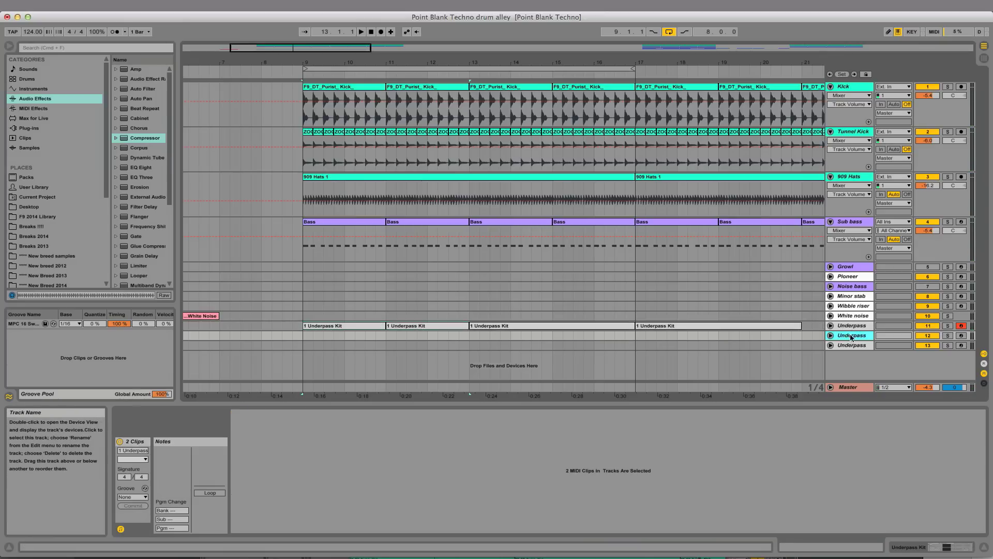
pyautogui.click(830, 336)
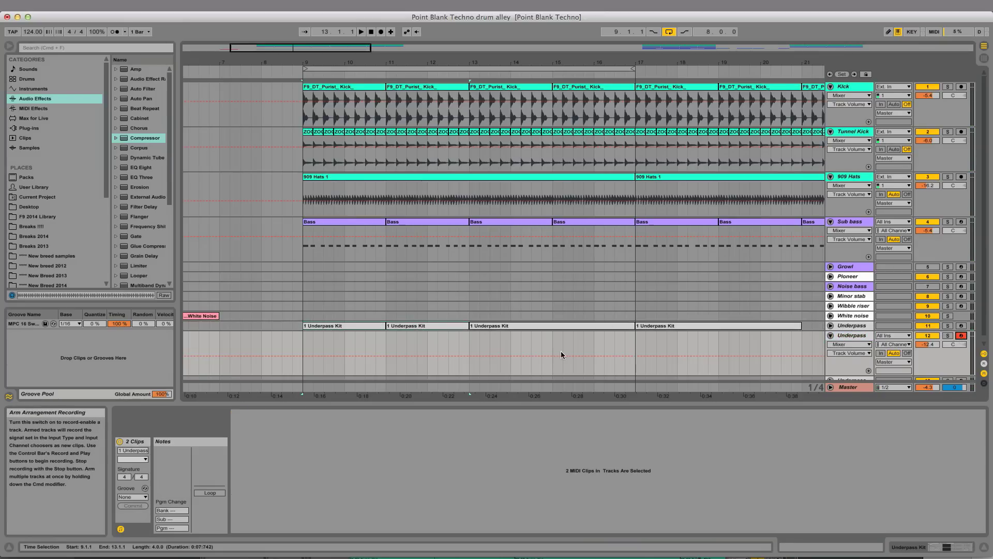
pyautogui.moveTo(304, 339); pyautogui.dragTo(636, 356)
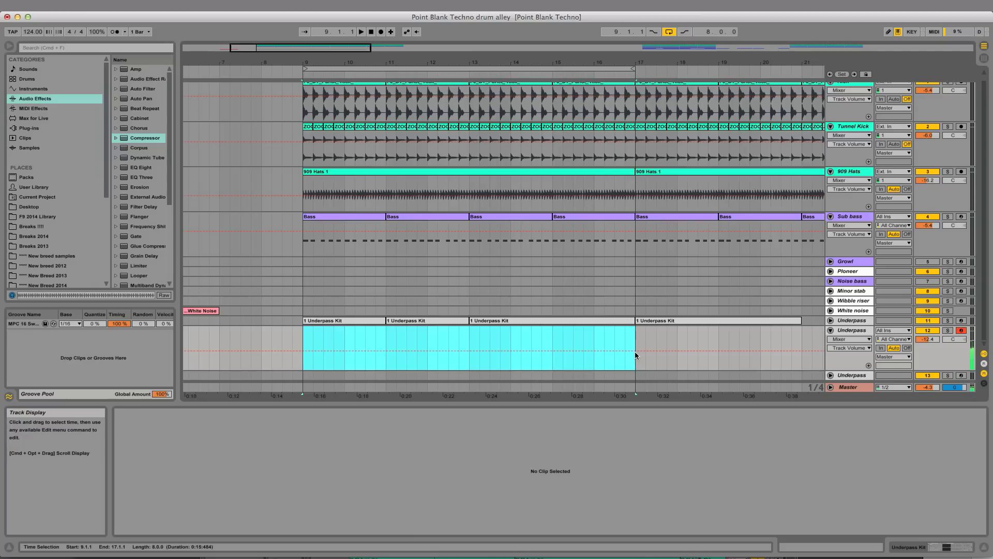
pyautogui.click(382, 32)
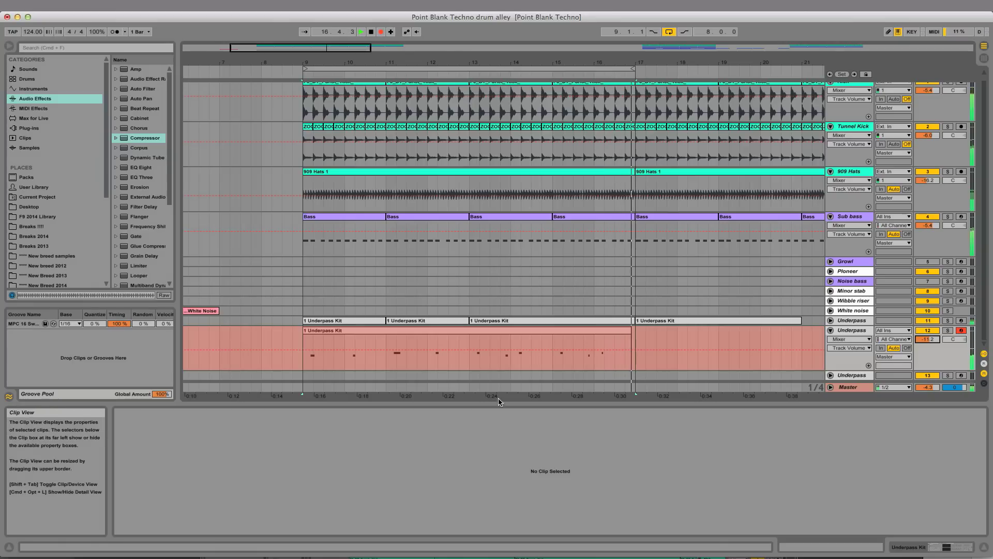
pyautogui.press('space')
pyautogui.doubleClick(546, 347)
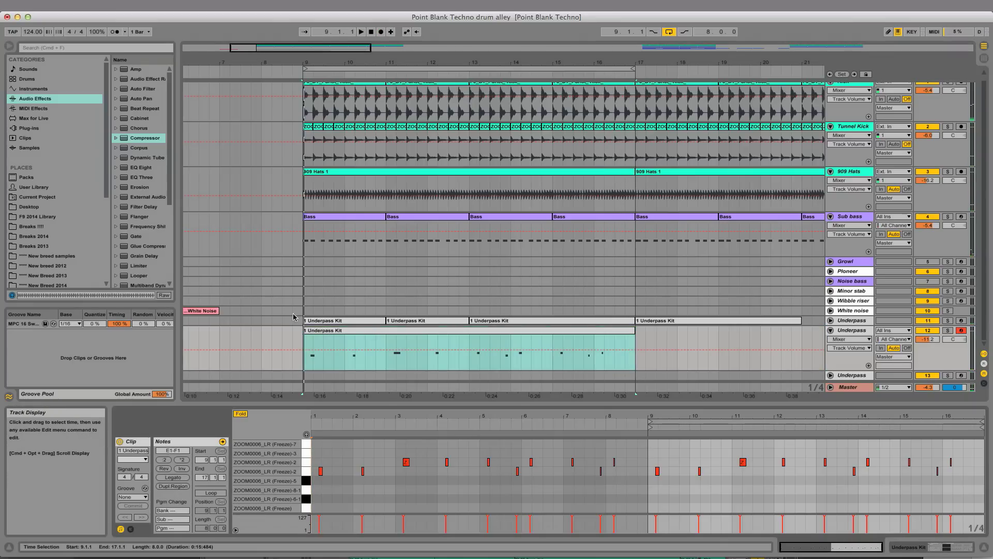
pyautogui.moveTo(304, 331)
pyautogui.mouseDown()
pyautogui.moveTo(272, 335)
pyautogui.moveTo(303, 337)
pyautogui.mouseUp()
pyautogui.press('Delete')
# - Quantize all notes in the second Underpass clip and apply the MPC 16 Swing-53 groove to it
pyautogui.doubleClick(316, 331)
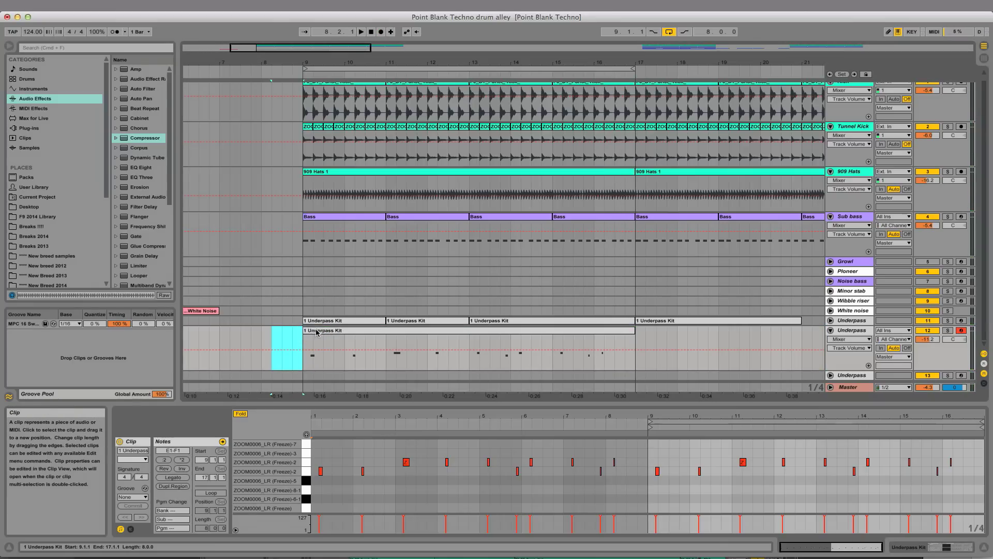
pyautogui.press('super+a')
pyautogui.rightClick(743, 464)
pyautogui.click(496, 450)
pyautogui.click(146, 496)
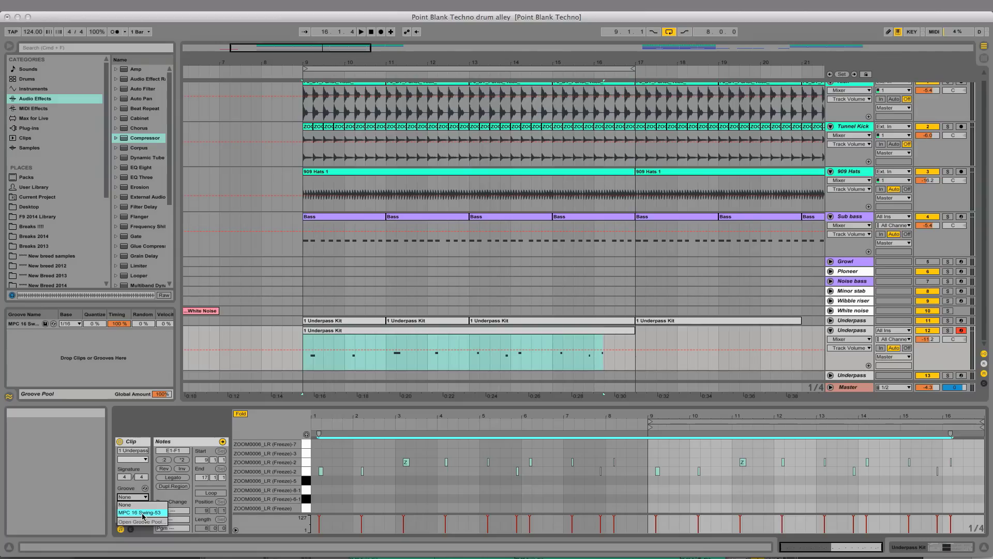
pyautogui.click(142, 513)
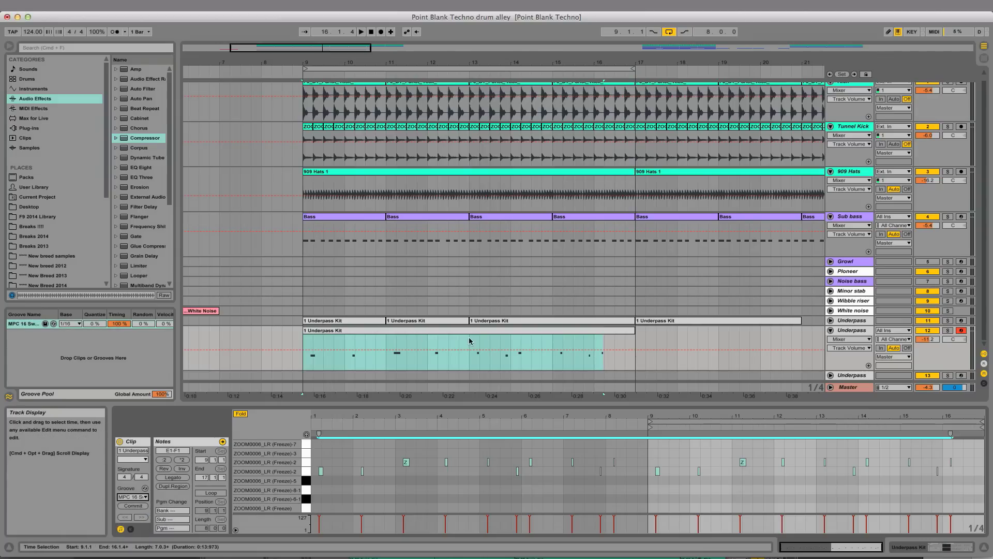
# - Loop bars 11 to 13 and set the ZOOM0006_LR (Freeze)-2 sample's transpose to -4 st and detune to -8 ct
pyautogui.moveTo(387, 339); pyautogui.dragTo(463, 341)
pyautogui.press('super+l')
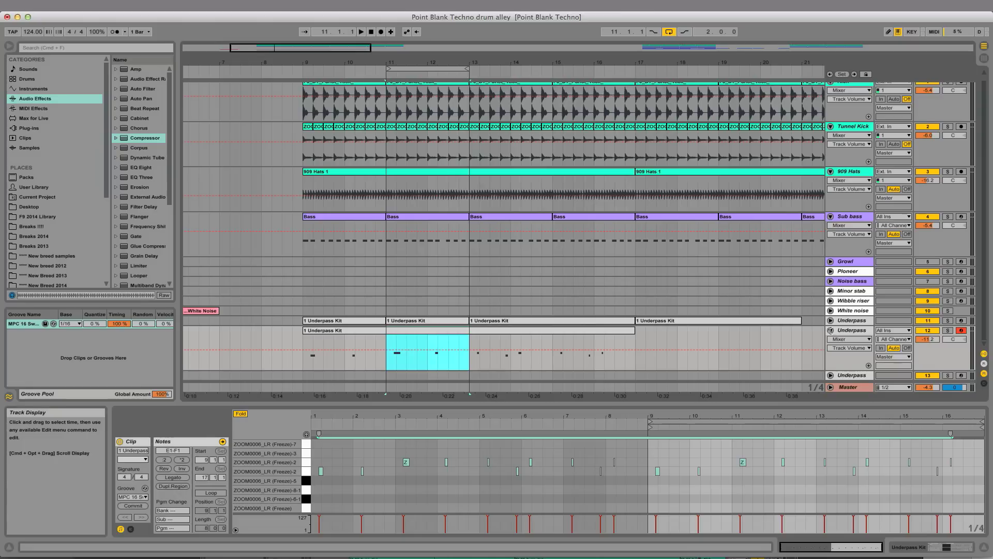
pyautogui.hotkey('shift', 'Tab')
pyautogui.press('space')
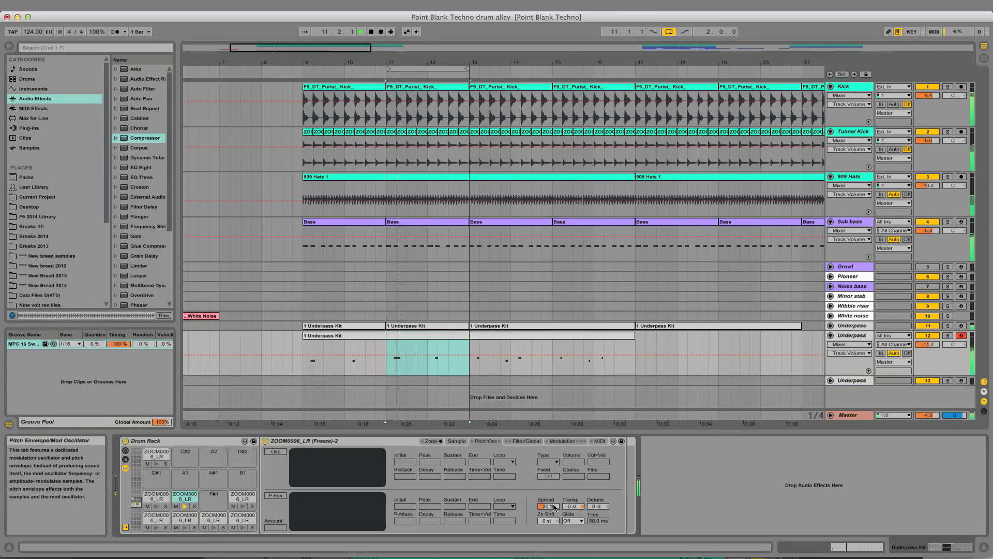
pyautogui.moveTo(573, 506); pyautogui.dragTo(597, 513)
# - Split the second Underpass track's clip and consolidate its bars 11 to 13 into a two-bar clip
pyautogui.click(509, 353)
pyautogui.press('super+e')
pyautogui.click(483, 343)
pyautogui.click(463, 341)
pyautogui.press('super+e')
pyautogui.moveTo(387, 349); pyautogui.dragTo(471, 346)
pyautogui.press('super+j')
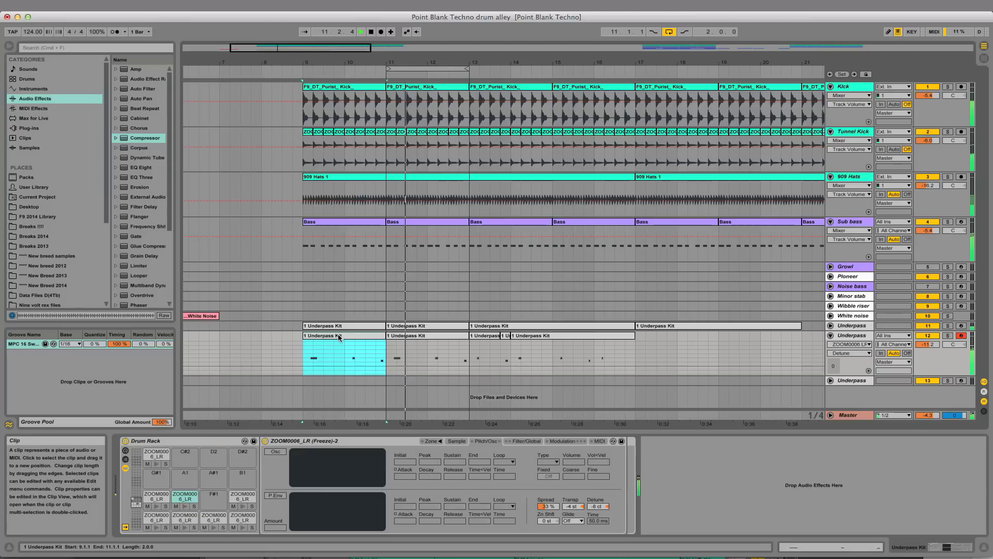
# - Repeat the two-bar clip on the second Underpass track up to bar 17, loop bars 9 to 17, and fold the track
pyautogui.press('super+d')
pyautogui.press('super+d')
pyautogui.keyDown('shift'); pyautogui.click(303, 345); pyautogui.keyUp('shift')
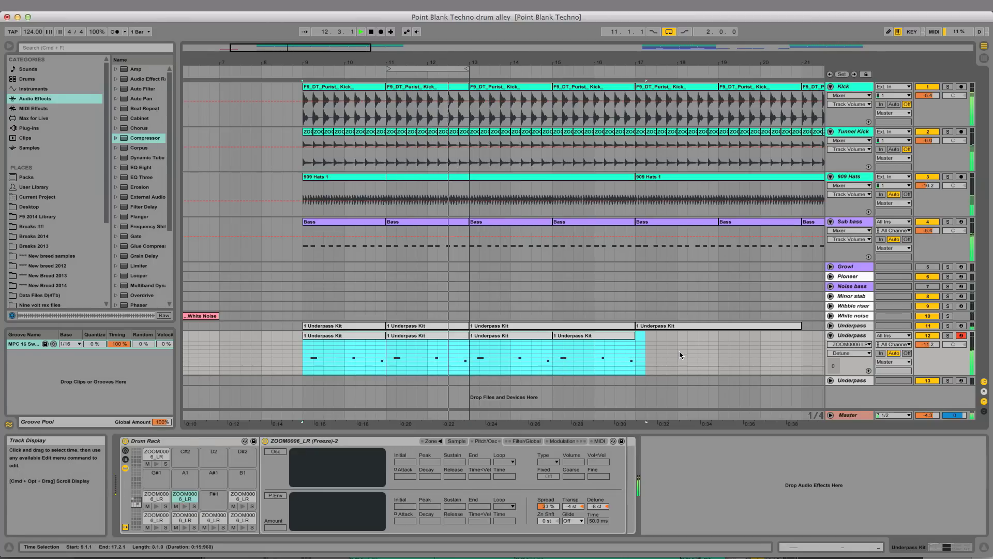
pyautogui.press('super+l')
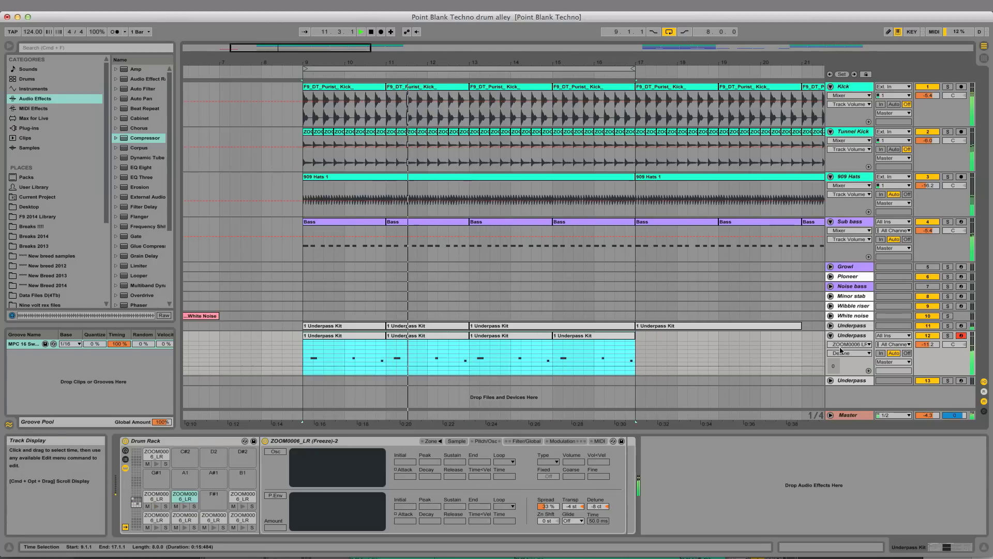
pyautogui.click(831, 336)
# - Duplicate bars 9 to 17 of the first two Underpass tracks into bars 17 to 25
pyautogui.click(852, 346)
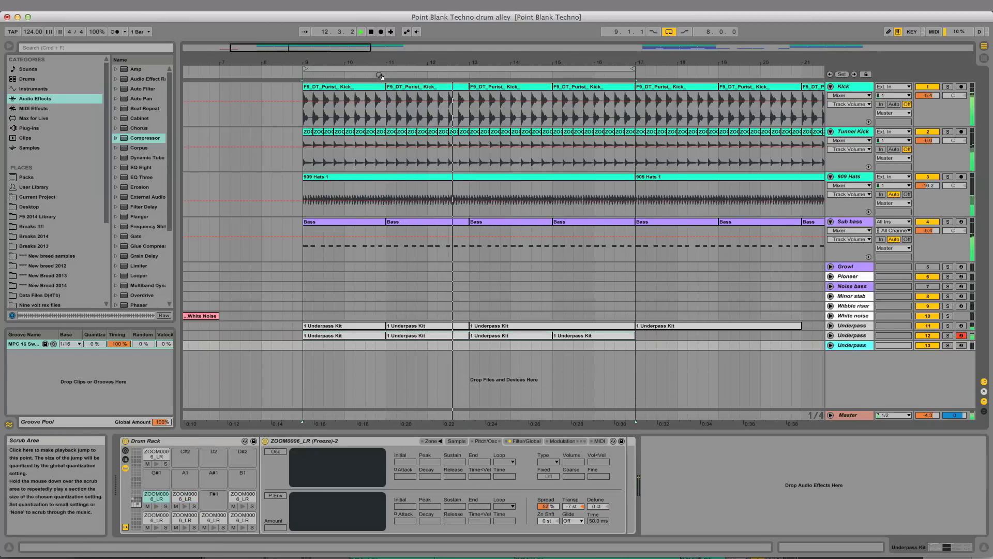
pyautogui.moveTo(280, 48); pyautogui.dragTo(281, 28)
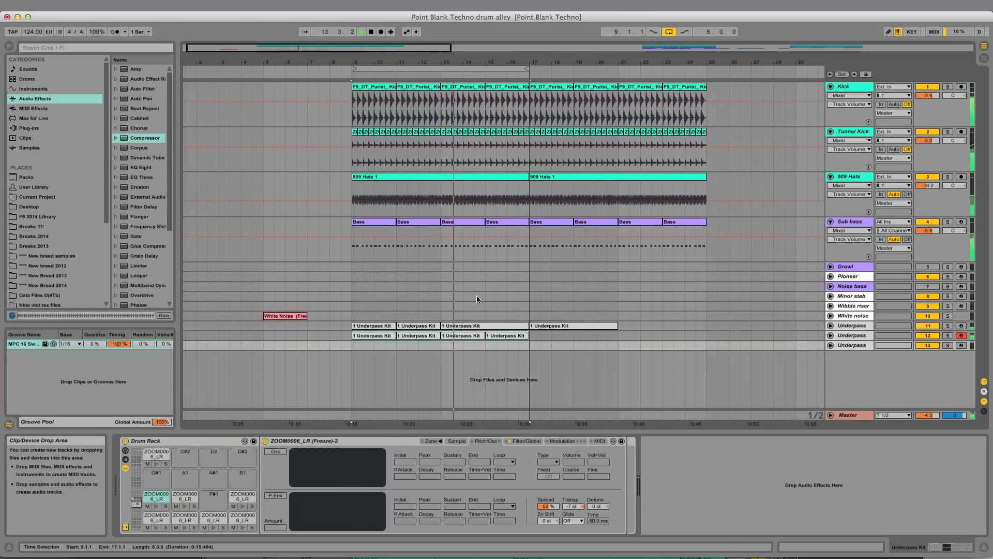
pyautogui.moveTo(527, 342); pyautogui.dragTo(349, 327)
pyautogui.press('super+d')
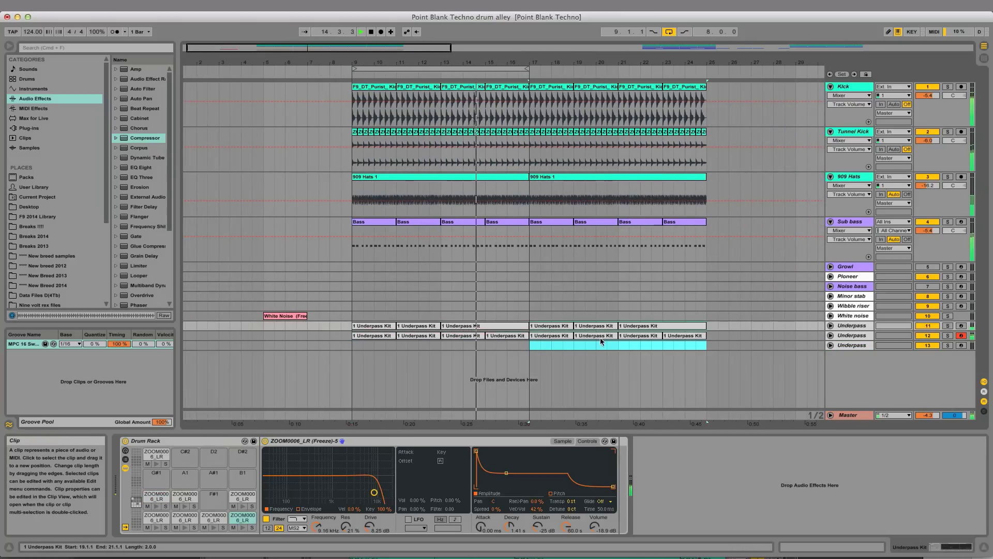
# - Move the arrangement loop to bars 17 to 25 and select that range on the empty third Underpass track
pyautogui.moveTo(531, 341); pyautogui.dragTo(709, 343)
pyautogui.press('super+l')
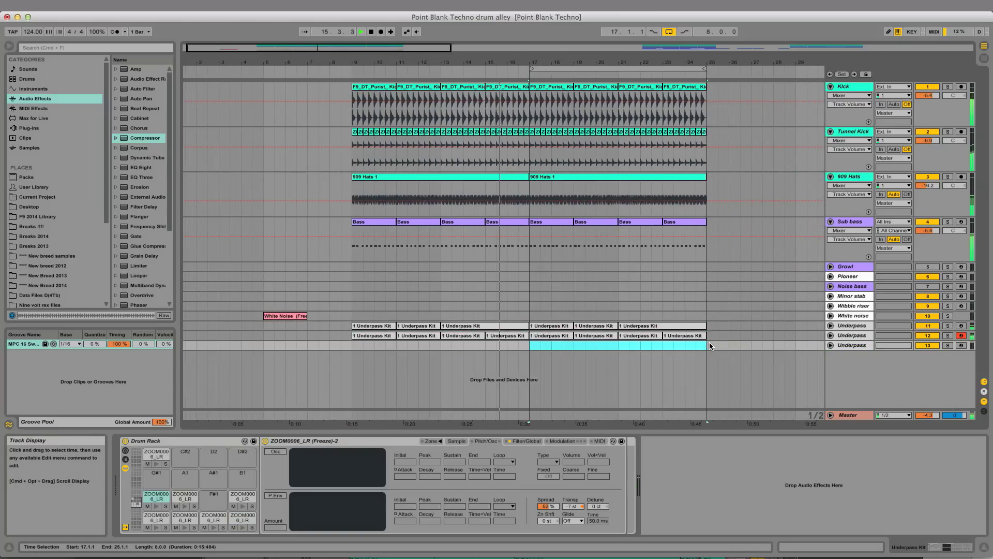
pyautogui.moveTo(358, 49); pyautogui.dragTo(358, 64)
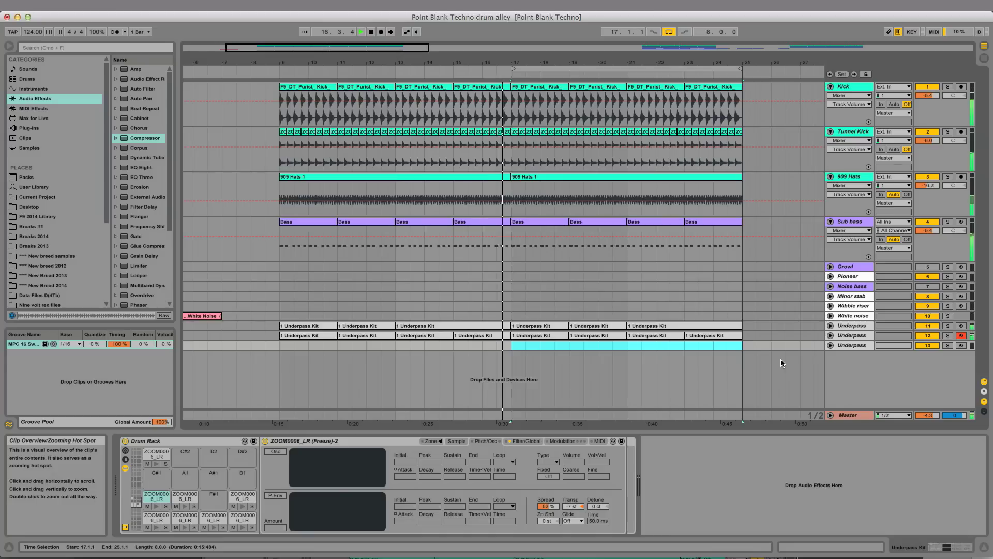
pyautogui.click(653, 337)
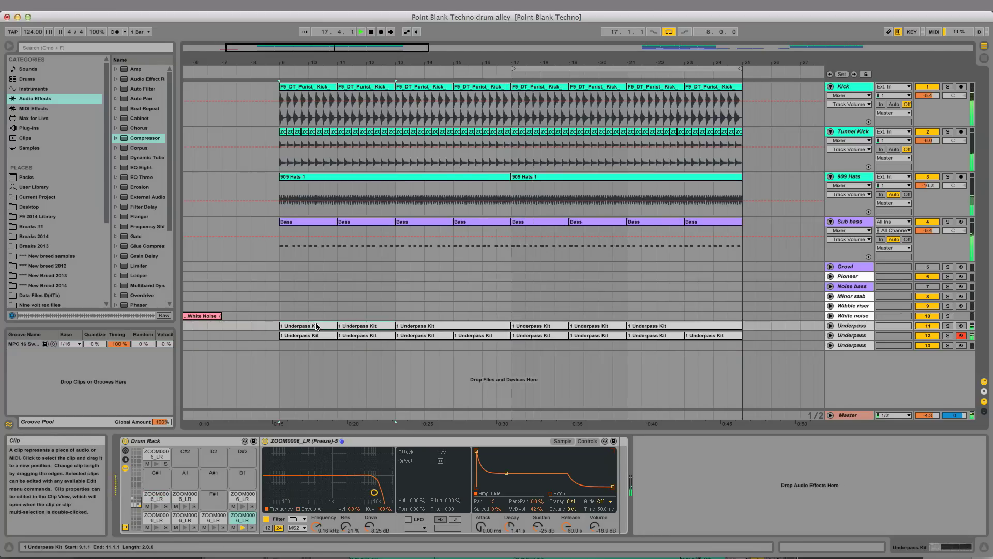
pyautogui.moveTo(512, 345)
pyautogui.mouseDown()
pyautogui.moveTo(760, 347)
pyautogui.moveTo(513, 344)
pyautogui.mouseUp()
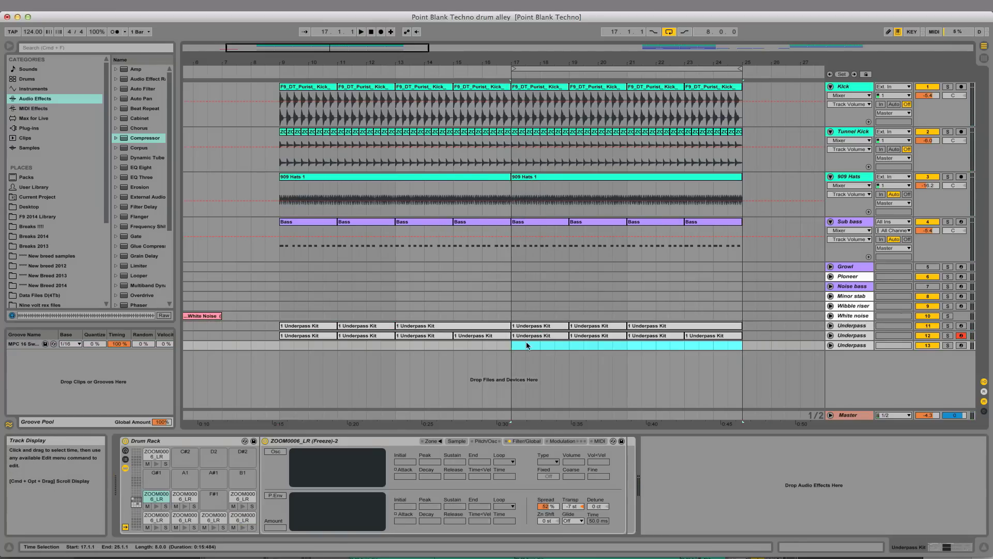
# - Expand the third Underpass track, arm it for recording, and audition Drum Rack pads including ZOOM0006_LR (Freeze)-7
pyautogui.click(830, 345)
pyautogui.click(962, 346)
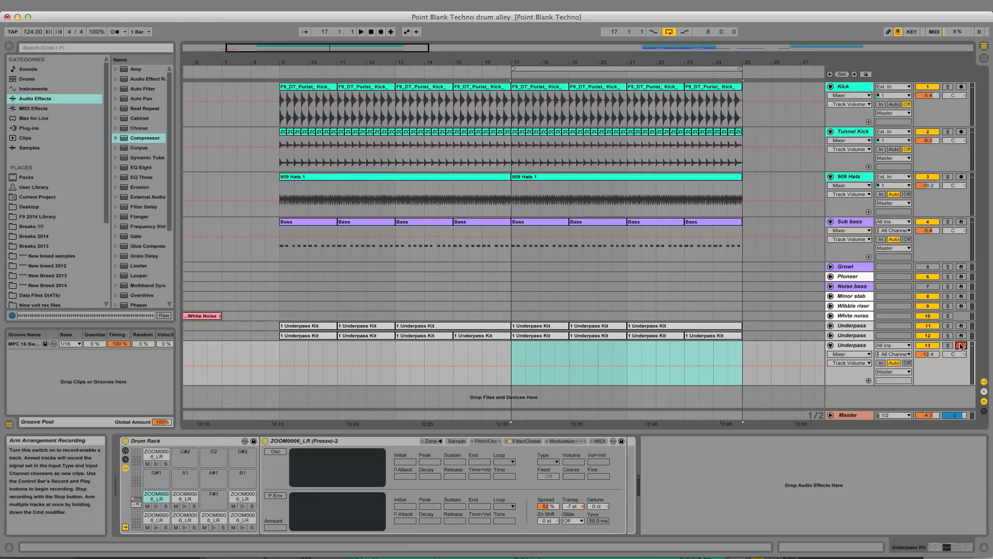
pyautogui.press('j')
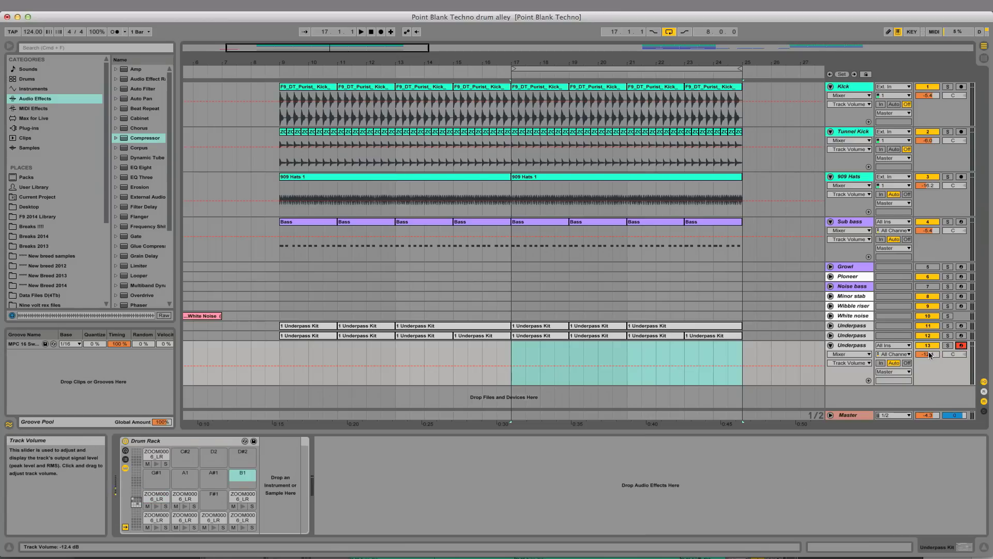
pyautogui.press('k')
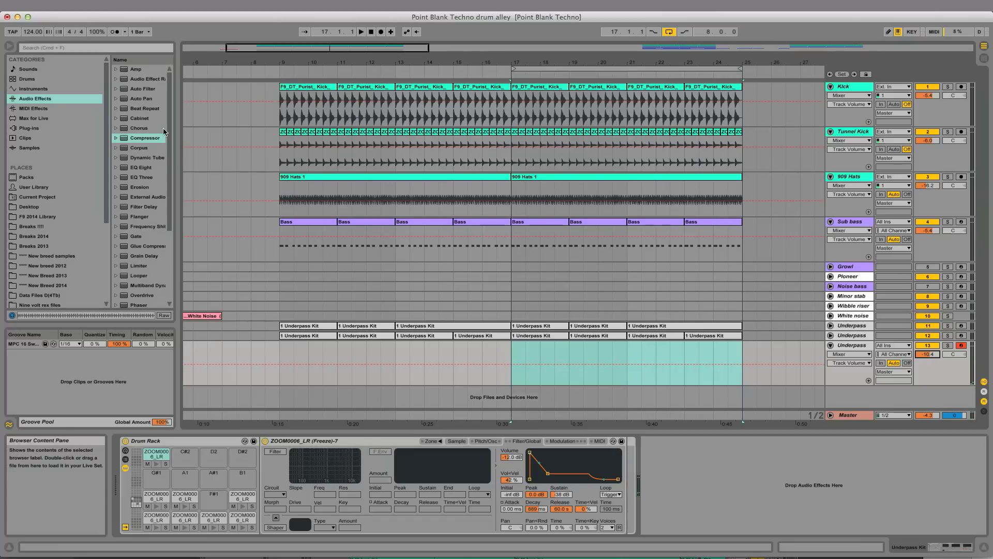
# - Add an EQ Eight with a high-frequency boost near 4.09 kHz to the third Underpass track and record a percussion part from bar 17
pyautogui.moveTo(144, 171); pyautogui.dragTo(809, 468)
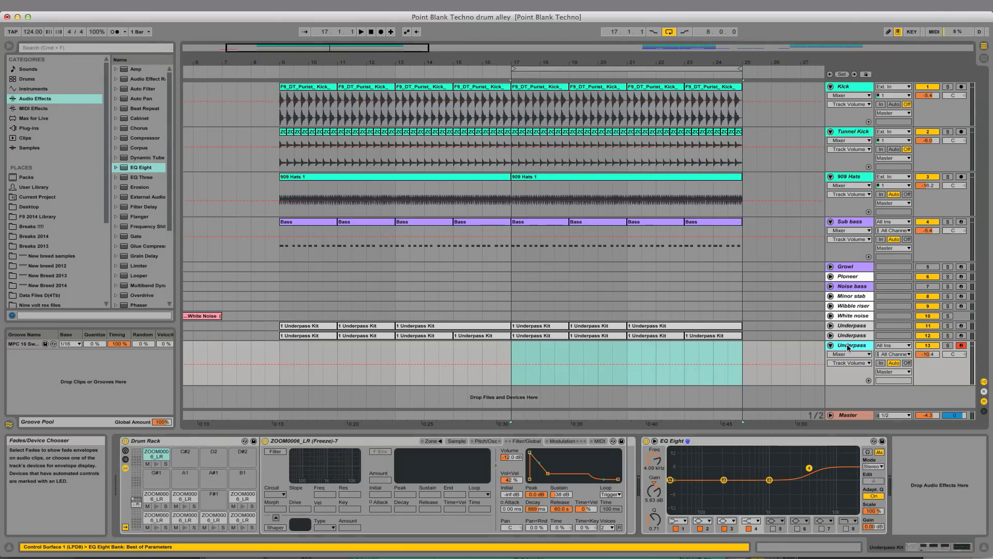
pyautogui.moveTo(513, 347); pyautogui.dragTo(729, 348)
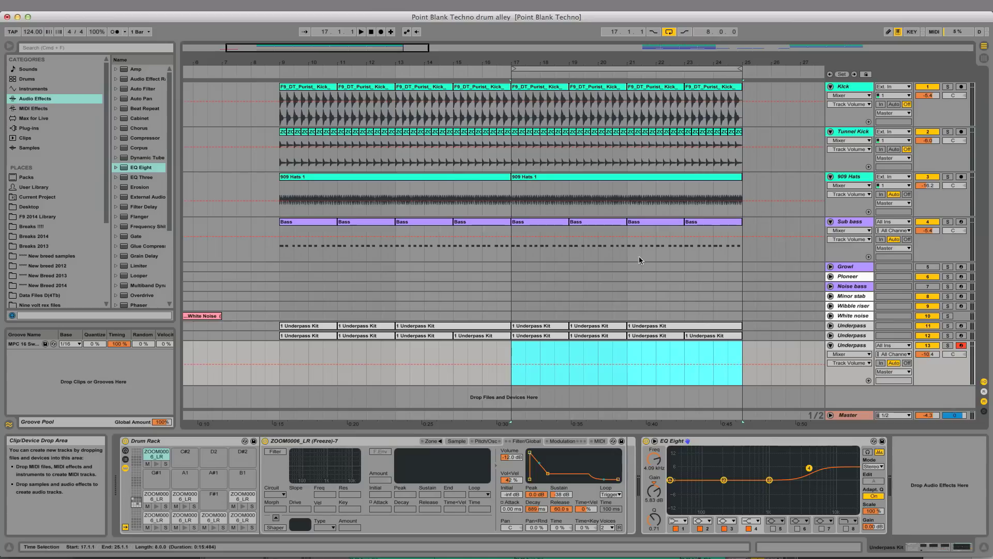
pyautogui.click(383, 32)
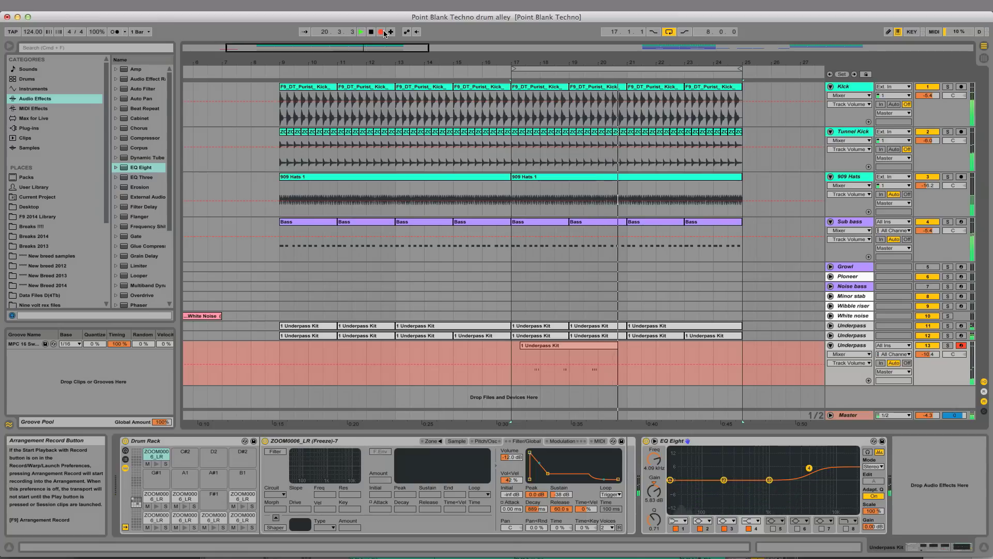
# - Stop recording and adjust the new third Underpass clip so that it spans bars 17 to 21
pyautogui.press('space')
pyautogui.click(655, 341)
pyautogui.click(514, 345)
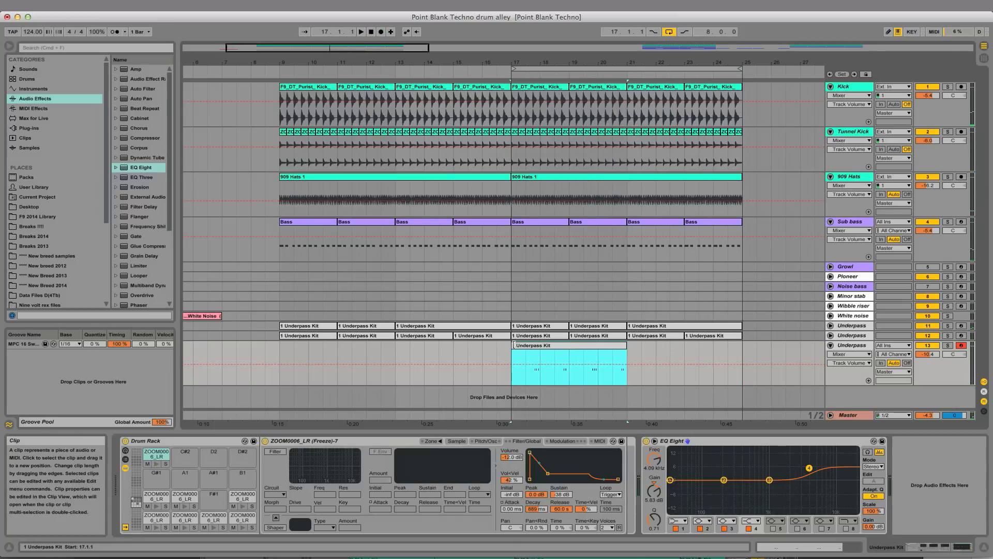
# - Open the new Underpass clip and quantize all of its notes
pyautogui.doubleClick(552, 347)
pyautogui.press('super+a')
pyautogui.rightClick(723, 444)
pyautogui.click(727, 462)
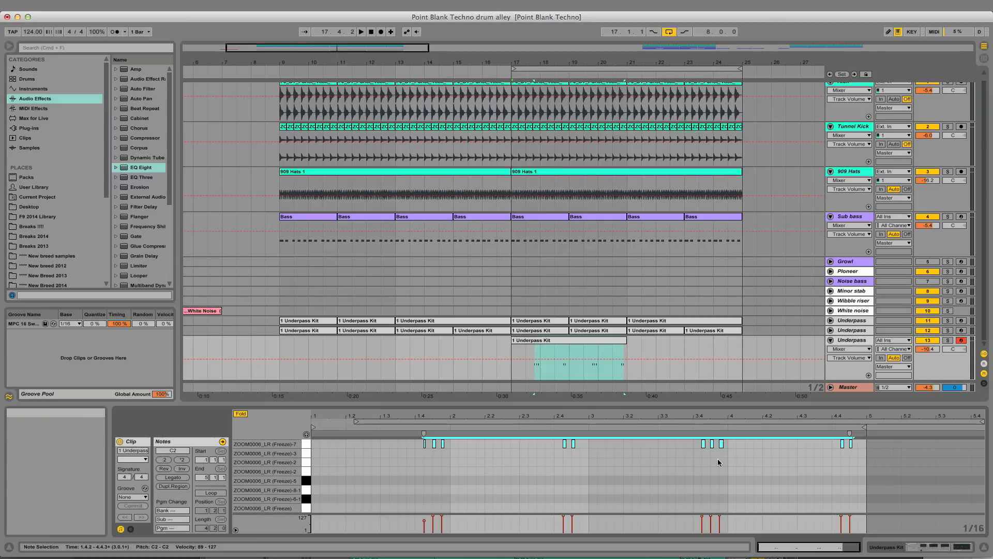
# - Lower the velocities of several hits in the clip, setting the note at 3.4.3 to 112, and assign the MPC 16 Swing groove
pyautogui.moveTo(461, 514); pyautogui.dragTo(467, 474)
pyautogui.click(563, 481)
pyautogui.click(702, 483)
pyautogui.moveTo(711, 480); pyautogui.dragTo(711, 484)
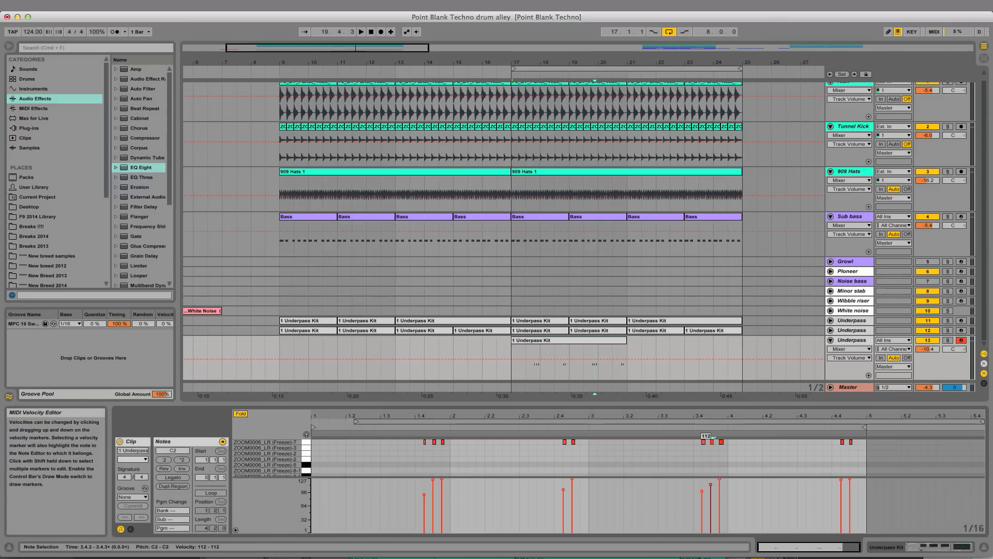
pyautogui.click(132, 496)
pyautogui.click(136, 514)
# - Duplicate the clip into bars 21 to 25 during playback and set the third Underpass track's volume to -10.7 dB
pyautogui.click(572, 343)
pyautogui.press('space')
pyautogui.press('super+d')
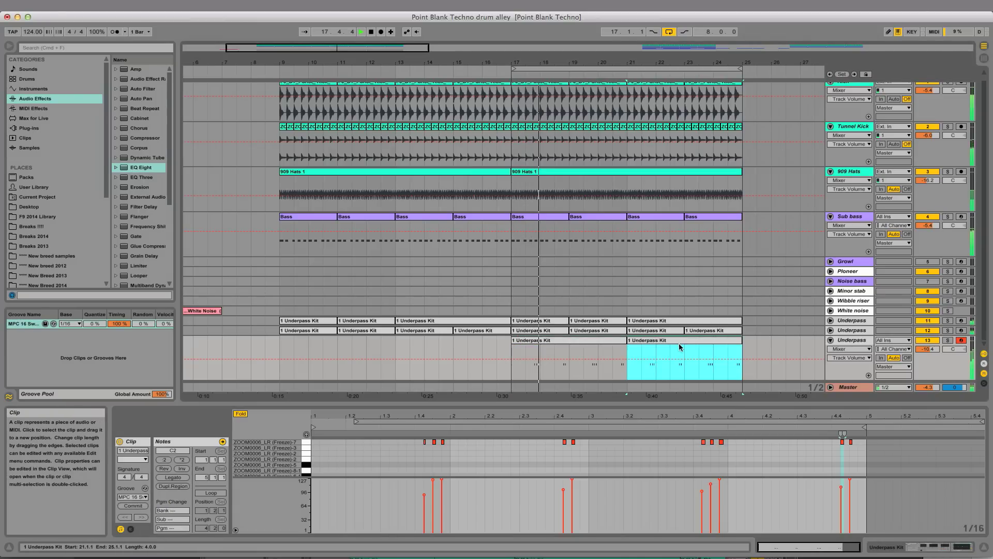
pyautogui.click(852, 339)
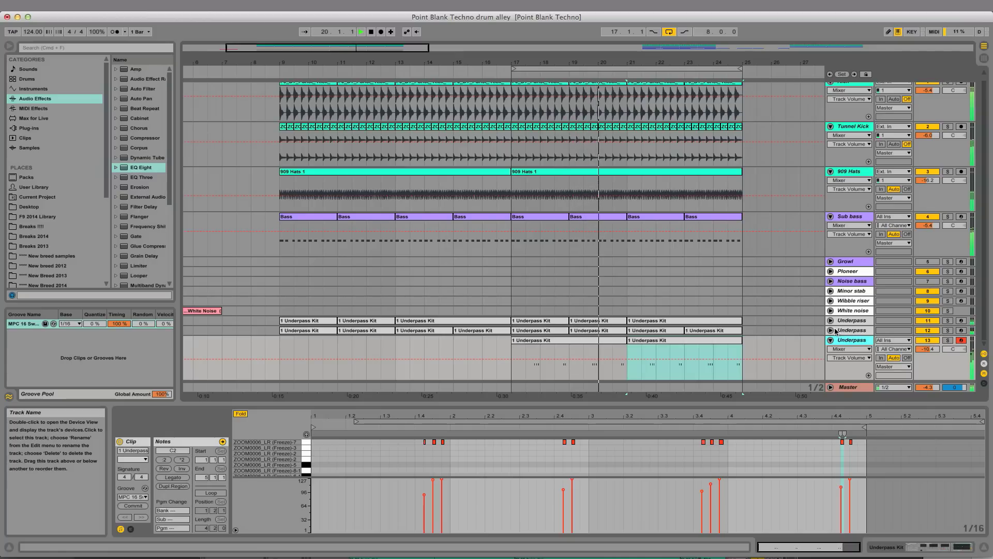
pyautogui.moveTo(928, 352); pyautogui.dragTo(928, 353)
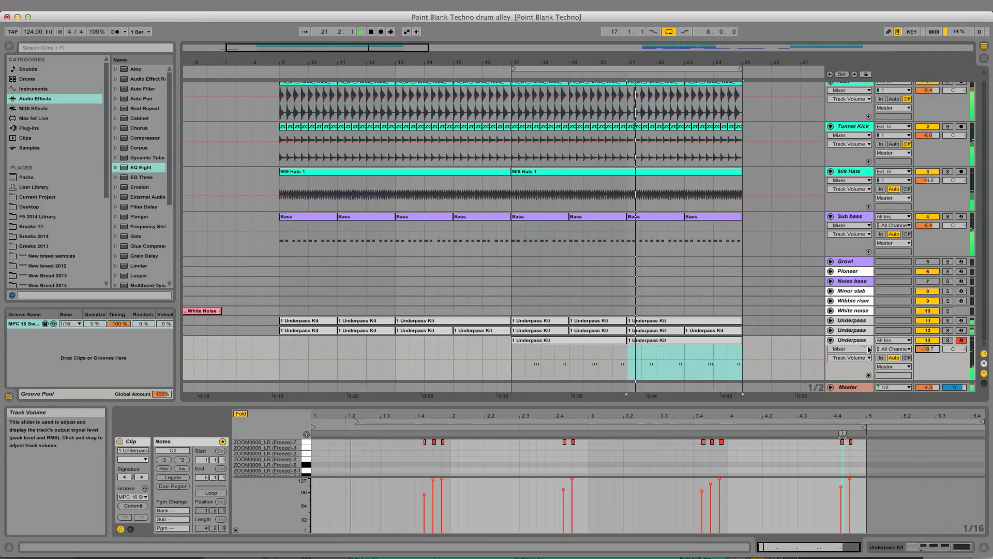
# - Add an EQ Eight to the second Underpass track with a 50 Hz low cut, Q about 0.69, and a gentle boost on band 2
pyautogui.click(831, 330)
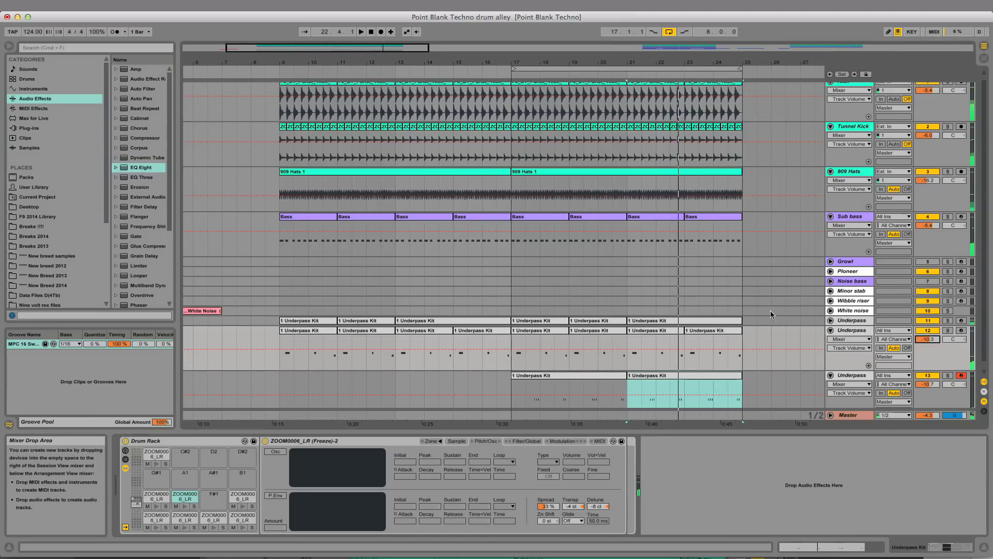
pyautogui.moveTo(137, 167); pyautogui.dragTo(755, 478)
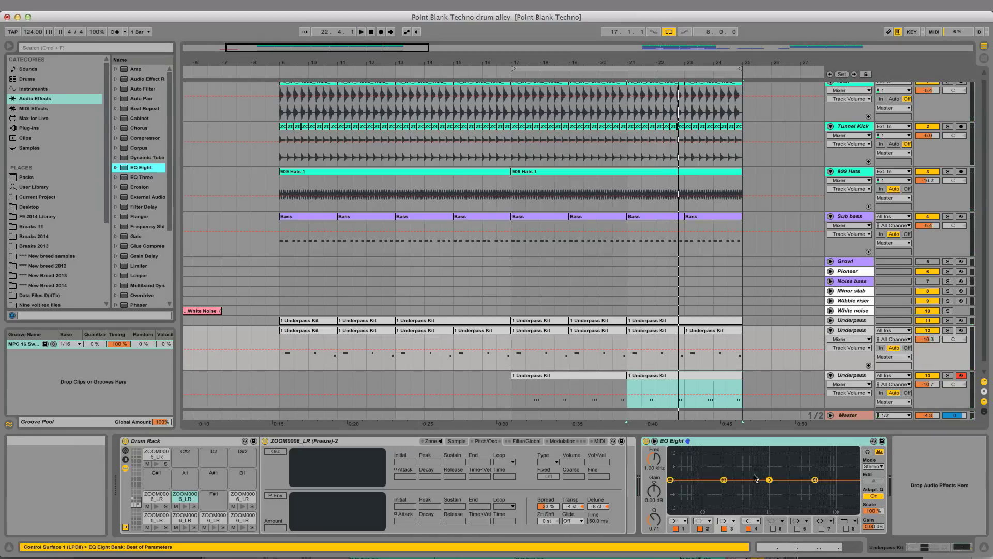
pyautogui.click(678, 521)
pyautogui.click(677, 459)
pyautogui.moveTo(671, 487); pyautogui.dragTo(750, 472)
pyautogui.press('space')
pyautogui.moveTo(815, 480); pyautogui.dragTo(815, 479)
pyautogui.moveTo(750, 471); pyautogui.dragTo(749, 473)
pyautogui.moveTo(692, 486); pyautogui.dragTo(685, 486)
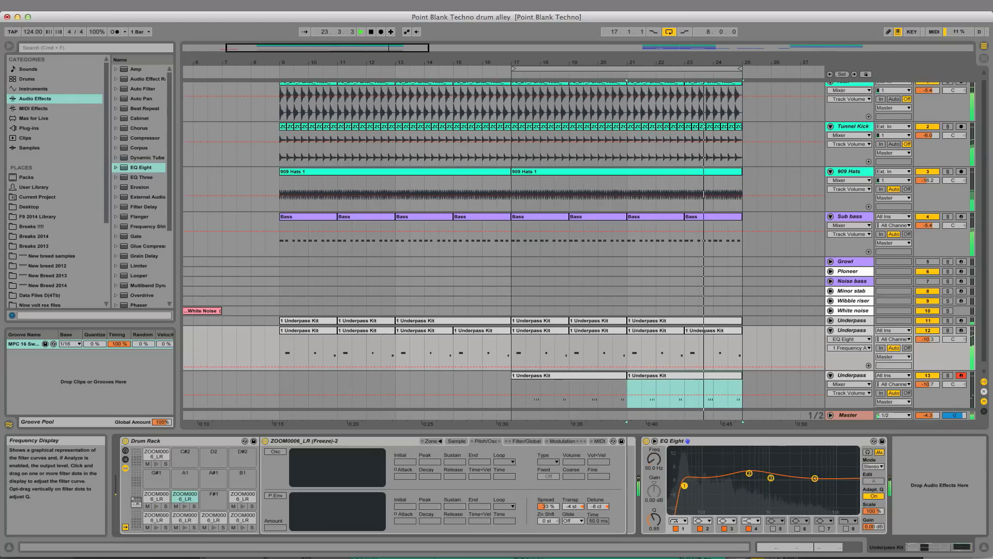
pyautogui.click(831, 330)
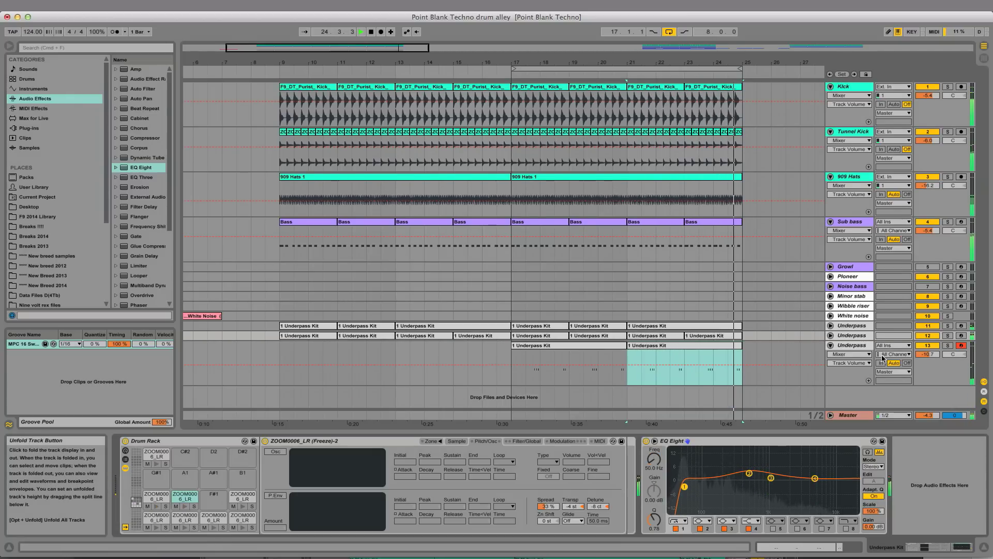
pyautogui.moveTo(685, 486); pyautogui.dragTo(684, 488)
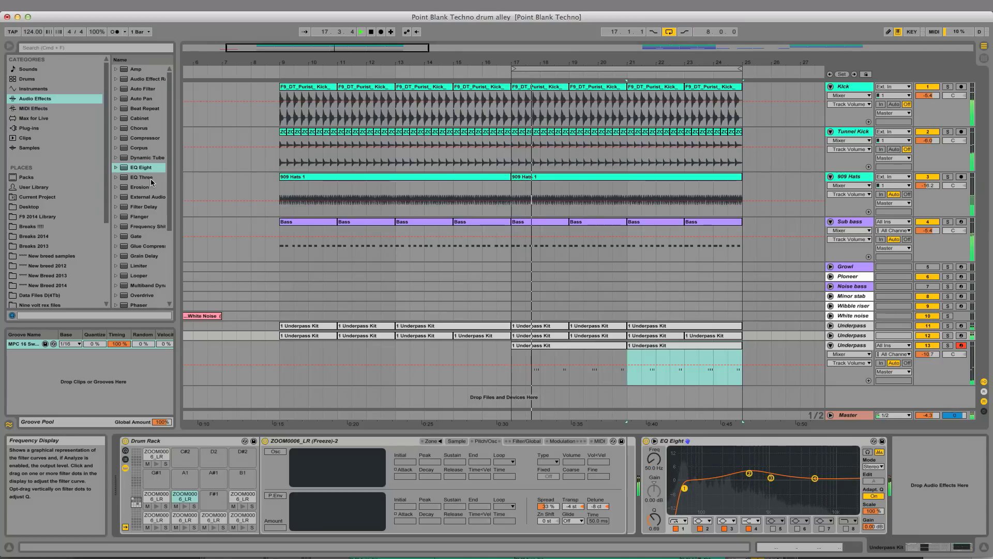
# - Add a Compressor sidechained from the Kick to the second Underpass track, lowering its threshold and setting attack to 0.02 ms and release to 37.4 ms
pyautogui.press('space')
pyautogui.moveTo(144, 138); pyautogui.dragTo(949, 475)
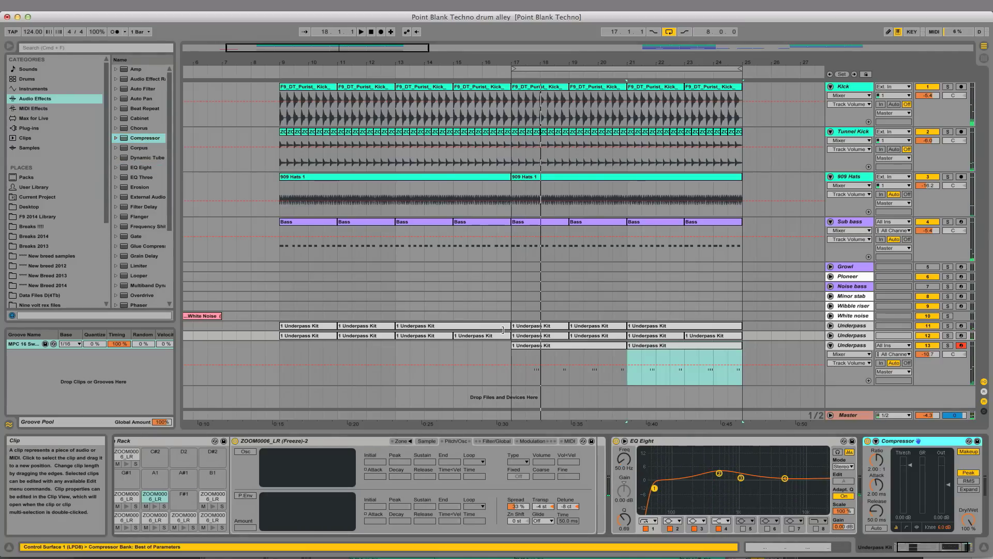
pyautogui.click(527, 335)
pyautogui.click(868, 444)
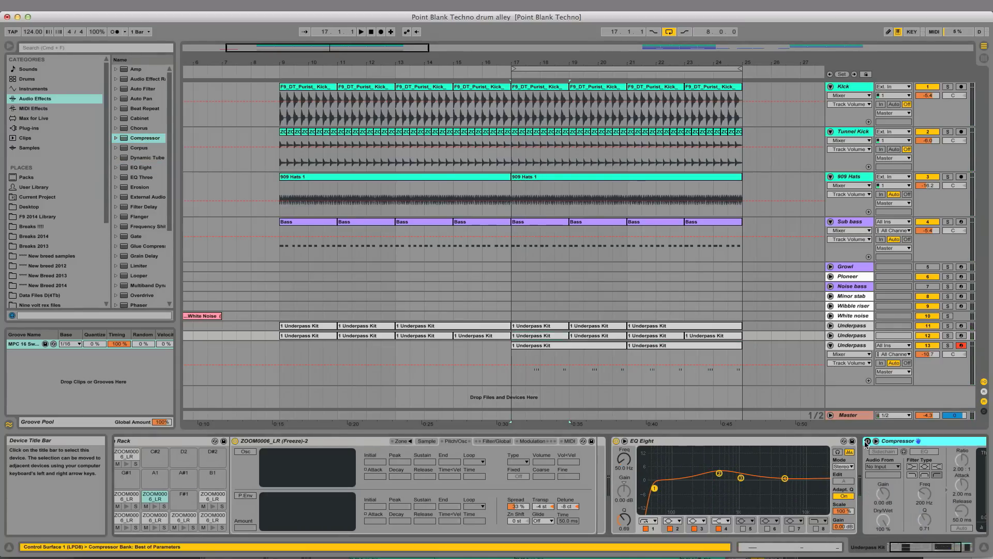
pyautogui.click(880, 467)
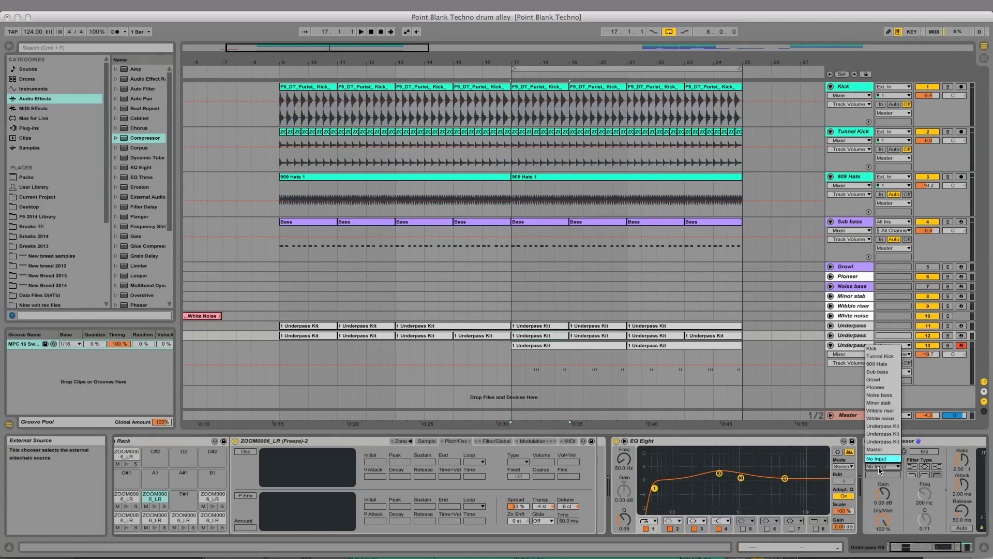
pyautogui.click(883, 349)
pyautogui.press('space')
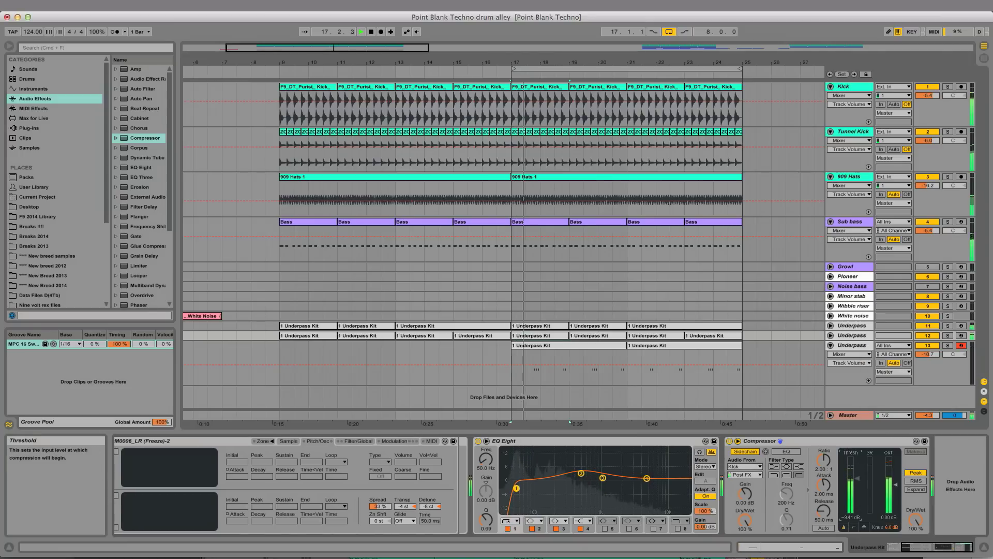
pyautogui.moveTo(824, 485); pyautogui.dragTo(857, 481)
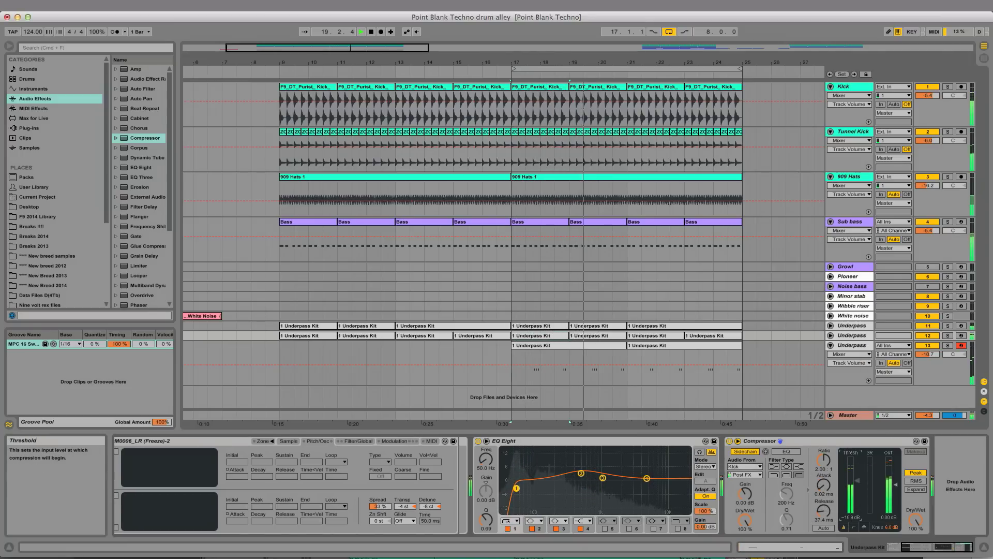
# - Slightly lower the second Underpass track's volume and solo the three Underpass tracks together
pyautogui.click(830, 335)
pyautogui.moveTo(937, 345); pyautogui.dragTo(937, 347)
pyautogui.click(851, 326)
pyautogui.keyDown('shift'); pyautogui.click(845, 380); pyautogui.keyUp('shift')
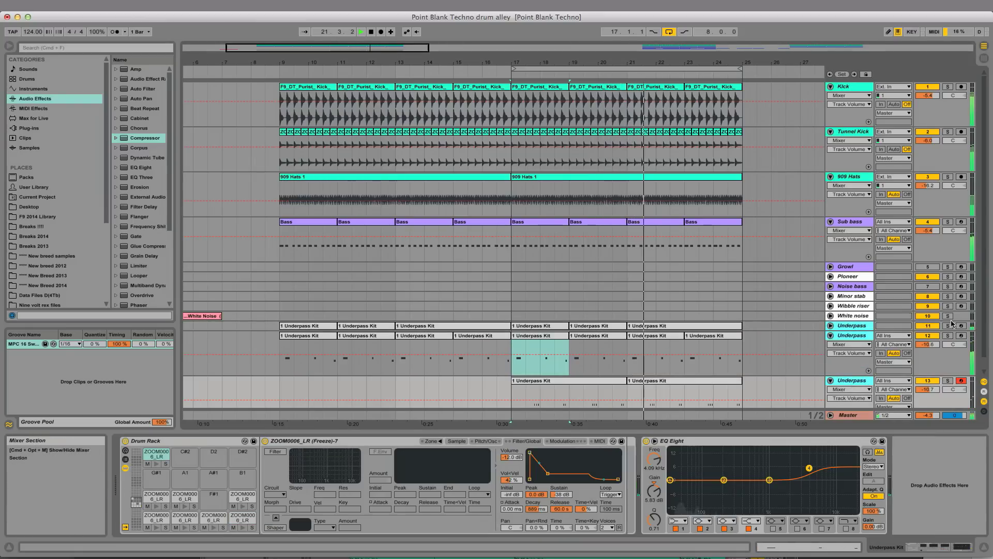
pyautogui.click(948, 325)
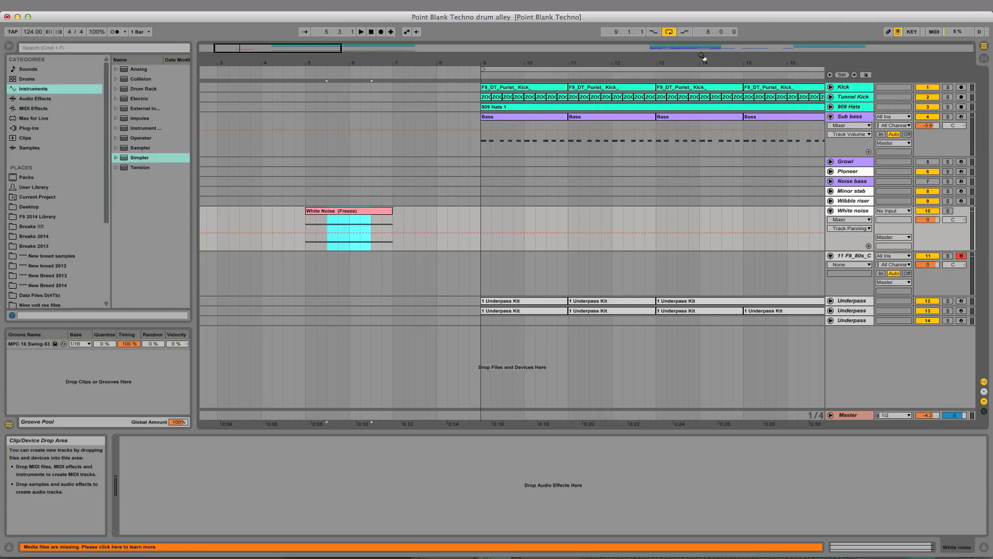
# - Split the one-bar section from 5.3 to 6.3 out of the White Noise clip and load it into the Simpler on track 11
pyautogui.press('super+e')
pyautogui.press('space')
pyautogui.press('space')
pyautogui.press('Down')
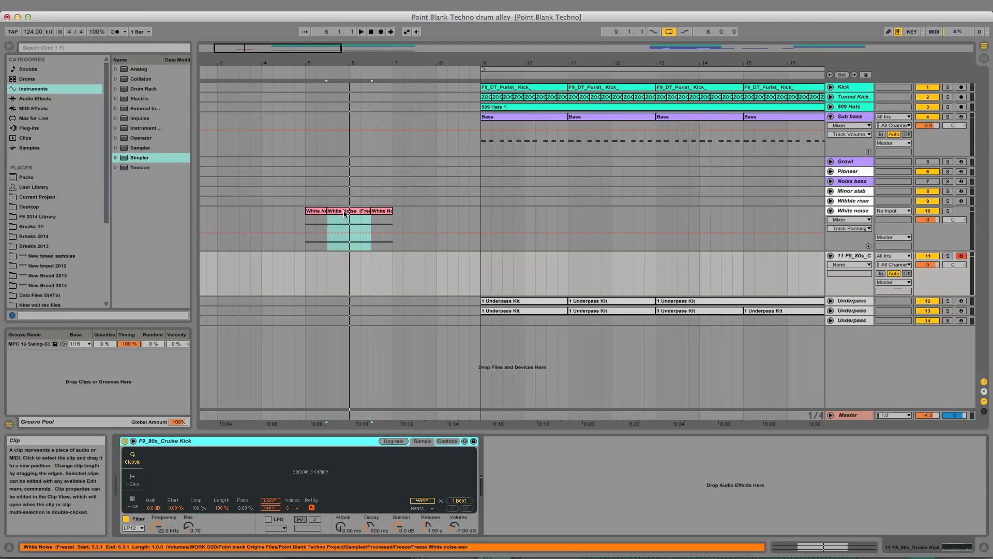
pyautogui.moveTo(345, 213); pyautogui.dragTo(310, 431)
pyautogui.moveTo(291, 475); pyautogui.dragTo(291, 476)
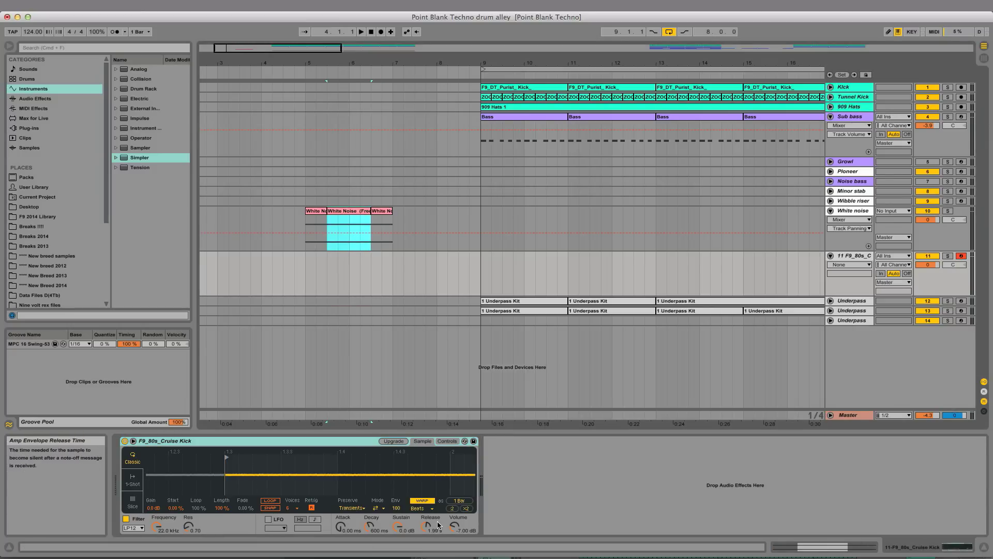
# - Set the Simpler's filter to 12 dB high-pass, upgrade the device, and choose the MS2 circuit with a frequency of 11.7 kHz
pyautogui.click(133, 528)
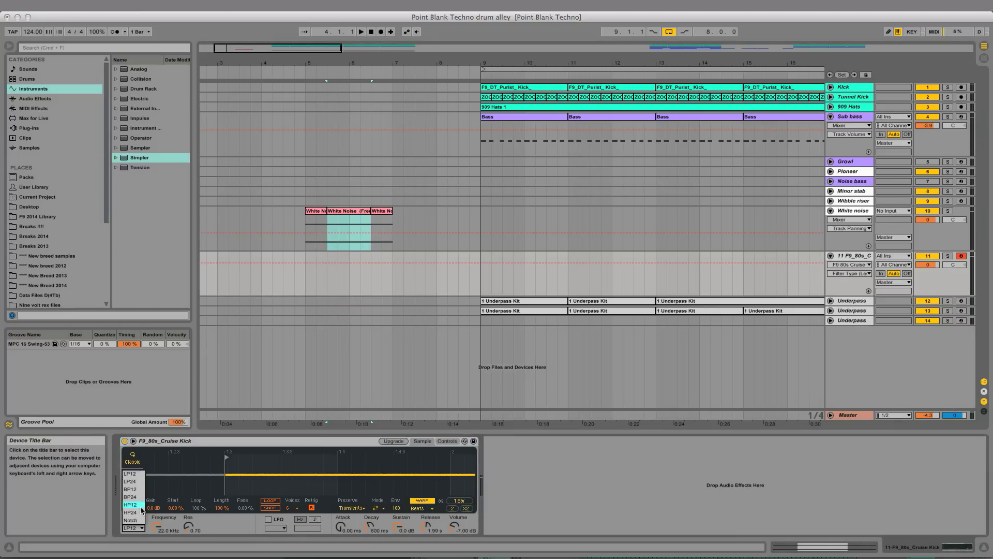
pyautogui.click(139, 505)
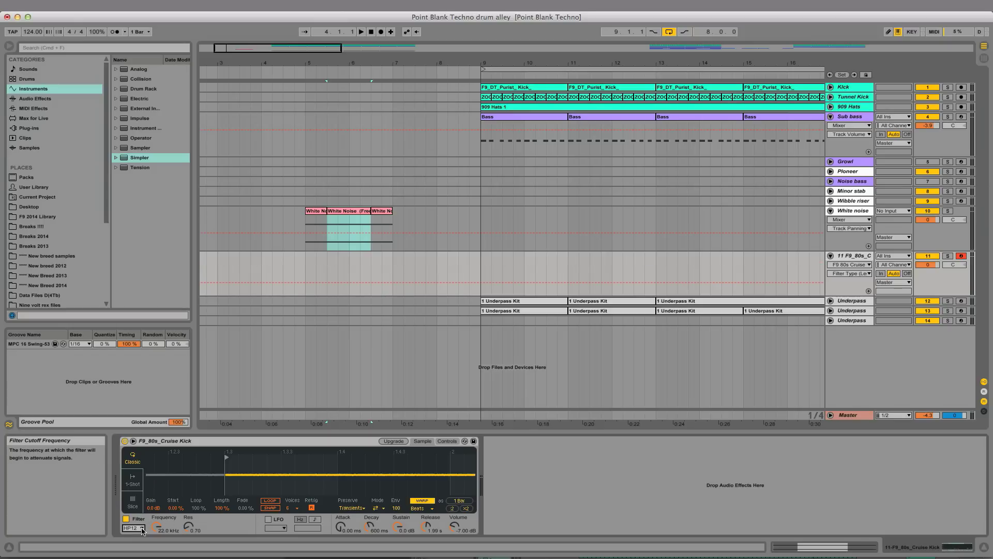
pyautogui.click(394, 441)
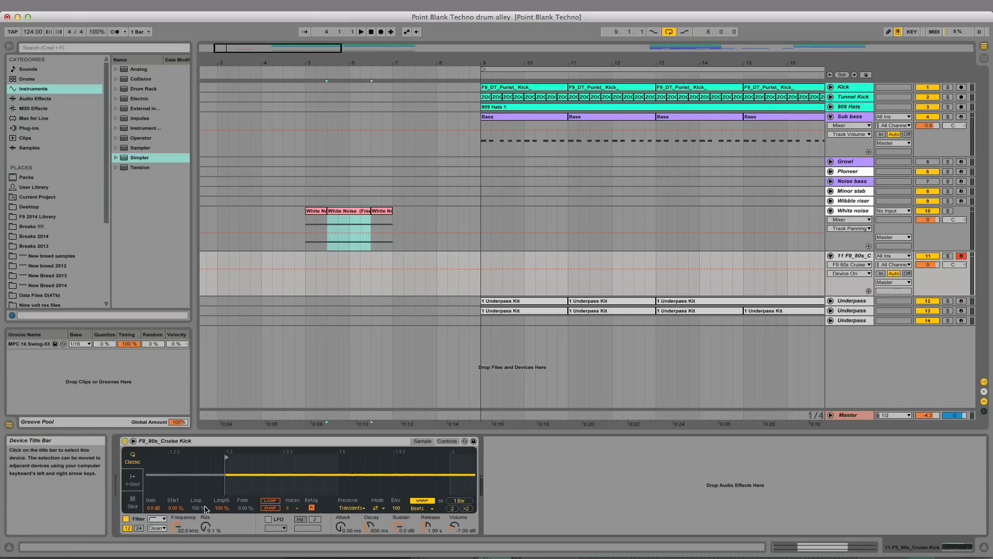
pyautogui.click(157, 528)
pyautogui.click(157, 505)
pyautogui.moveTo(176, 527); pyautogui.dragTo(176, 536)
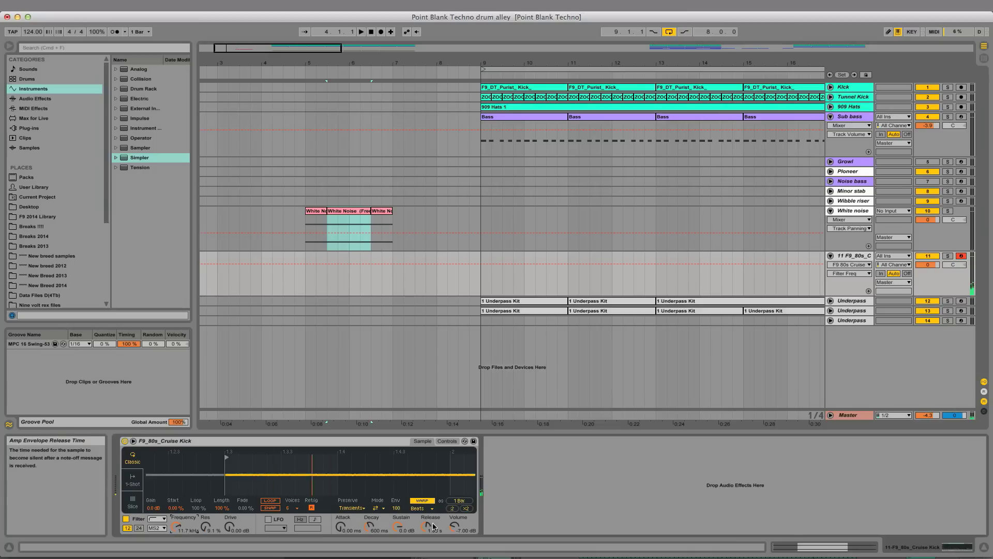
# - Set the Simpler's filter drive to 9.52 dB and its amplitude envelope to attack 0.35 ms, decay 3.67 s, sustain -23 dB, release about 46.6 ms
pyautogui.moveTo(427, 527); pyautogui.dragTo(427, 541)
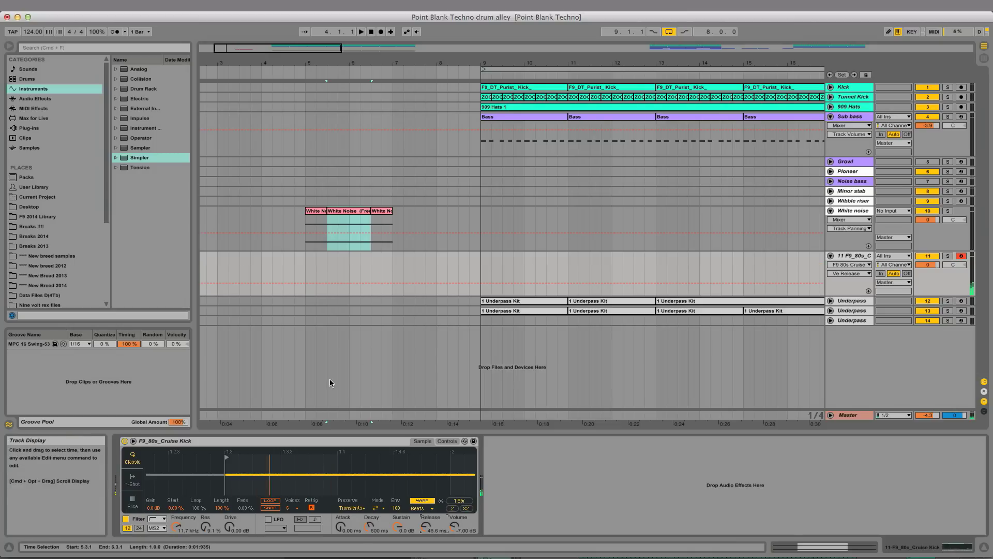
pyautogui.moveTo(229, 526); pyautogui.dragTo(230, 515)
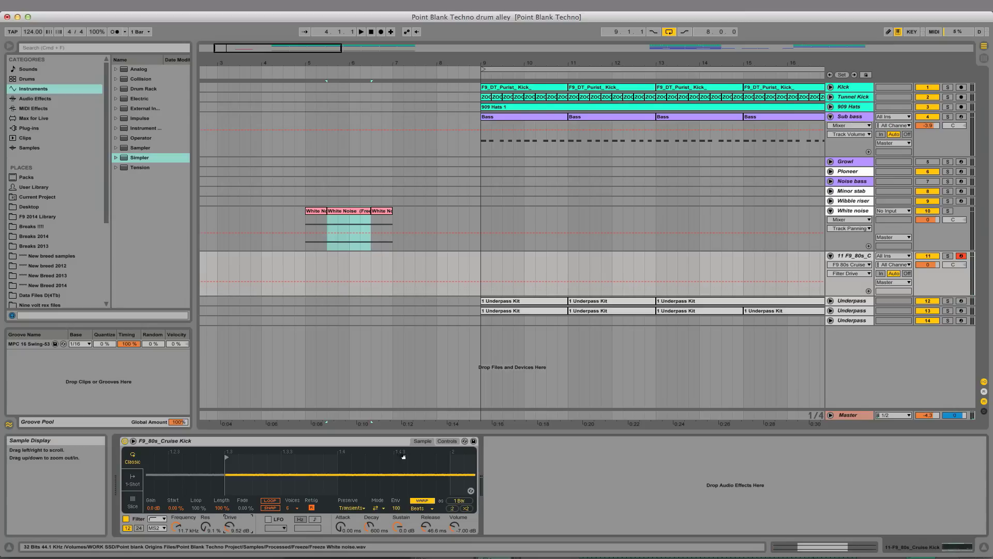
pyautogui.click(446, 442)
pyautogui.moveTo(398, 526); pyautogui.dragTo(341, 522)
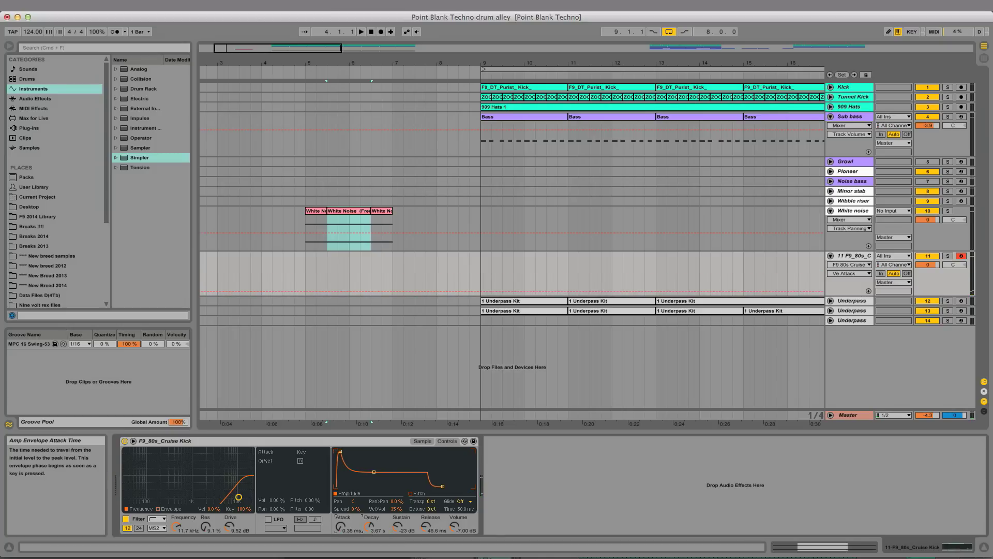
# - Record a white noise hat part on track 11 from bar 9 and trim the recording to bars 9 to 11
pyautogui.moveTo(485, 267); pyautogui.dragTo(754, 275)
pyautogui.click(381, 31)
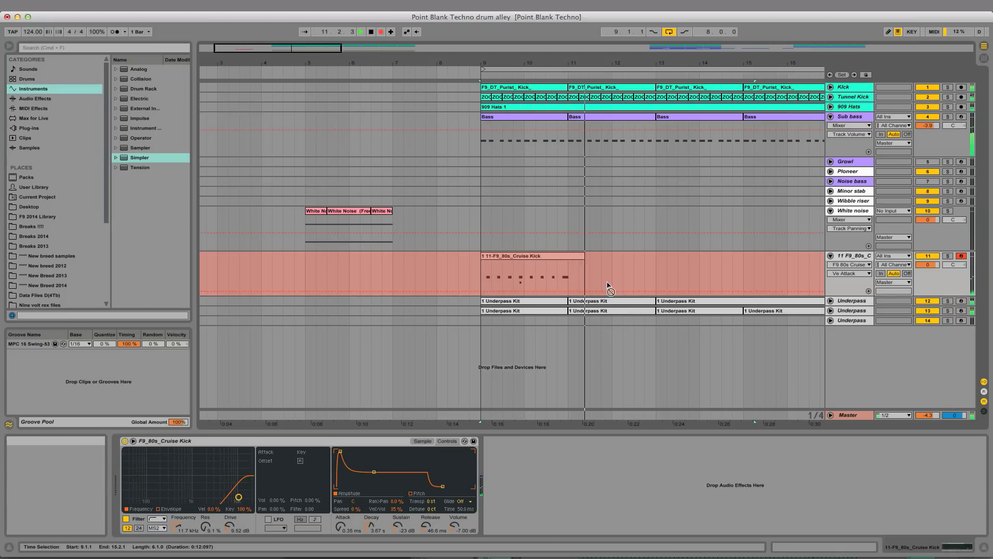
pyautogui.press('space')
pyautogui.moveTo(602, 284); pyautogui.dragTo(572, 272)
pyautogui.press('Delete')
# - Delete the stray note from the recorded noise clip and quantize all the remaining notes
pyautogui.doubleClick(547, 257)
pyautogui.click(530, 447)
pyautogui.press('Delete')
pyautogui.press('super+a')
pyautogui.rightClick(533, 441)
pyautogui.click(543, 457)
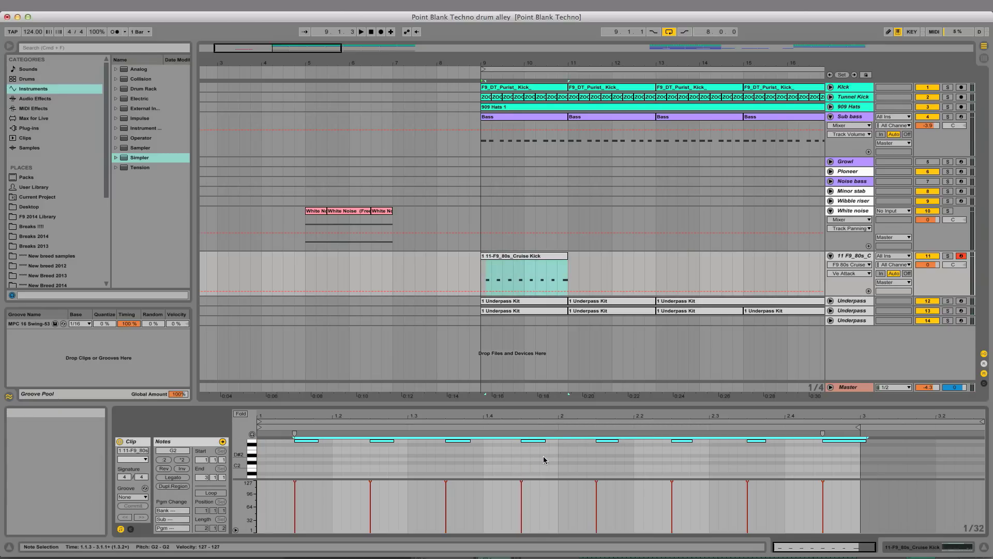
# - Shorten the last note to end exactly at the clip's end, 3.1.1, and select the clip across bars 9 to 11
pyautogui.moveTo(666, 405); pyautogui.dragTo(666, 331)
pyautogui.click(809, 369)
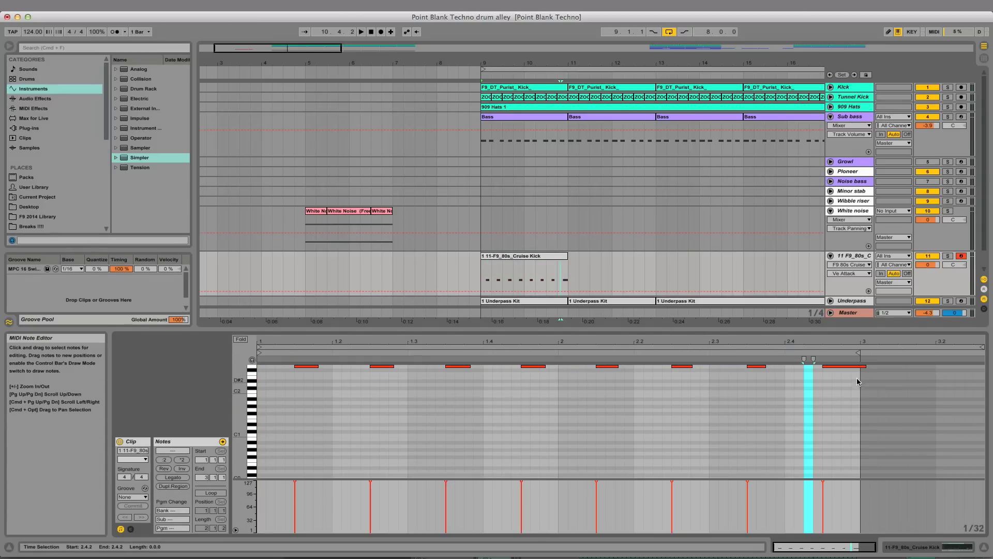
pyautogui.moveTo(868, 366); pyautogui.dragTo(863, 366)
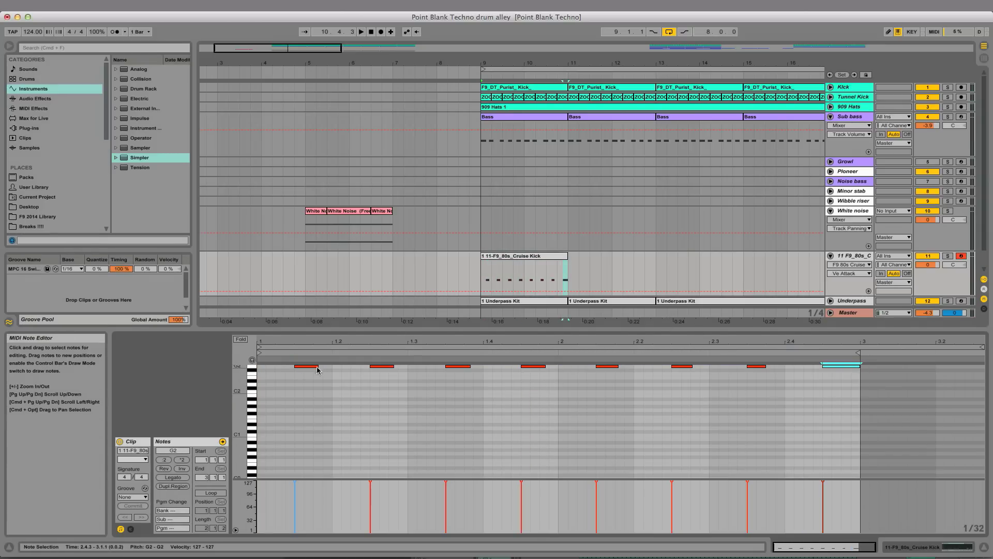
pyautogui.click(500, 257)
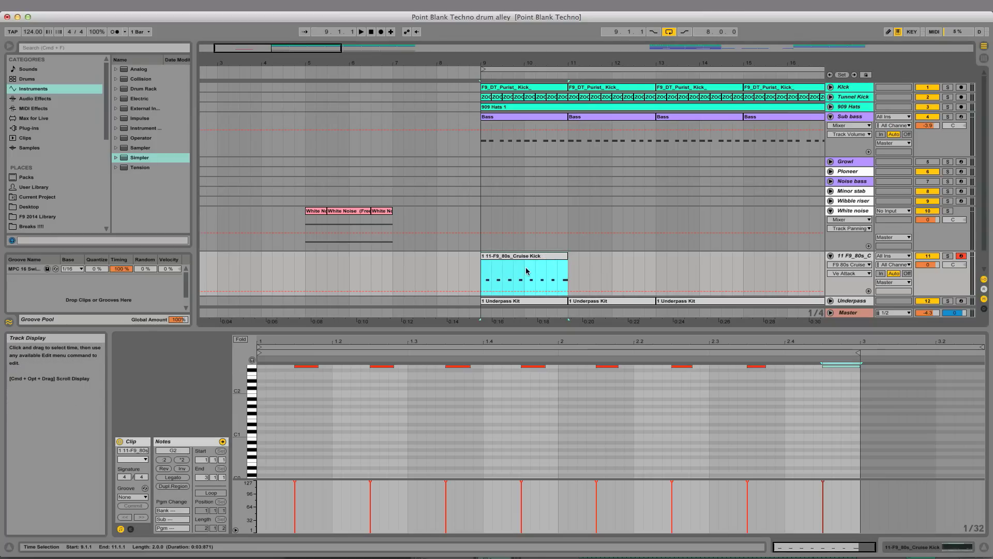
# - Duplicate the white noise hat clip repeatedly along track 11 until it fills bars 9 to 25
pyautogui.press('super+d')
pyautogui.press('super+d')
pyautogui.press('super+d')
pyautogui.press('super+d')
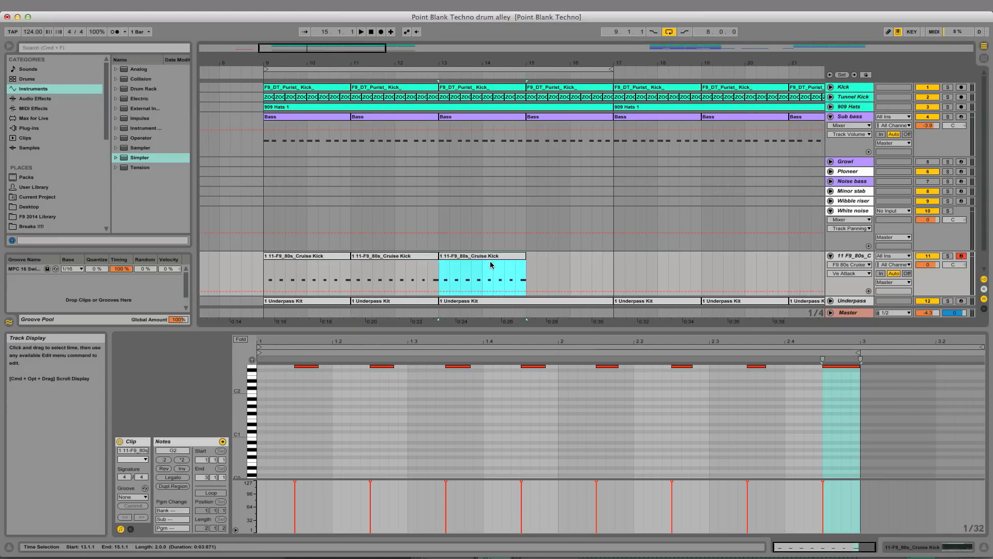
pyautogui.press('super+d')
pyautogui.press('super+d')
pyautogui.press('super+d')
pyautogui.hscroll(-10, 433, 262)
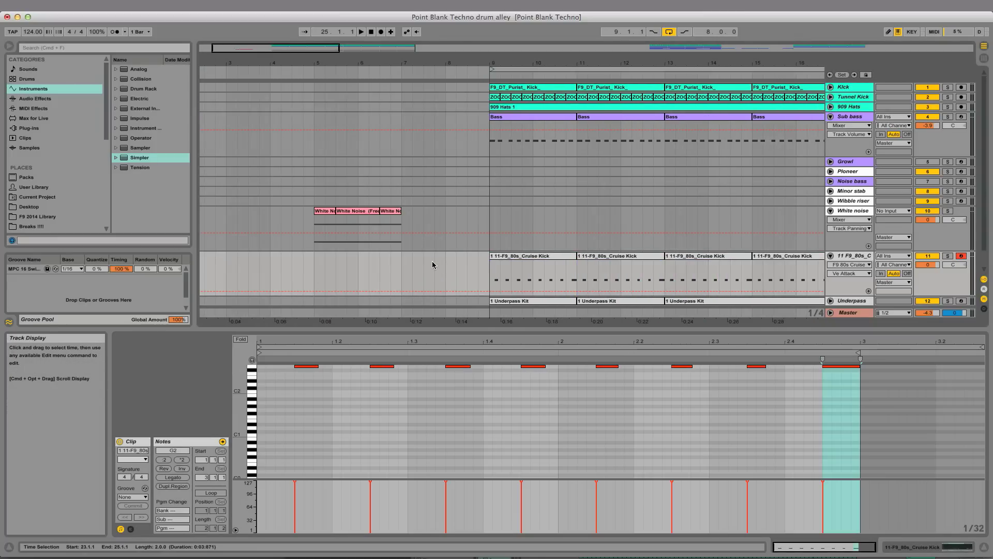
# - Play the arrangement from bar 9 and set track 11's volume to 1.0 dB
pyautogui.click(519, 257)
pyautogui.press('space')
pyautogui.moveTo(937, 267); pyautogui.dragTo(938, 264)
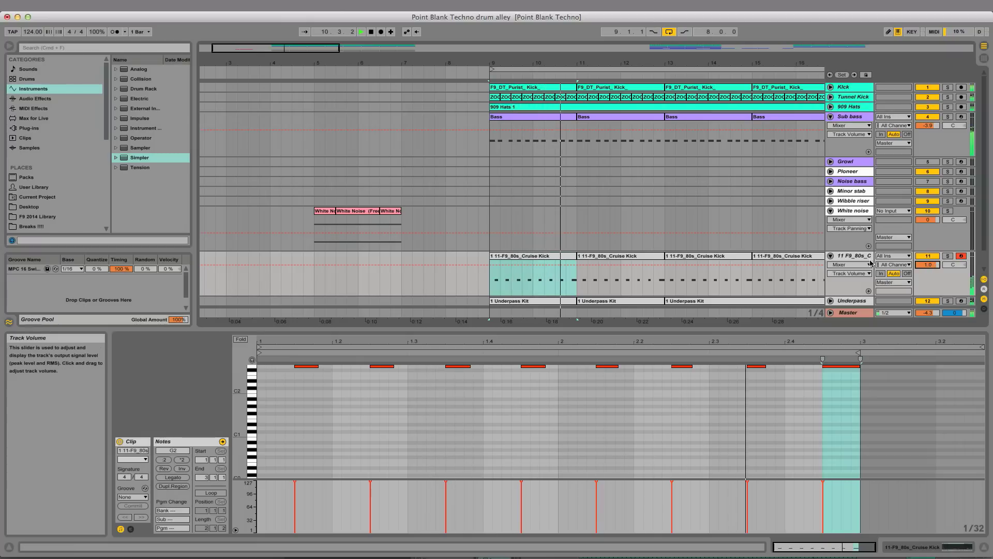
# - Fold all the tracks and extend the arrangement loop to 16 bars, from bar 9 to bar 25
pyautogui.keyDown('alt'); pyautogui.click(831, 256); pyautogui.keyUp('alt')
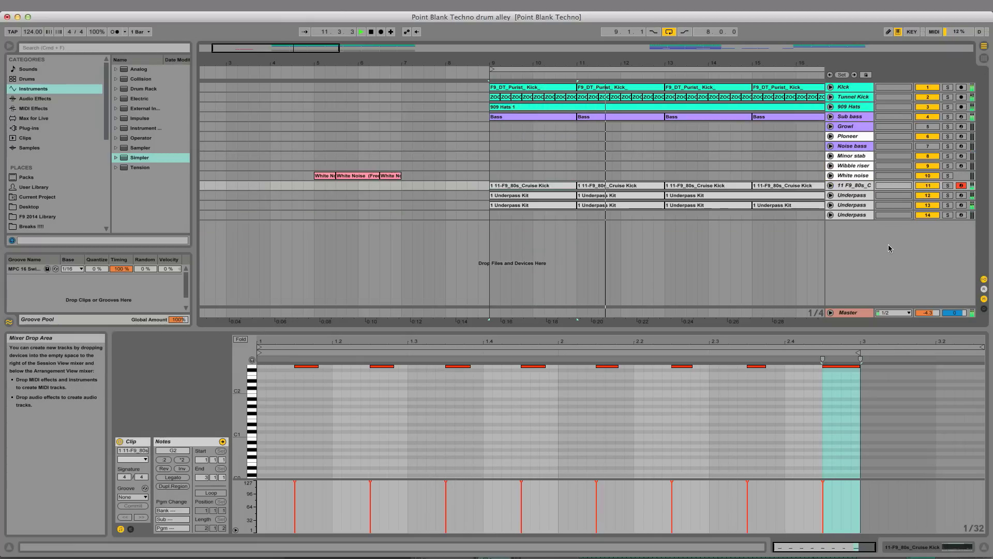
pyautogui.moveTo(291, 48); pyautogui.dragTo(292, 27)
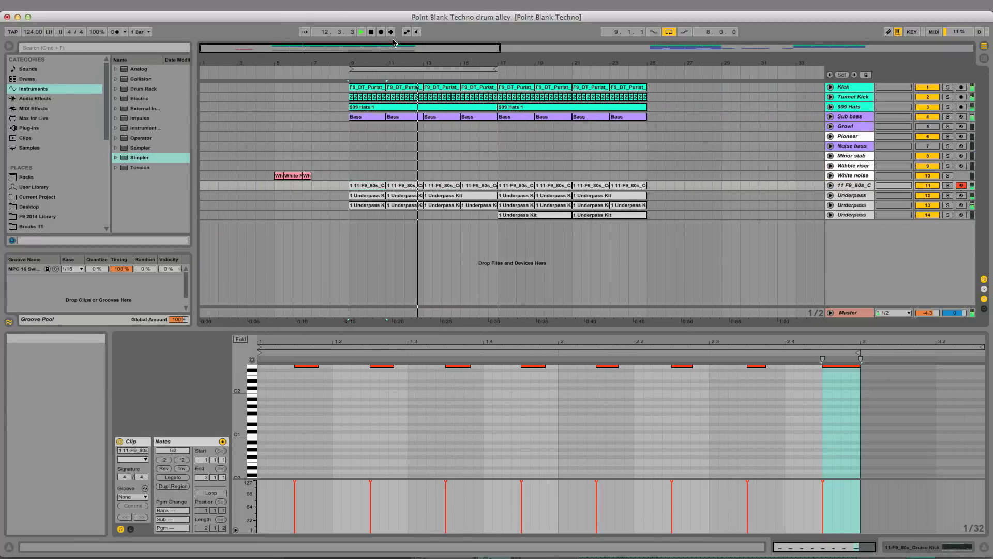
pyautogui.moveTo(496, 70); pyautogui.dragTo(646, 70)
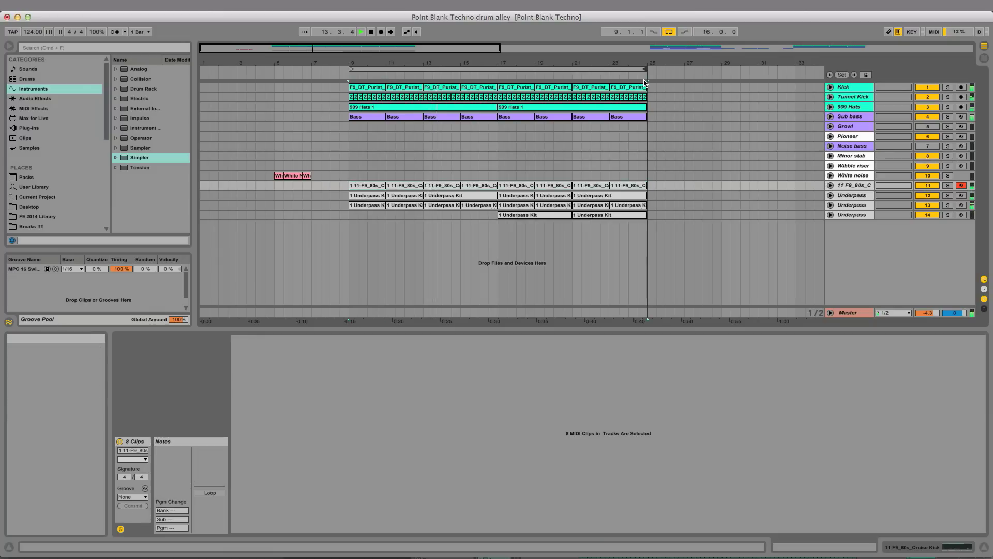
# - Transpose the white noise Simpler down during playback and raise track 11's volume to 1.9 dB
pyautogui.click(832, 185)
pyautogui.click(372, 186)
pyautogui.press('space')
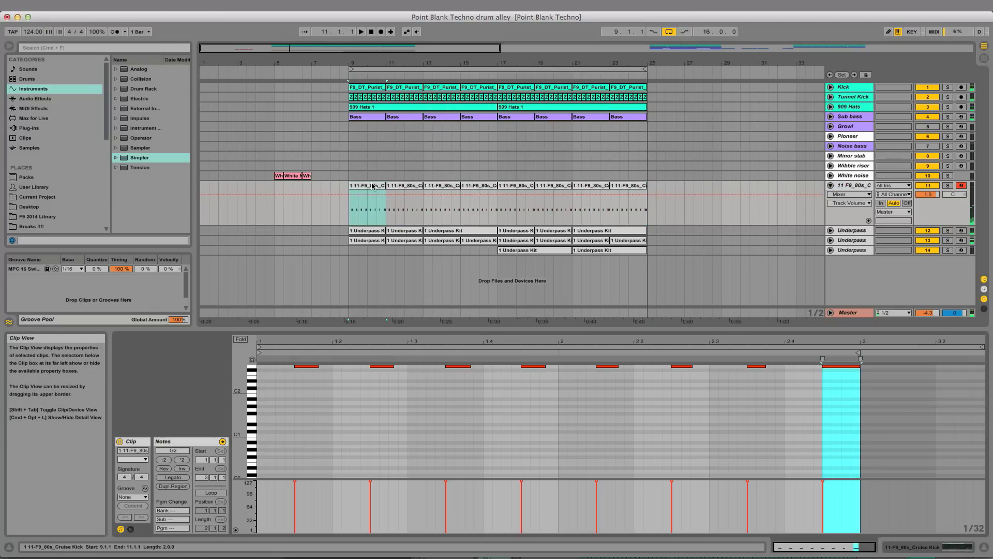
pyautogui.hotkey('shift', 'Tab')
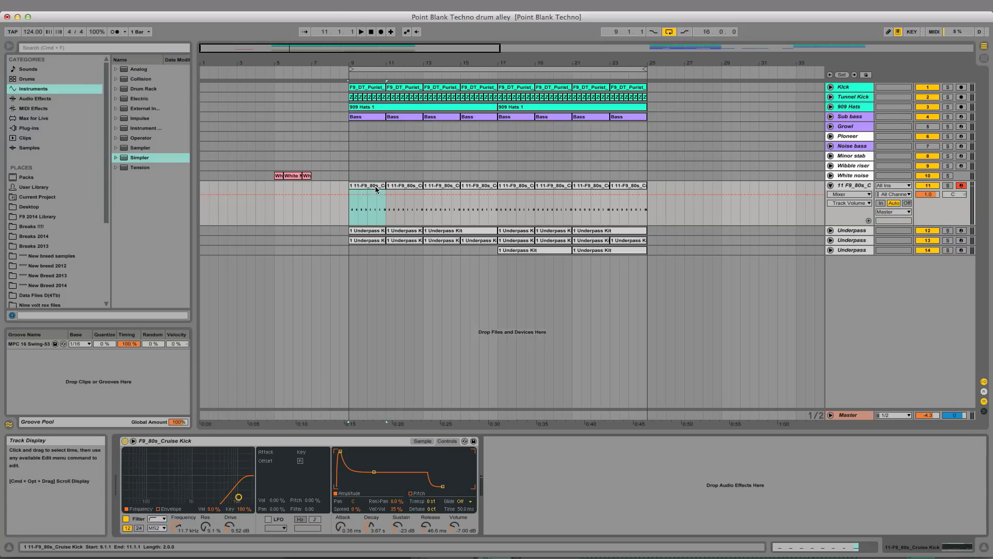
pyautogui.press('space')
pyautogui.moveTo(430, 501); pyautogui.dragTo(430, 509)
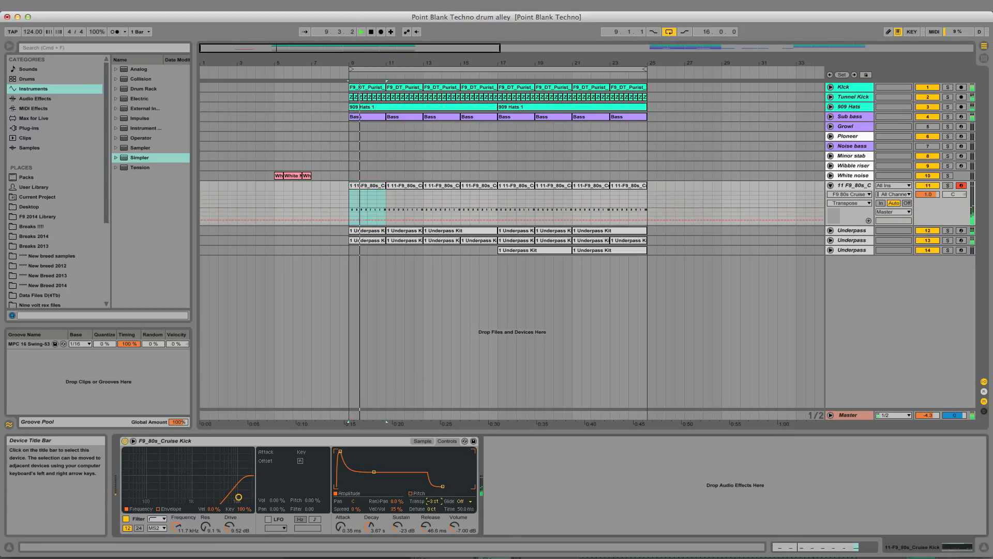
pyautogui.moveTo(927, 194); pyautogui.dragTo(928, 189)
# - Fold track 11, move it with the three Underpass tracks directly below Sub bass, and play from bar 9
pyautogui.click(853, 187)
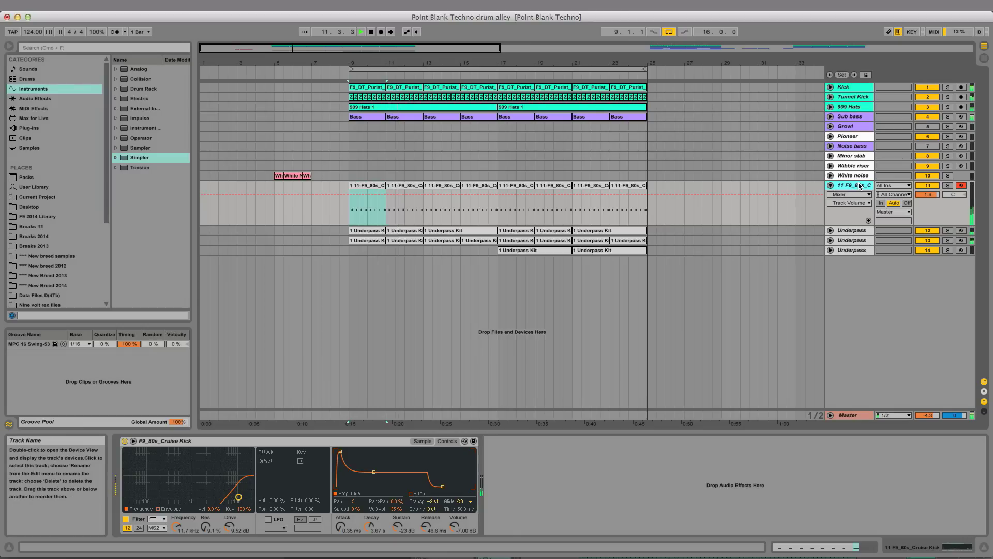
pyautogui.click(830, 186)
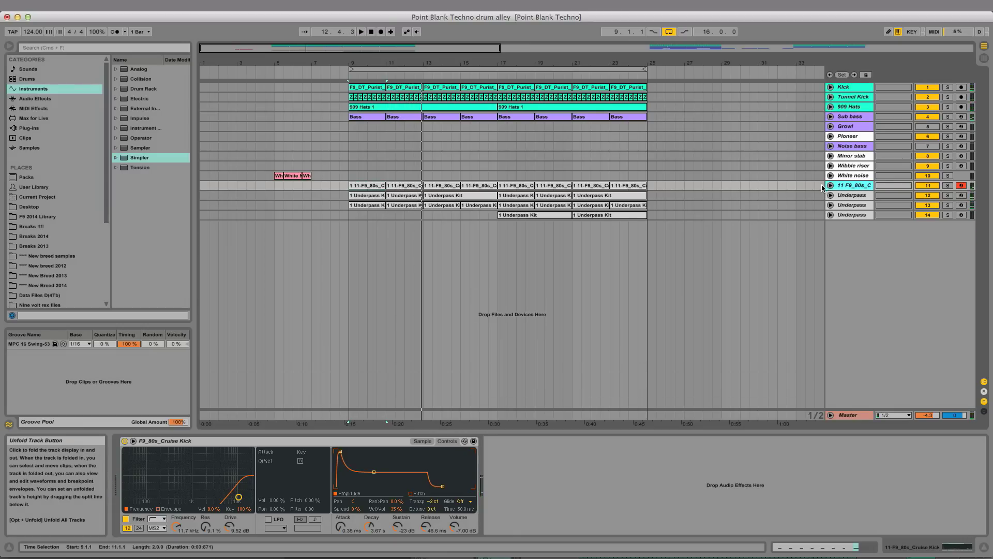
pyautogui.moveTo(853, 214); pyautogui.dragTo(853, 123)
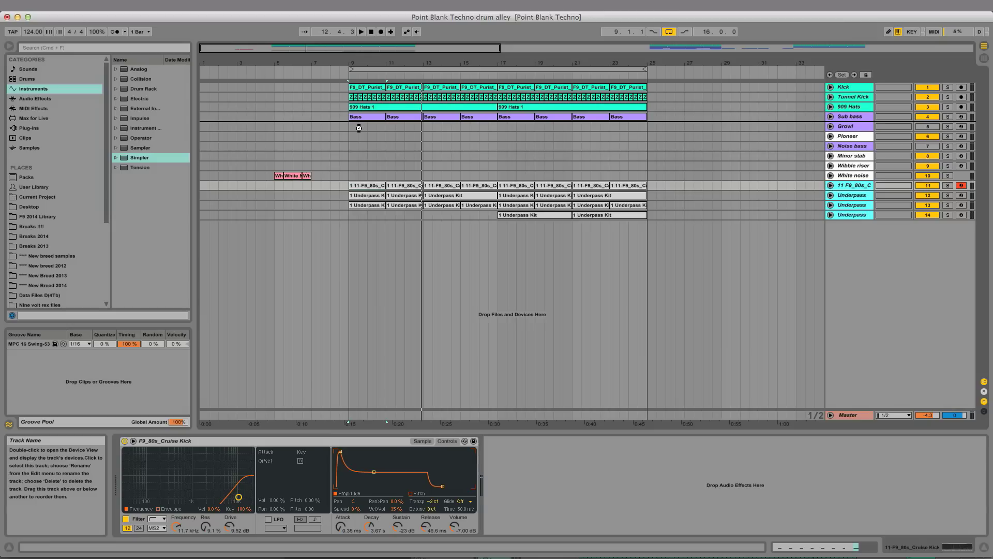
pyautogui.moveTo(359, 128); pyautogui.dragTo(359, 127)
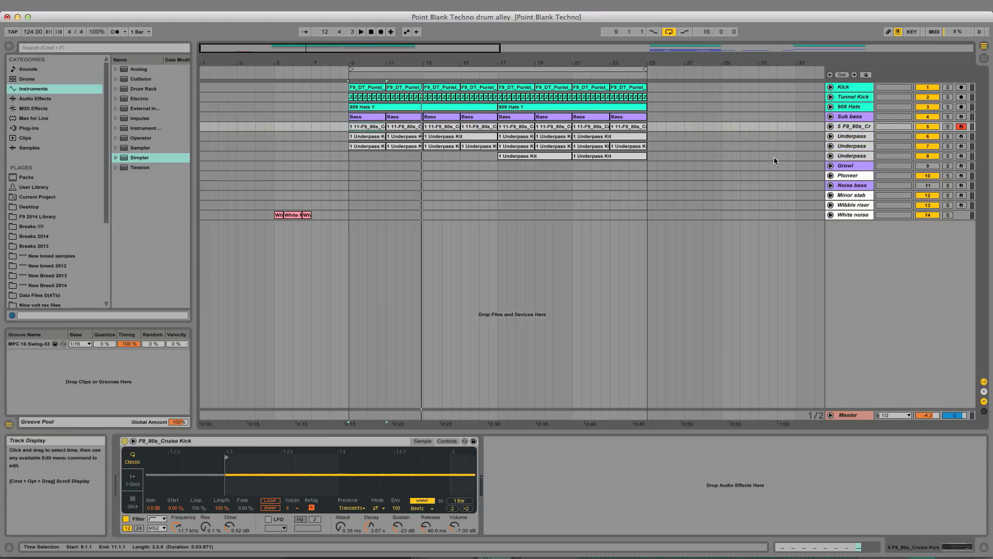
pyautogui.click(349, 166)
pyautogui.press('space')
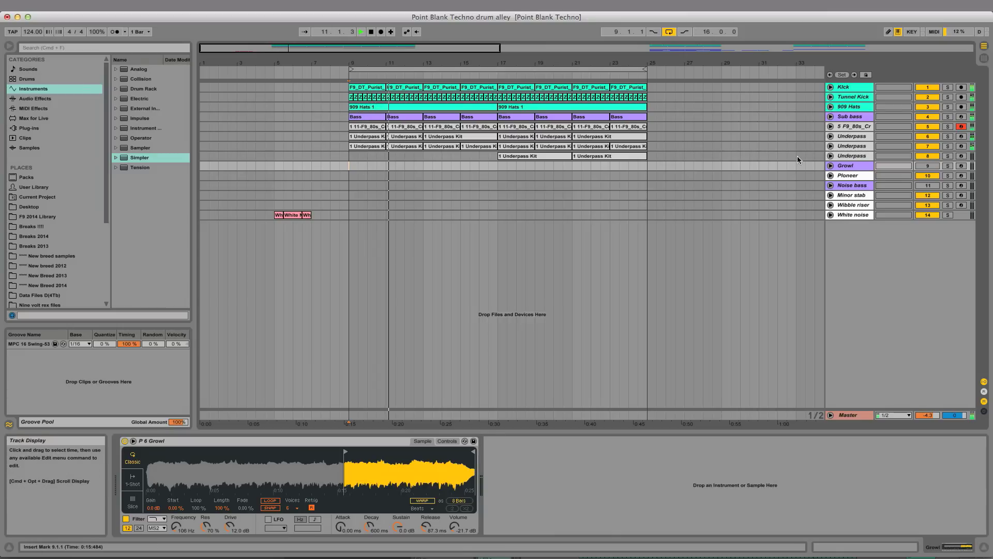
# - Duplicate Underpass track 8, delete the clips on the duplicate and arm it for recording
pyautogui.click(851, 157)
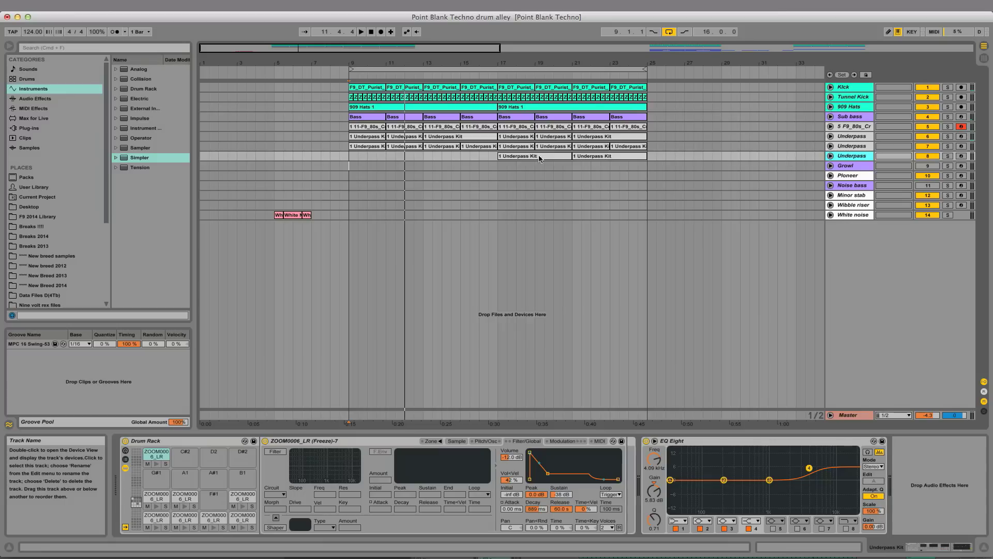
pyautogui.press('super+d')
pyautogui.moveTo(481, 167); pyautogui.dragTo(768, 176)
pyautogui.press('Delete')
pyautogui.click(478, 166)
pyautogui.moveTo(478, 167); pyautogui.dragTo(797, 176)
pyautogui.click(963, 167)
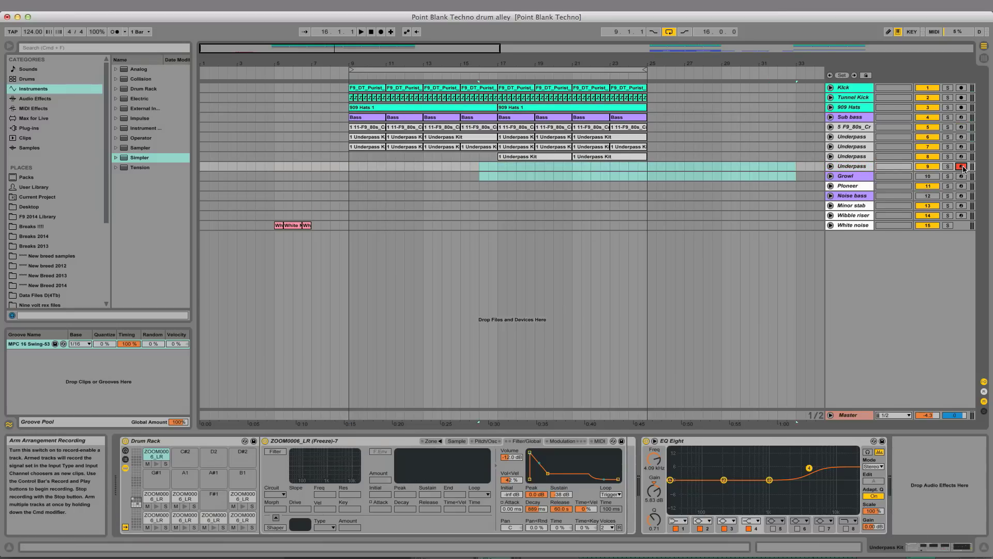
# - Set the duplicated Underpass track's volume to -10.7 dB and place the insert marker at bar 15
pyautogui.click(831, 166)
pyautogui.click(928, 176)
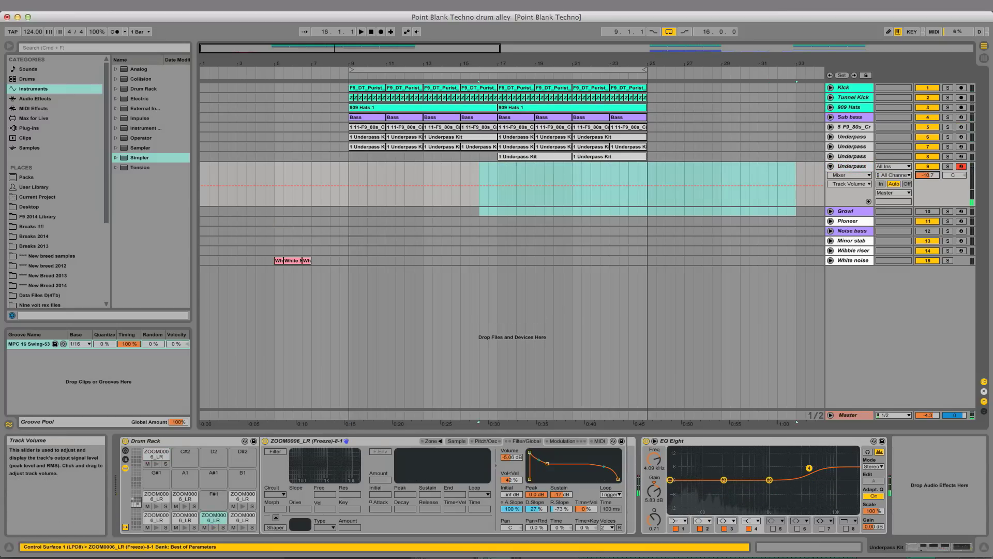
pyautogui.click(461, 174)
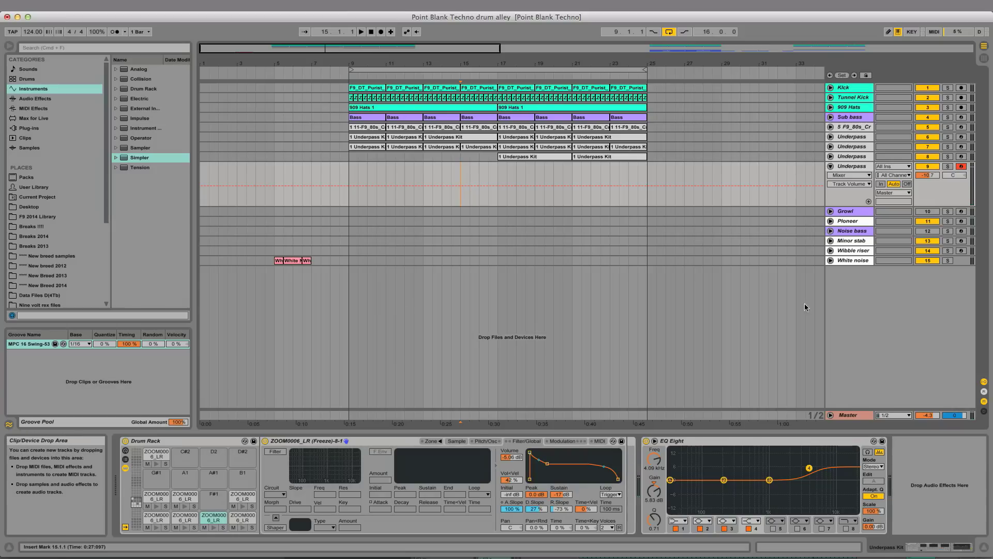
# - Set the D1 pad's sampler to a pitch spread of 14% and a transposition of -1 st
pyautogui.doubleClick(217, 519)
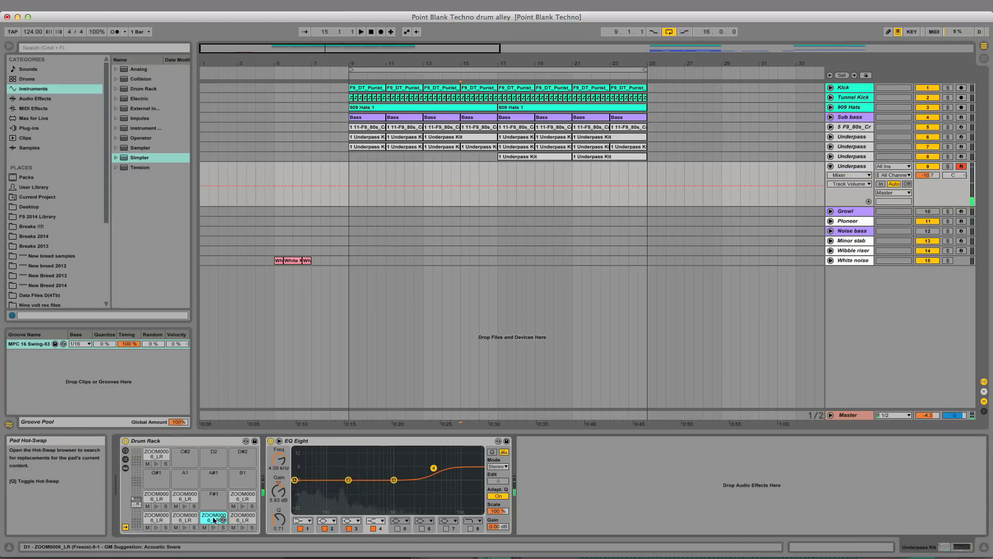
pyautogui.doubleClick(218, 520)
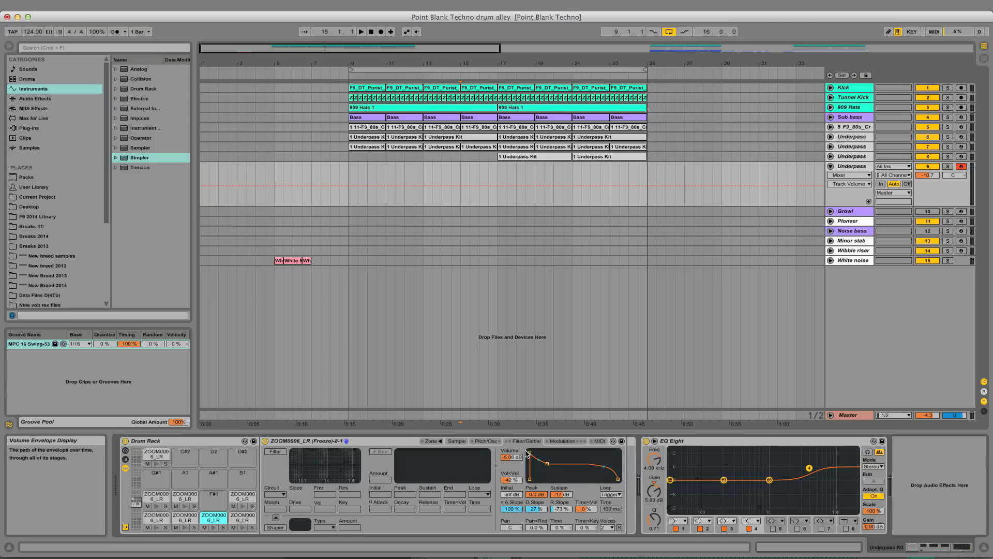
pyautogui.click(486, 441)
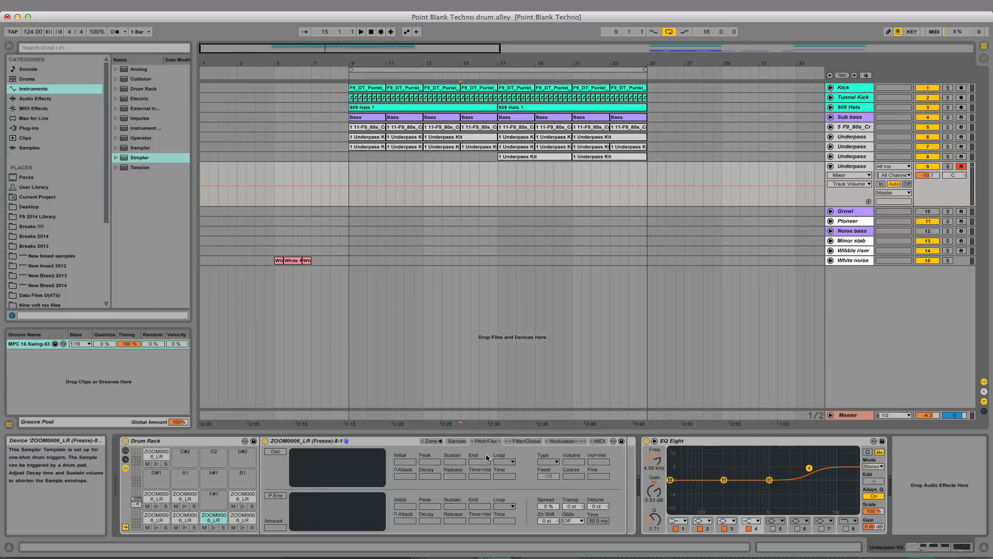
pyautogui.moveTo(551, 509); pyautogui.dragTo(571, 502)
pyautogui.click(571, 507)
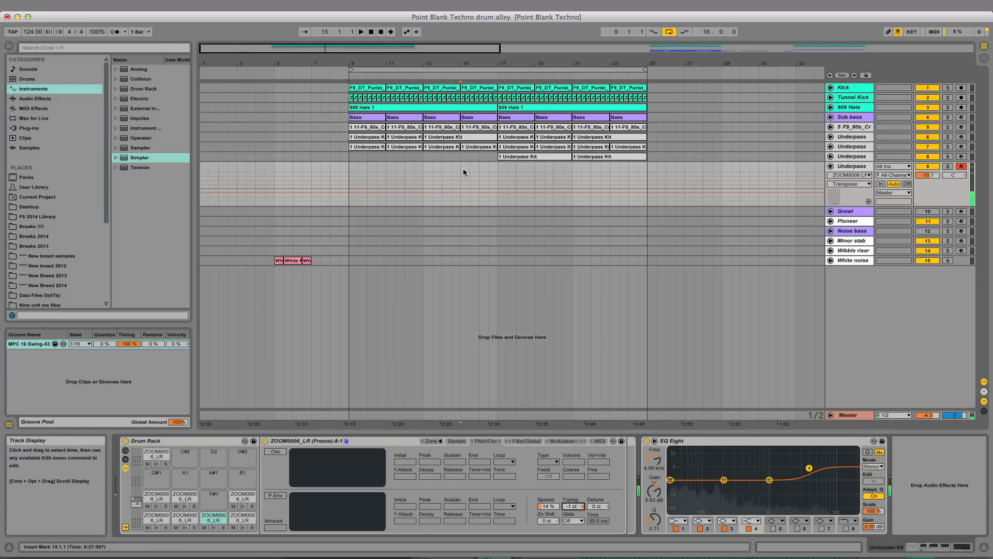
# - Play from bar 15 and record a short D1 pad fill on Underpass track 9 up to bar 17
pyautogui.press('space')
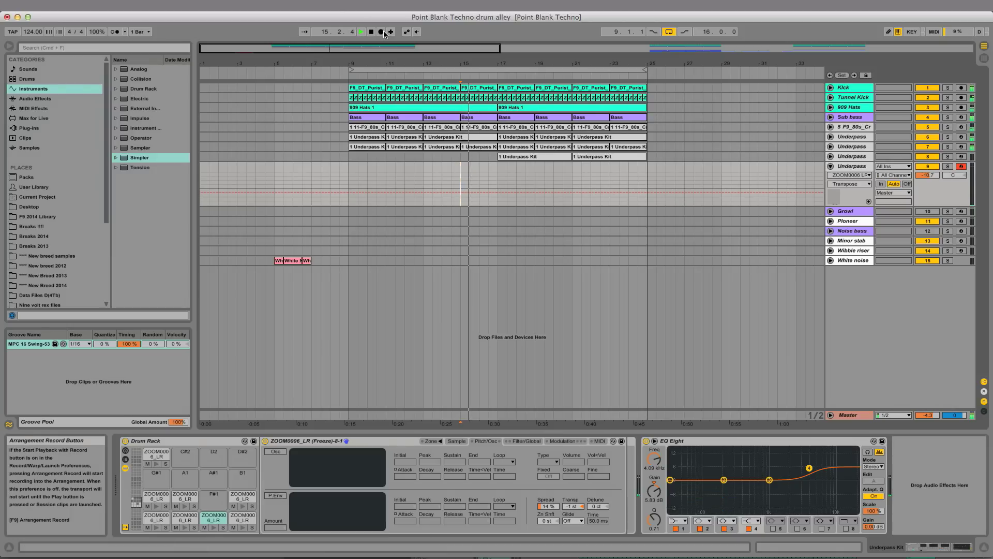
pyautogui.click(382, 32)
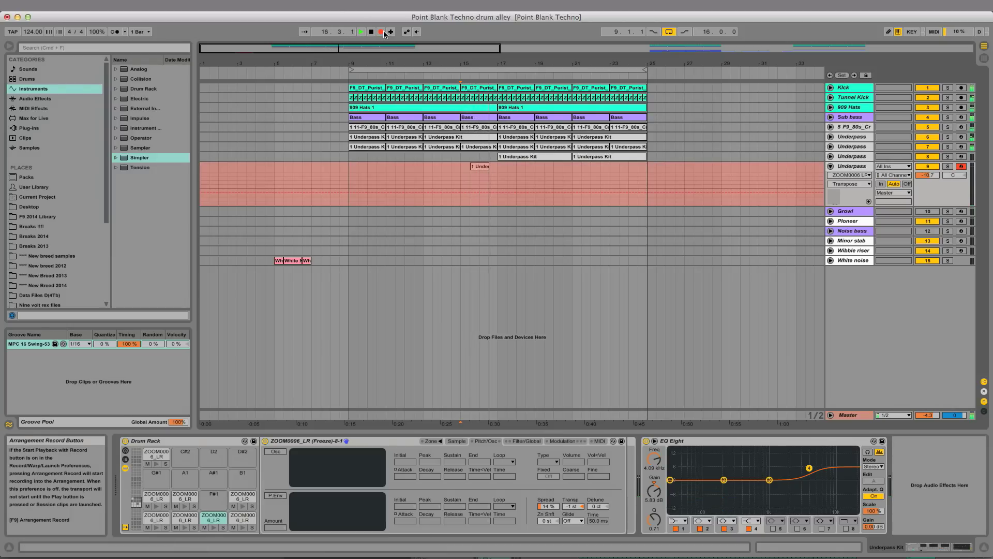
pyautogui.press('space')
pyautogui.press('space')
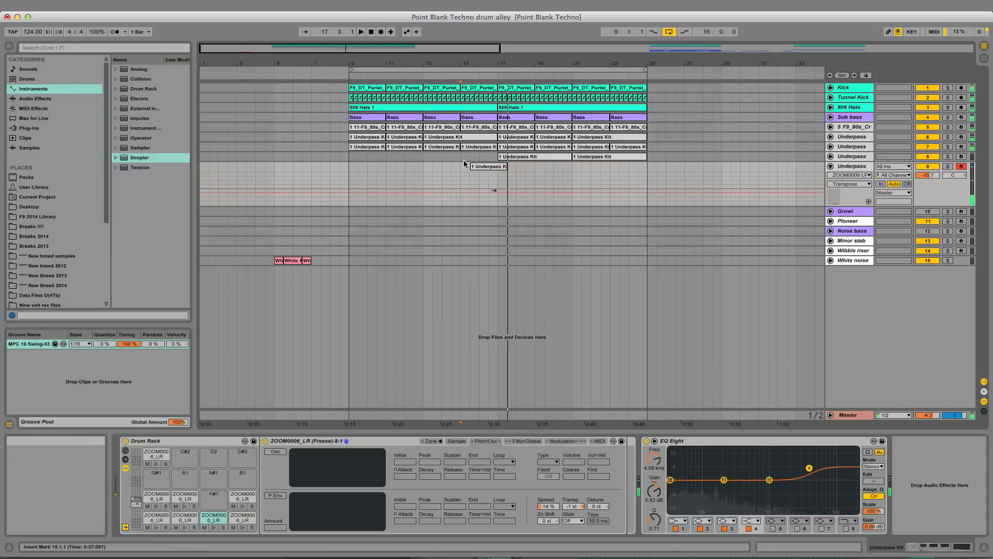
# - Quantize all the notes in the recorded Underpass fill clip
pyautogui.doubleClick(489, 166)
pyautogui.press('super+a')
pyautogui.rightClick(797, 432)
pyautogui.click(808, 449)
pyautogui.click(687, 434)
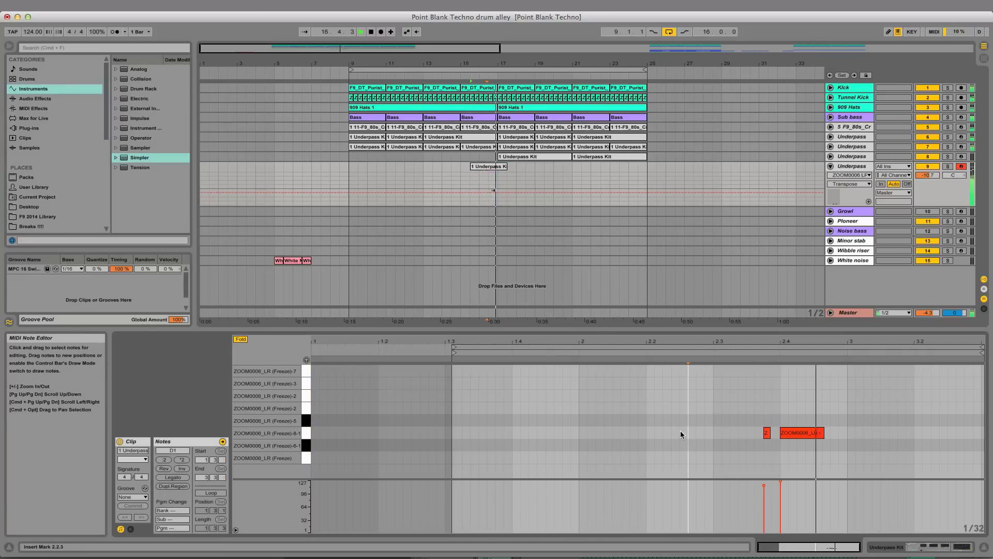
# - Apply a groove to the fill clip and swap it for MPC 16 Swing-55
pyautogui.click(133, 497)
pyautogui.click(134, 511)
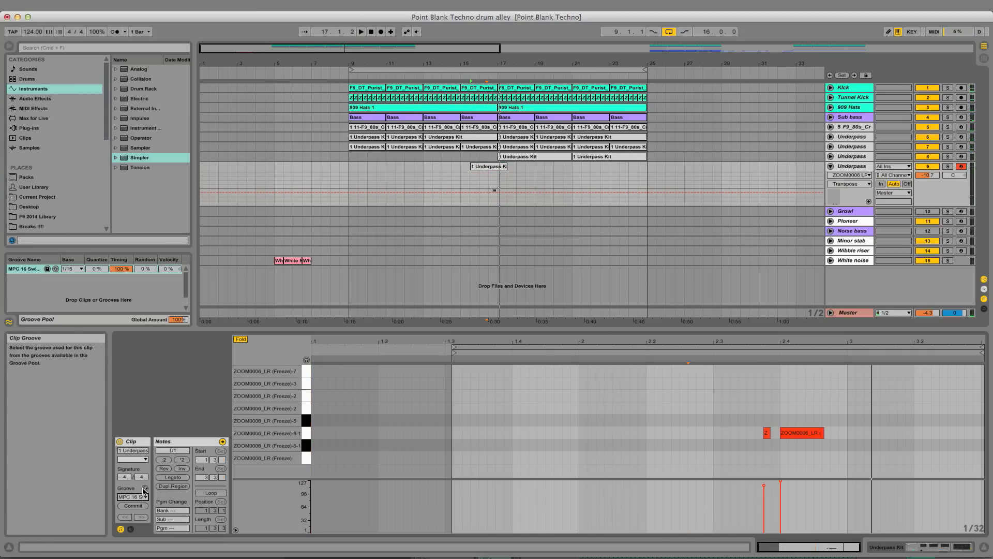
pyautogui.click(145, 489)
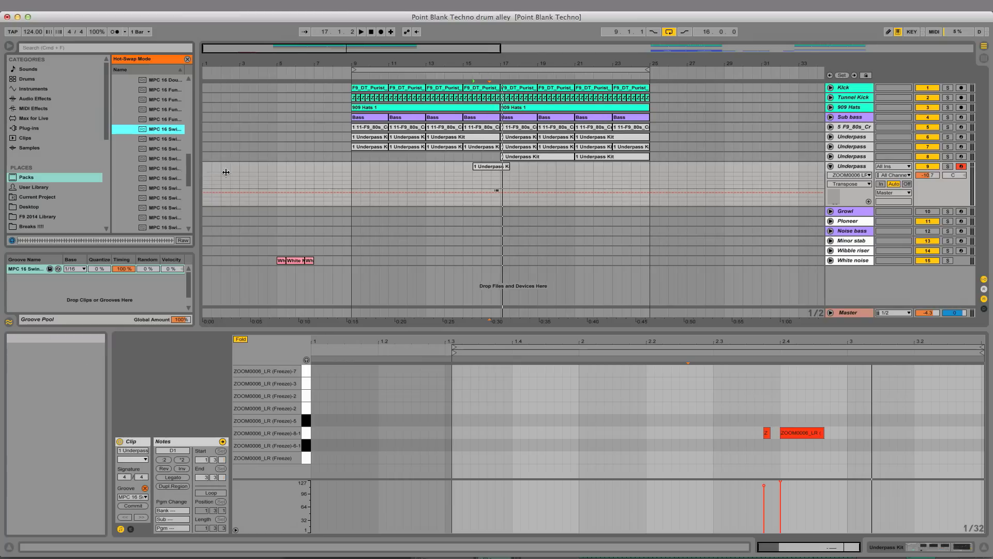
pyautogui.moveTo(196, 173); pyautogui.dragTo(283, 170)
pyautogui.click(176, 148)
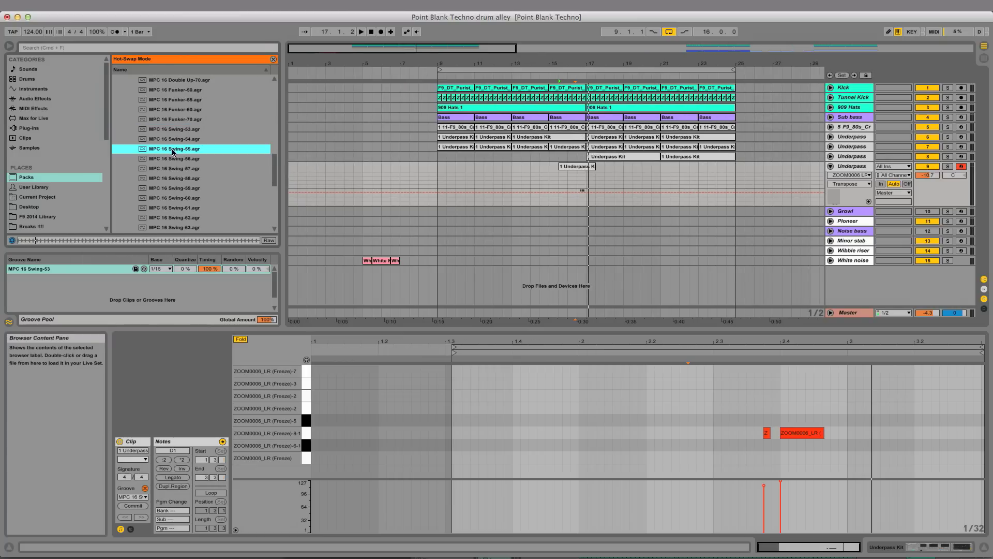
pyautogui.doubleClick(166, 151)
# - Trim the Underpass fill clip to one bar, from 16.3.1 to 17.3.1
pyautogui.moveTo(576, 173); pyautogui.dragTo(604, 167)
pyautogui.press('Delete')
pyautogui.moveTo(650, 173); pyautogui.dragTo(598, 173)
pyautogui.press('Delete')
pyautogui.click(589, 169)
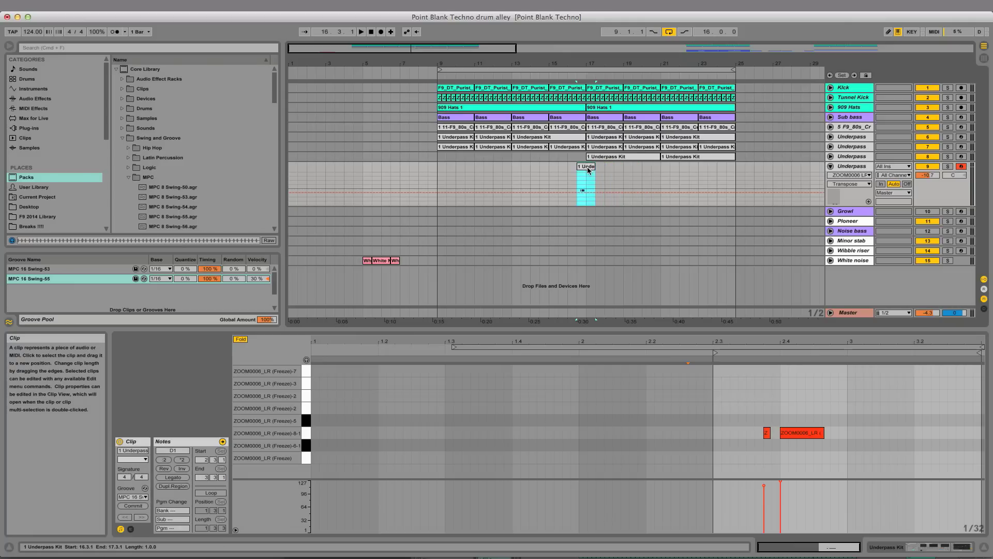
# - Copy the fill clip to 24.3.1, set the track's volume to -11.5 dB and fold the track
pyautogui.moveTo(437, 49); pyautogui.dragTo(438, 63)
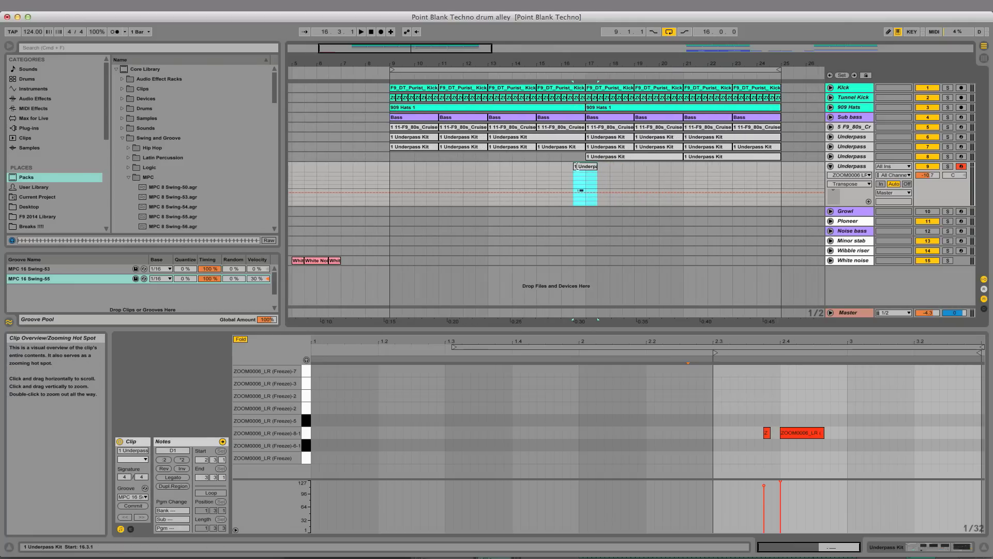
pyautogui.moveTo(583, 169); pyautogui.dragTo(782, 182)
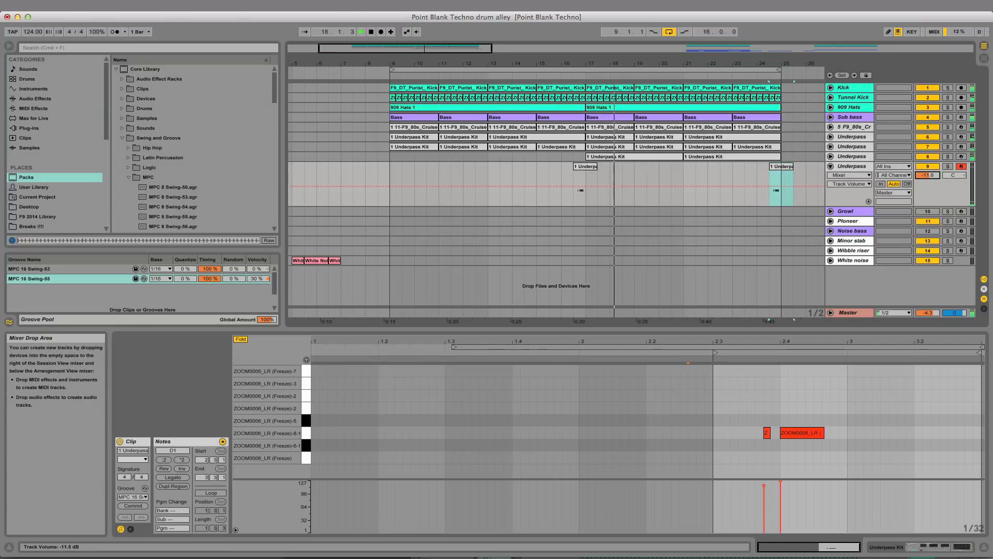
pyautogui.click(832, 167)
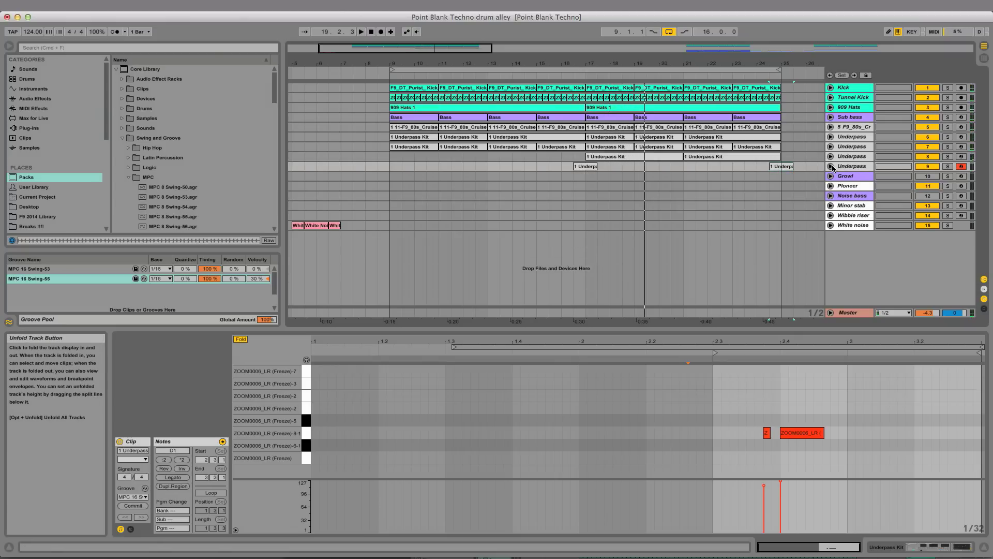
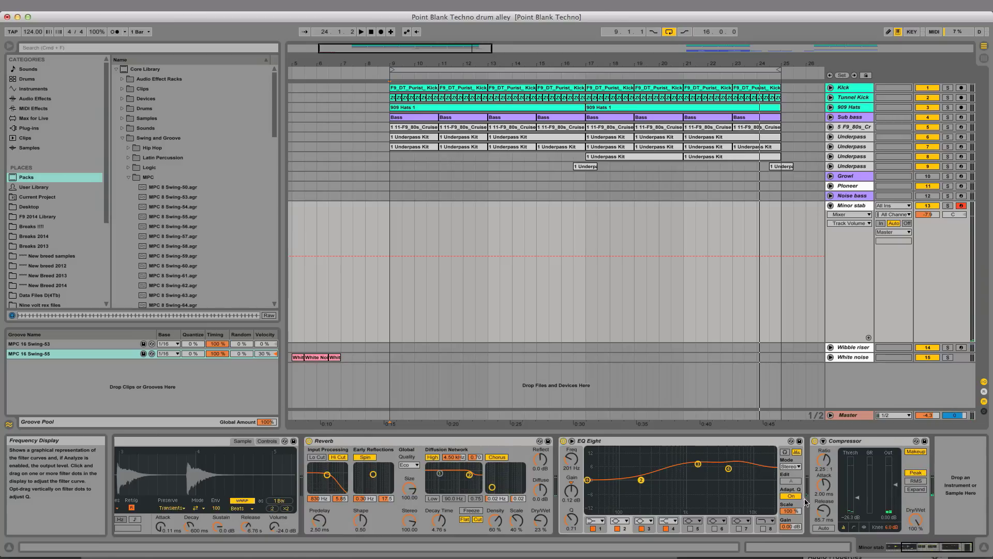
# - Record a stab note from bar 9 onto the Minor stab track
pyautogui.moveTo(389, 212); pyautogui.dragTo(778, 213)
pyautogui.click(381, 32)
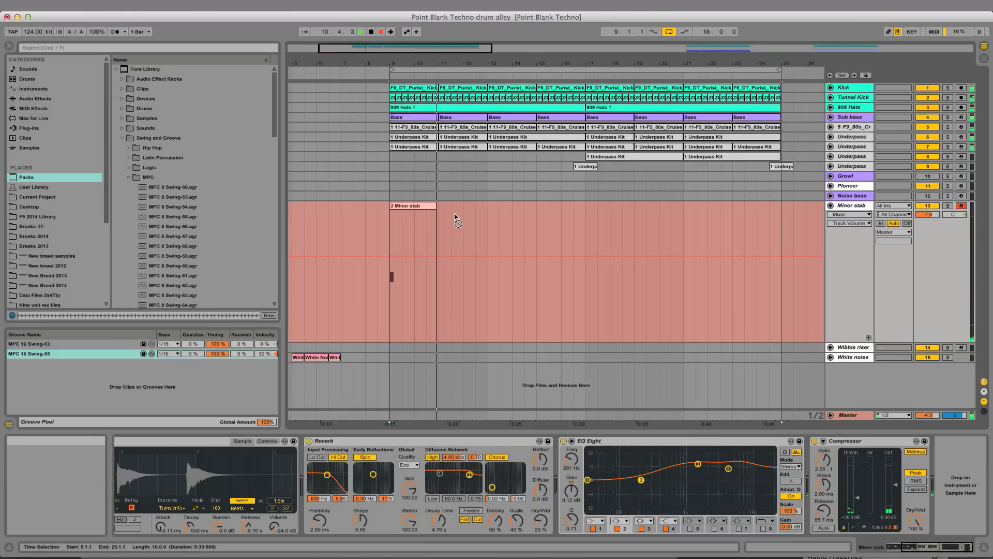
pyautogui.press('space')
# - Quantize the C3 note in the recorded Minor stab clip and repeat the clip every four bars up to bar 25
pyautogui.doubleClick(427, 206)
pyautogui.click(291, 372)
pyautogui.press('super+d')
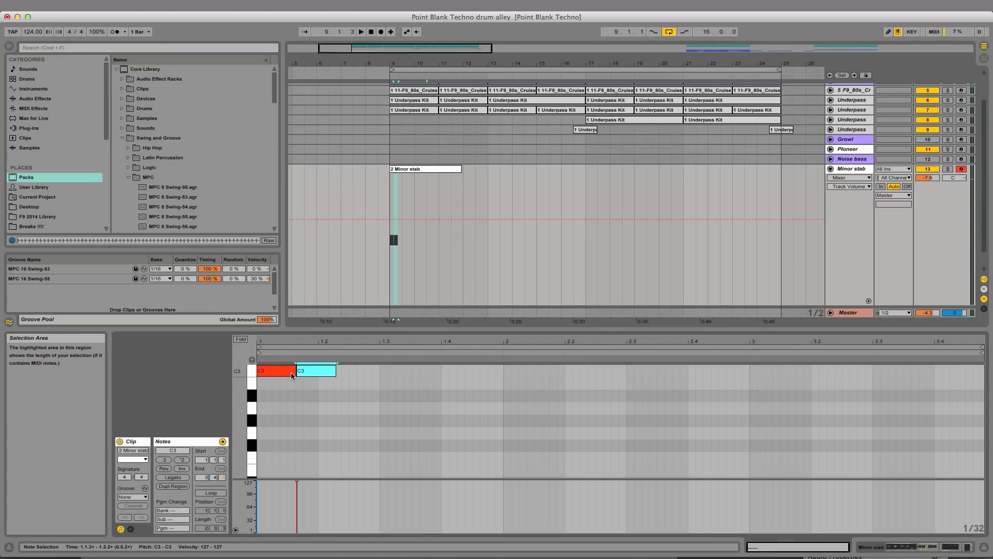
pyautogui.press('super+z')
pyautogui.rightClick(272, 370)
pyautogui.click(288, 389)
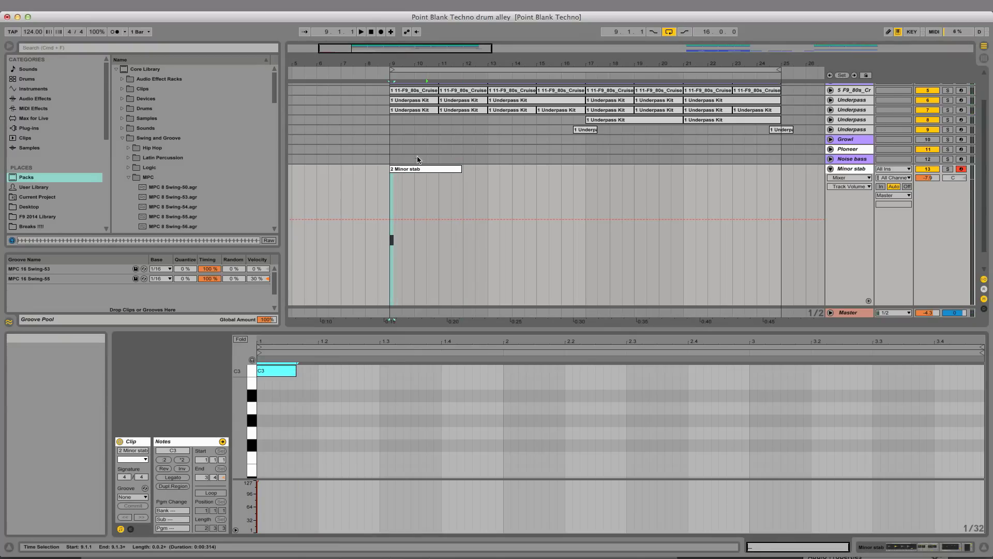
pyautogui.keyDown('shift'); pyautogui.click(486, 173); pyautogui.keyUp('shift')
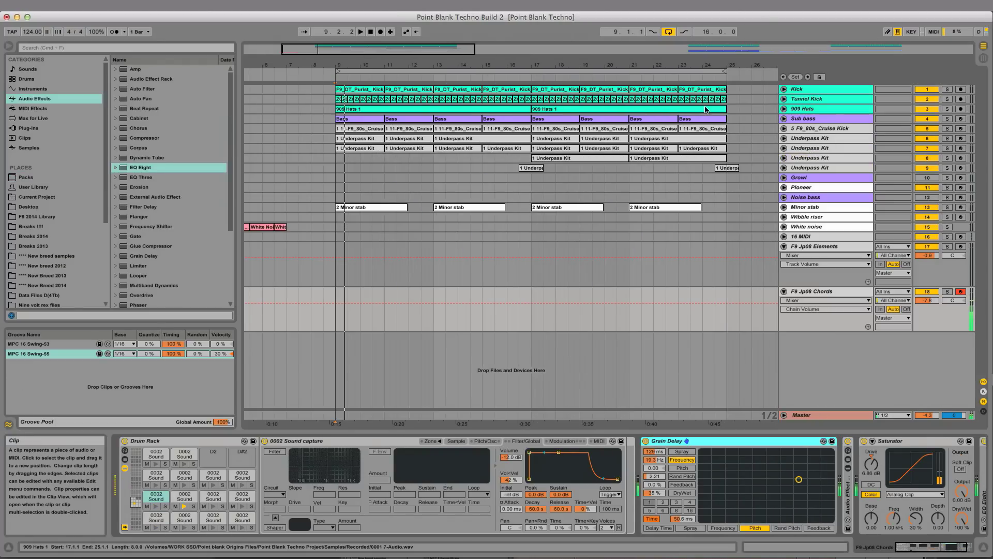
# - Unfold the Audio Effect Rack on the F9 Jp08 Chords track, set its first chain to -1.8 dB and audition the chains in solo
pyautogui.click(181, 498)
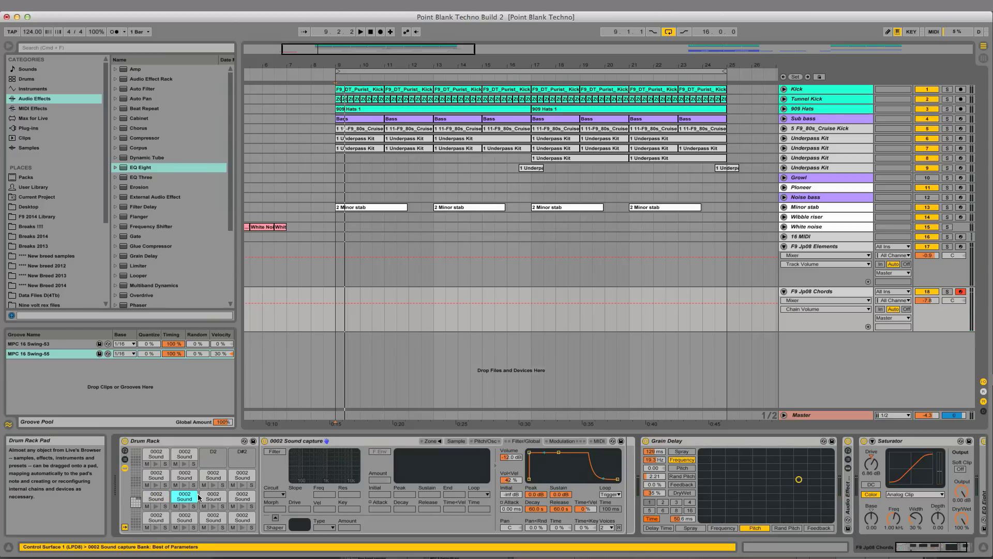
pyautogui.click(697, 442)
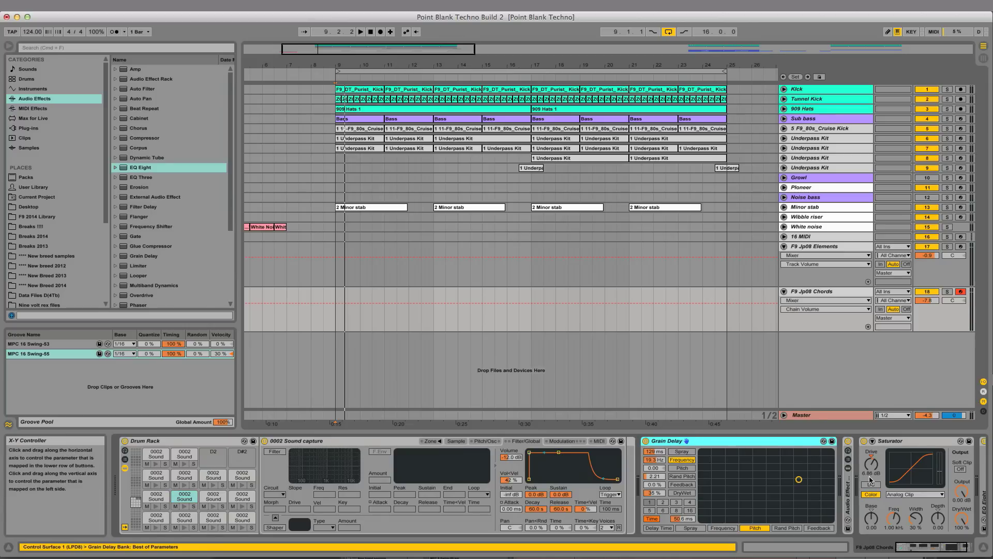
pyautogui.doubleClick(848, 496)
pyautogui.click(760, 467)
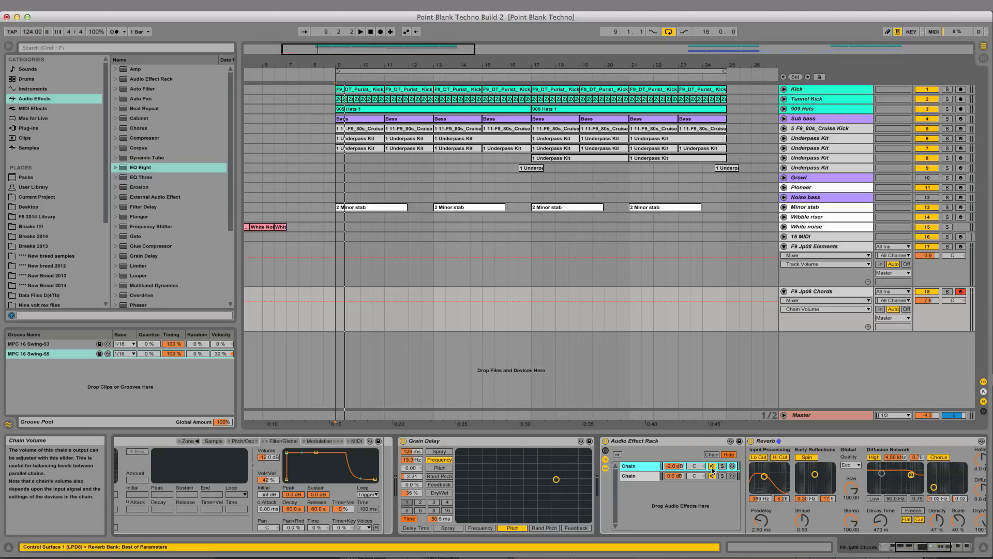
pyautogui.moveTo(675, 467); pyautogui.dragTo(674, 465)
pyautogui.hscroll(10, 737, 464)
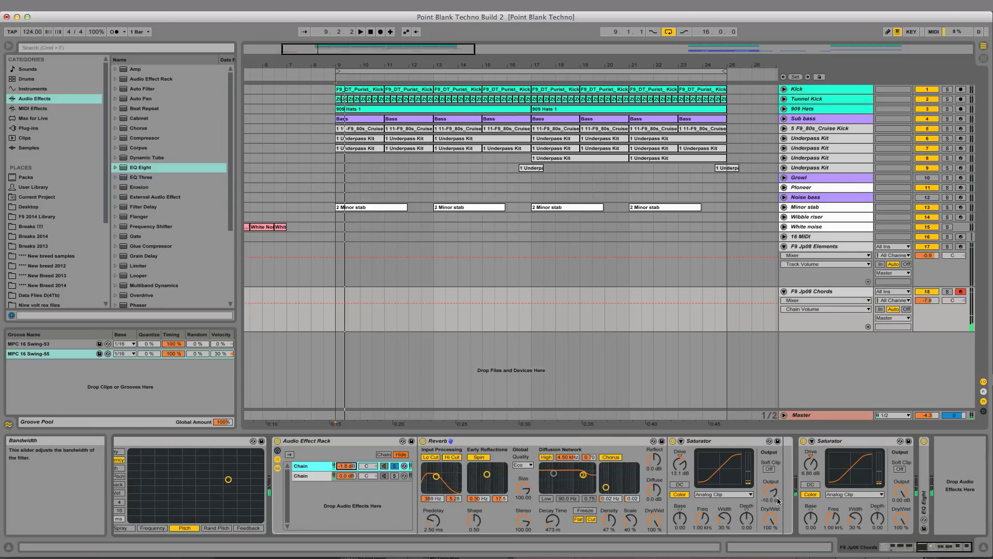
pyautogui.click(394, 475)
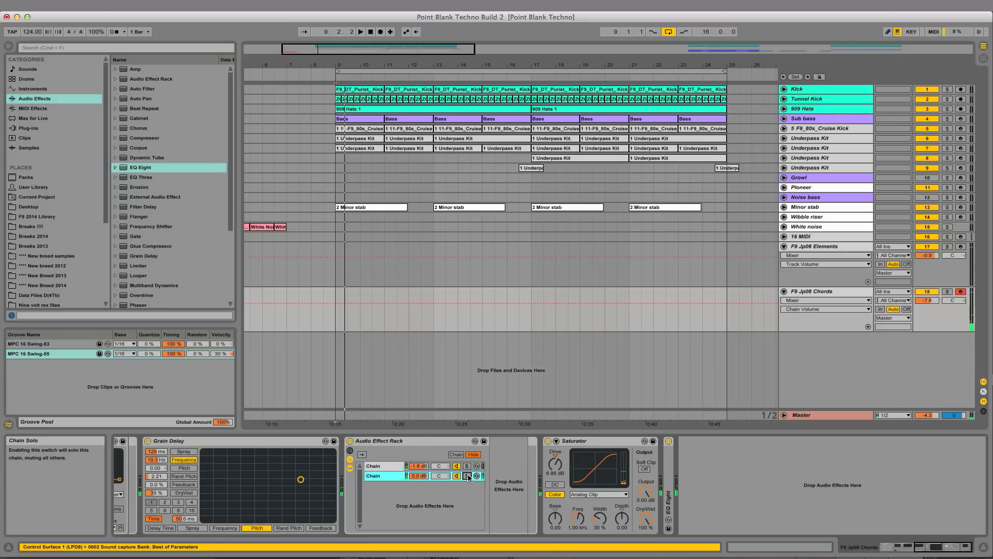
# - Record a clip on the F9 Jp08 Chords track from bar 9 and trim its end to bar 17
pyautogui.moveTo(337, 294); pyautogui.dragTo(726, 297)
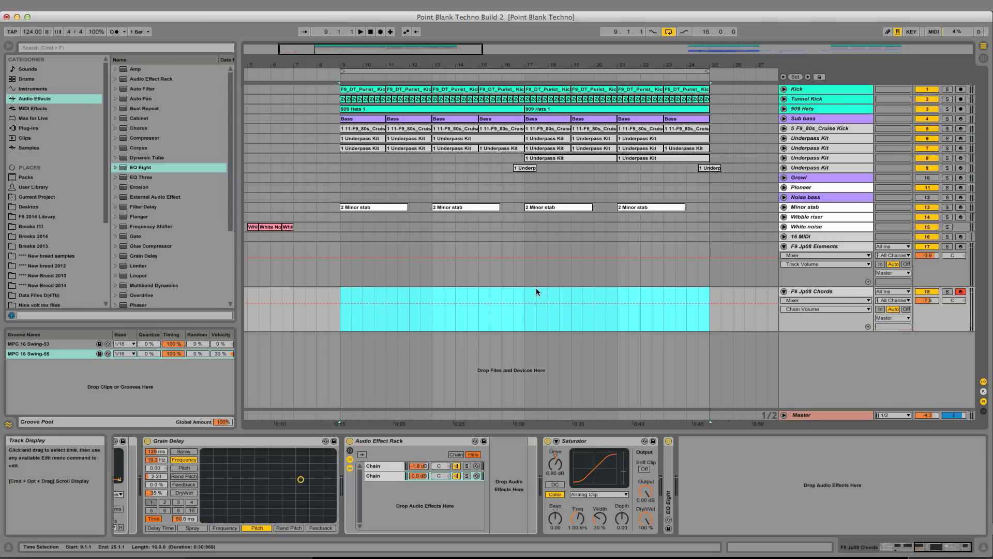
pyautogui.click(380, 32)
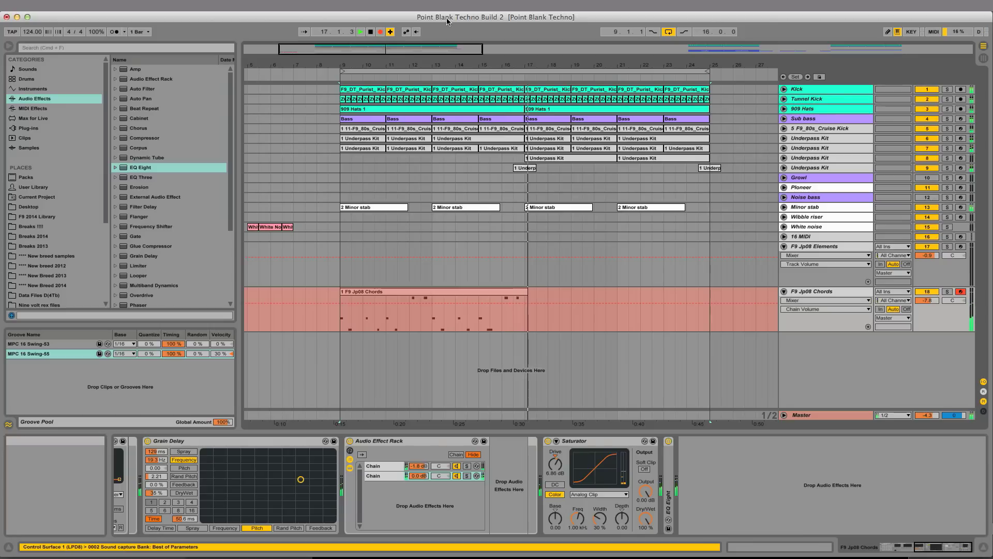
pyautogui.press('space')
pyautogui.click(488, 291)
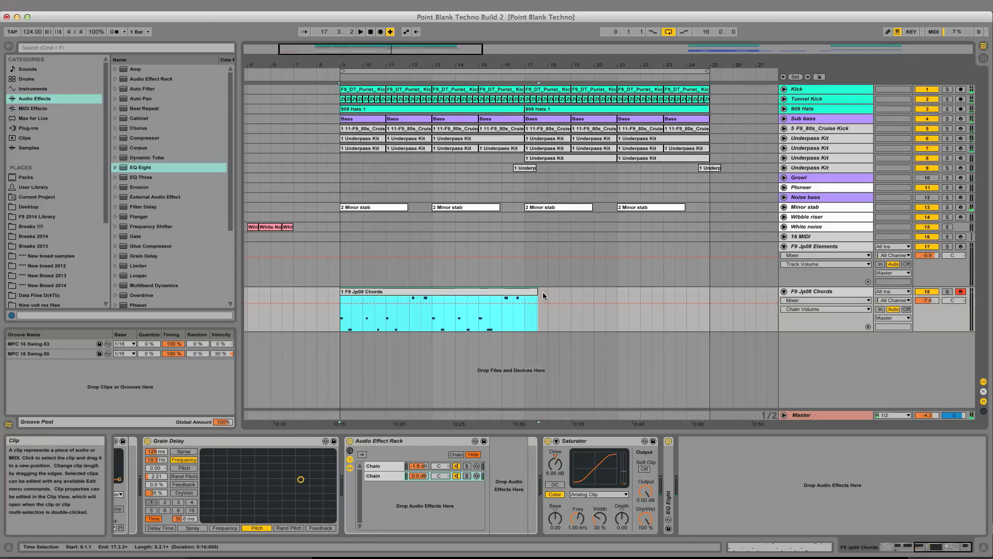
pyautogui.moveTo(538, 293); pyautogui.dragTo(524, 293)
# - Quantize all the notes in the F9 Jp08 Chords clip and apply the MPC 16 Swing-55 groove
pyautogui.doubleClick(490, 292)
pyautogui.press('super+a')
pyautogui.rightClick(590, 385)
pyautogui.click(604, 402)
pyautogui.click(131, 497)
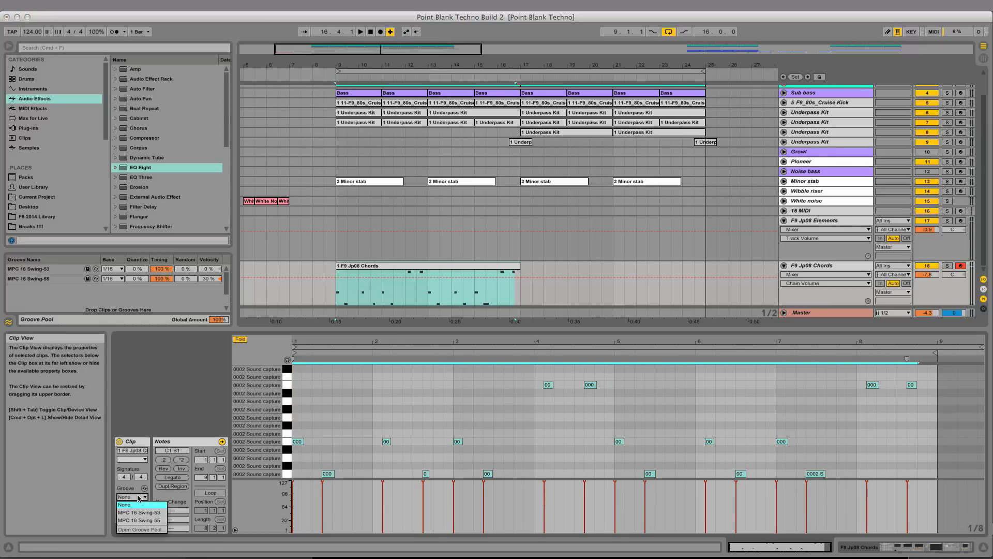
pyautogui.click(136, 519)
# - Duplicate the F9 Jp08 Chords clip to bar 17 and fold the F9 Jp08 Chords and F9 Jp08 Elements tracks
pyautogui.click(470, 265)
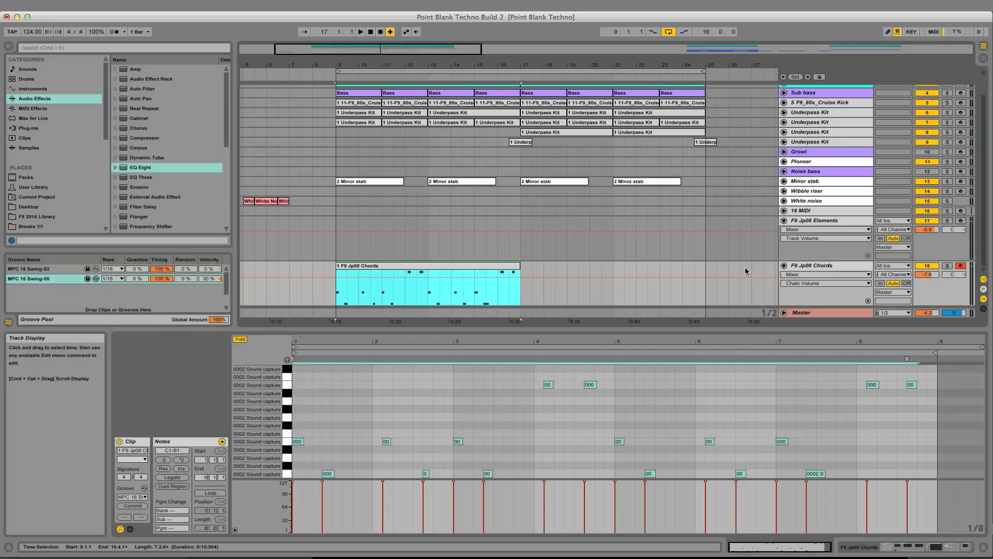
pyautogui.press('super+d')
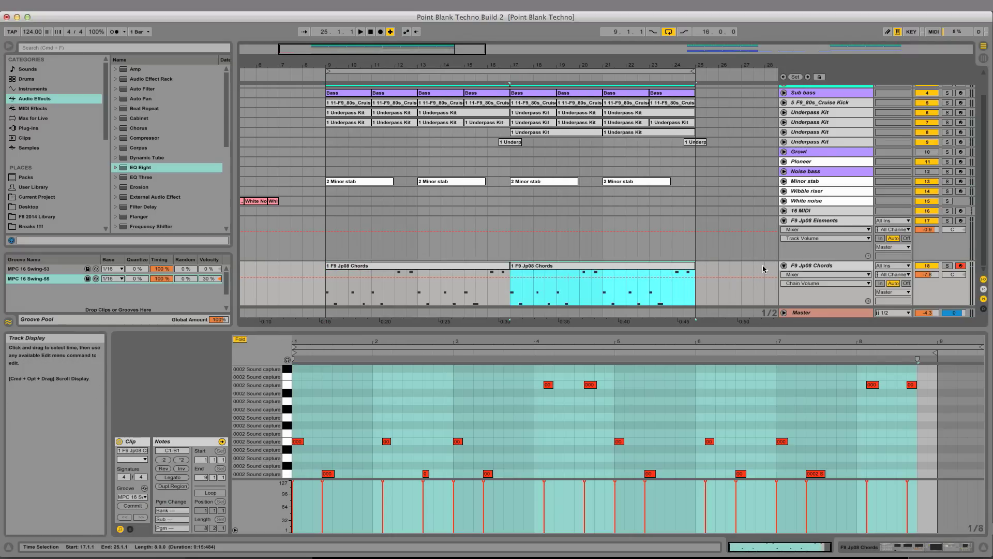
pyautogui.click(784, 266)
pyautogui.click(785, 247)
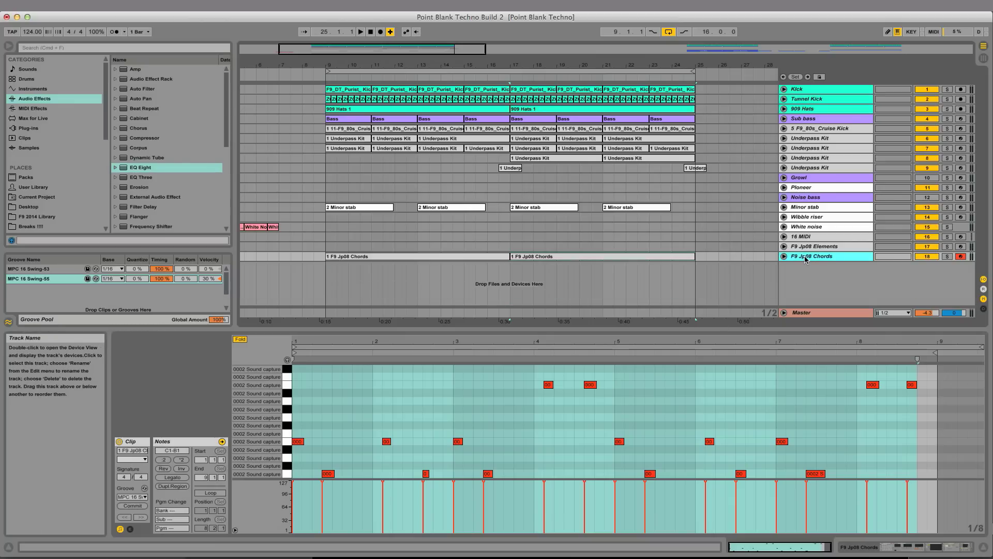
# - Duplicate the F9 Jp08 Chords track, delete the clips on the copy and arm it for recording
pyautogui.press('super+d')
pyautogui.moveTo(312, 268); pyautogui.dragTo(717, 269)
pyautogui.press('Delete')
pyautogui.click(961, 267)
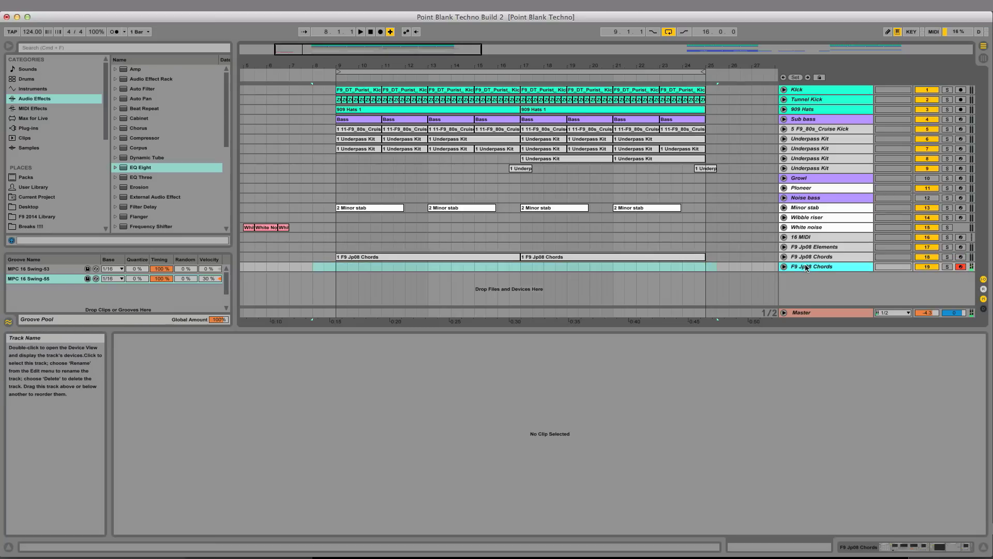
# - In the duplicated track's C2 drum pad chain, set the Saturator drive to 8 dB and unfold the EQ Eight
pyautogui.press('Tab')
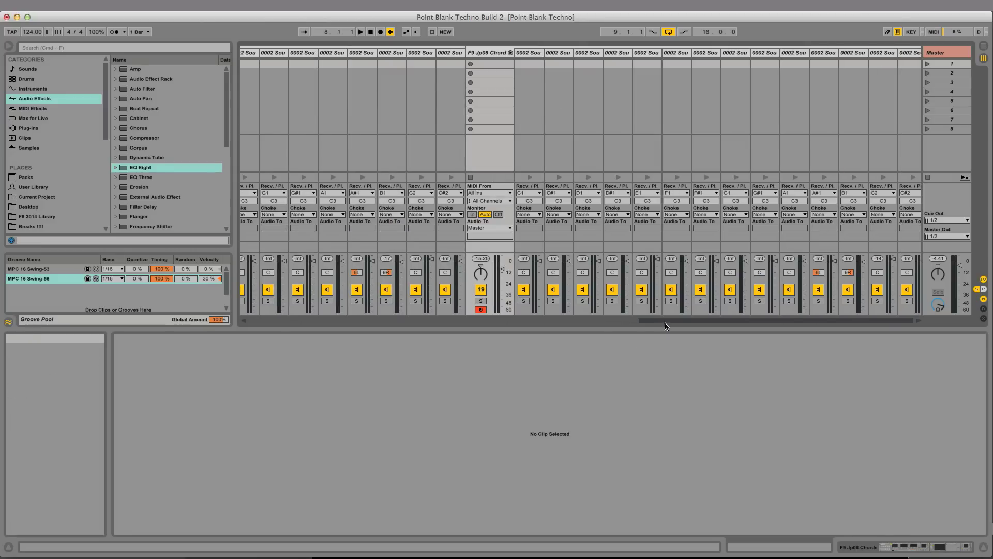
pyautogui.click(883, 52)
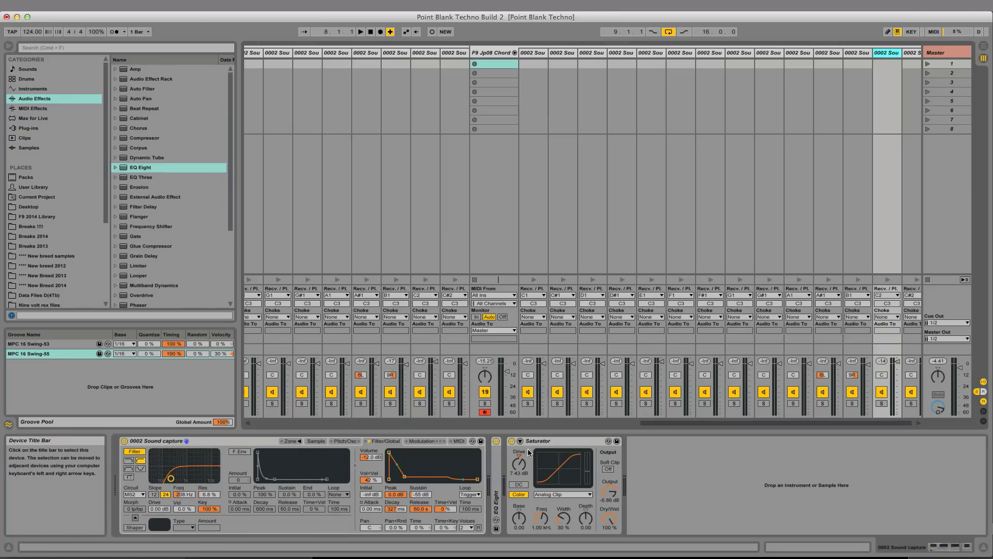
pyautogui.moveTo(518, 471); pyautogui.dragTo(518, 468)
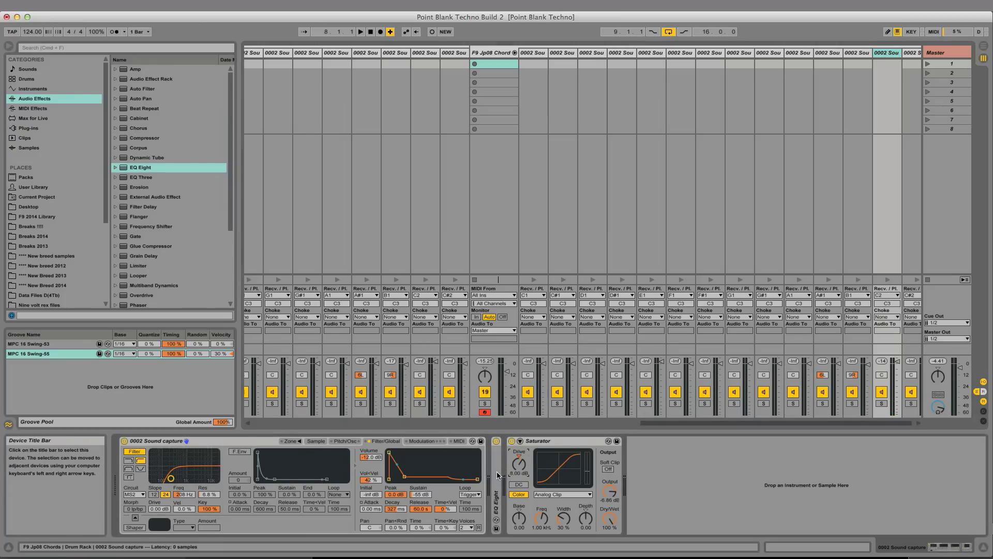
pyautogui.doubleClick(498, 475)
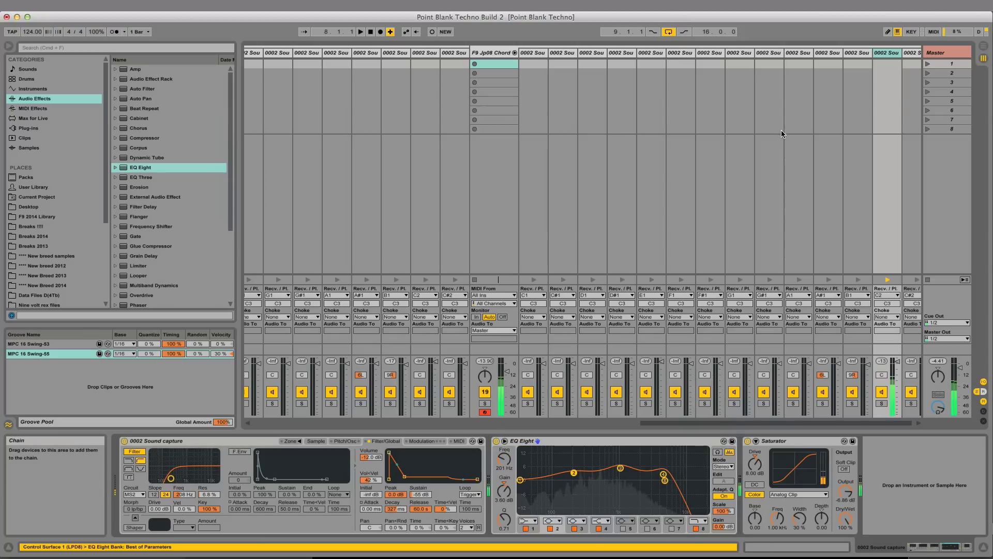
pyautogui.click(984, 46)
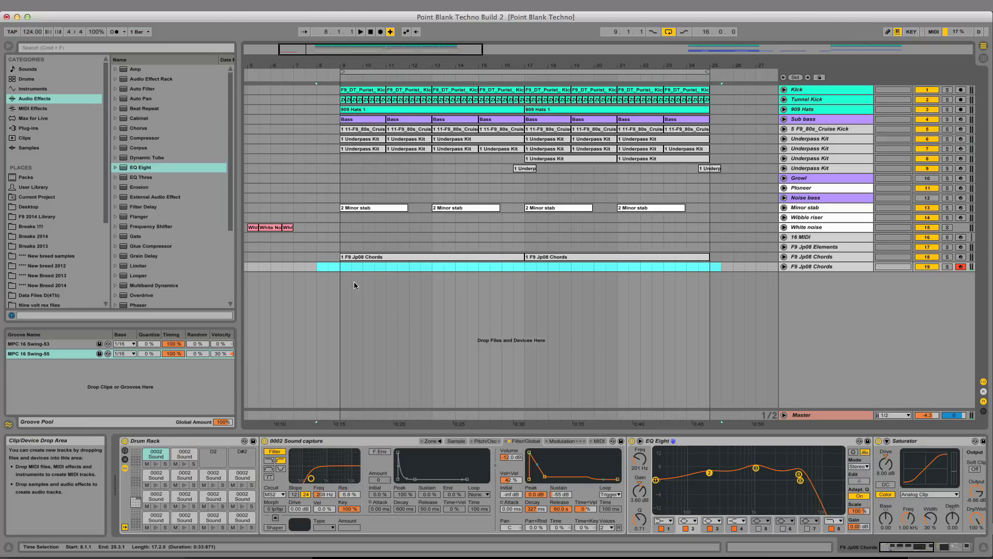
# - Record a clip on the duplicated chords track from bar 9, lower the track's volume and cut the clip off at bar 13
pyautogui.moveTo(341, 266); pyautogui.dragTo(707, 270)
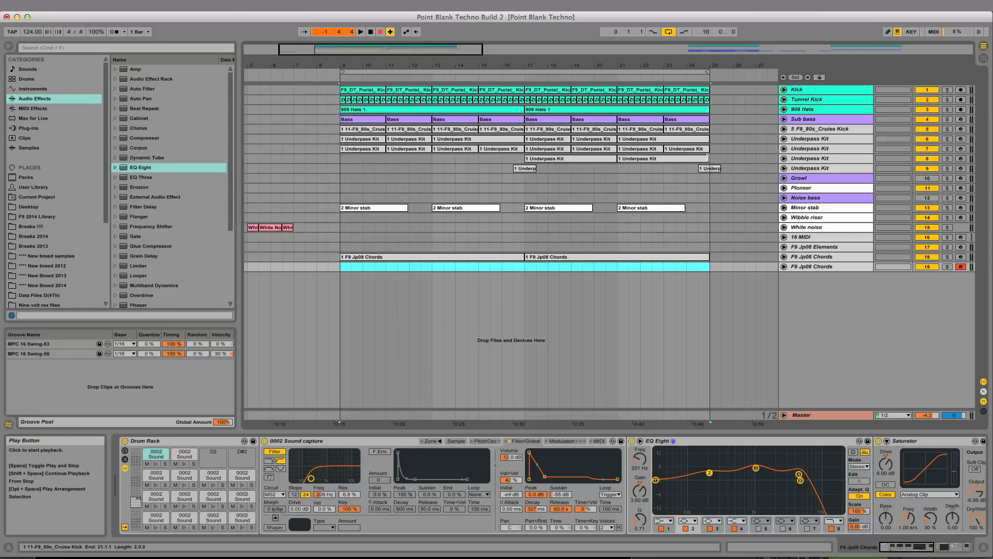
pyautogui.press('F9')
pyautogui.click(784, 267)
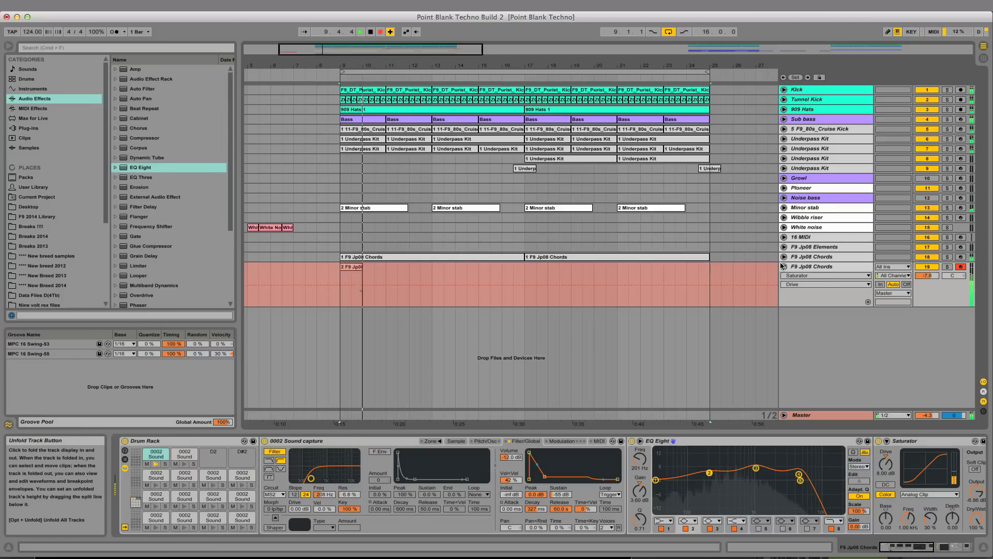
pyautogui.moveTo(927, 275); pyautogui.dragTo(927, 311)
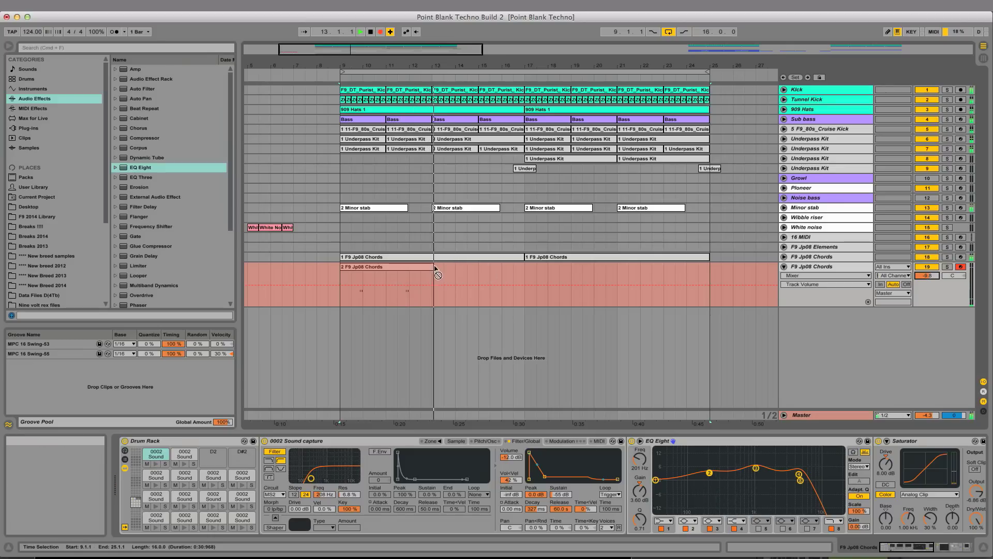
pyautogui.press('space')
pyautogui.click(436, 277)
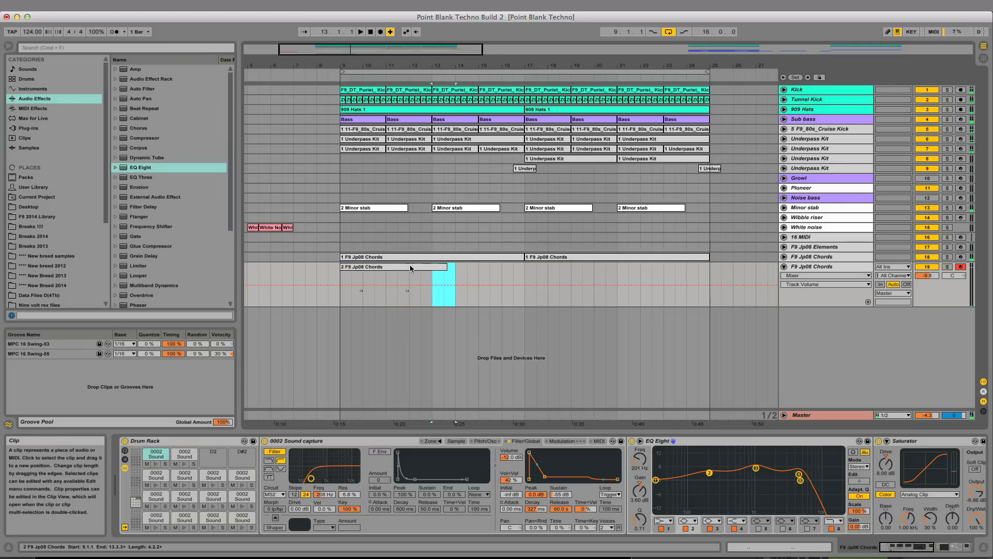
pyautogui.press('Delete')
# - Quantize all the C2 notes in the new four-bar F9 Jp08 Chords clip
pyautogui.doubleClick(410, 267)
pyautogui.press('super+a')
pyautogui.rightClick(731, 375)
pyautogui.click(749, 392)
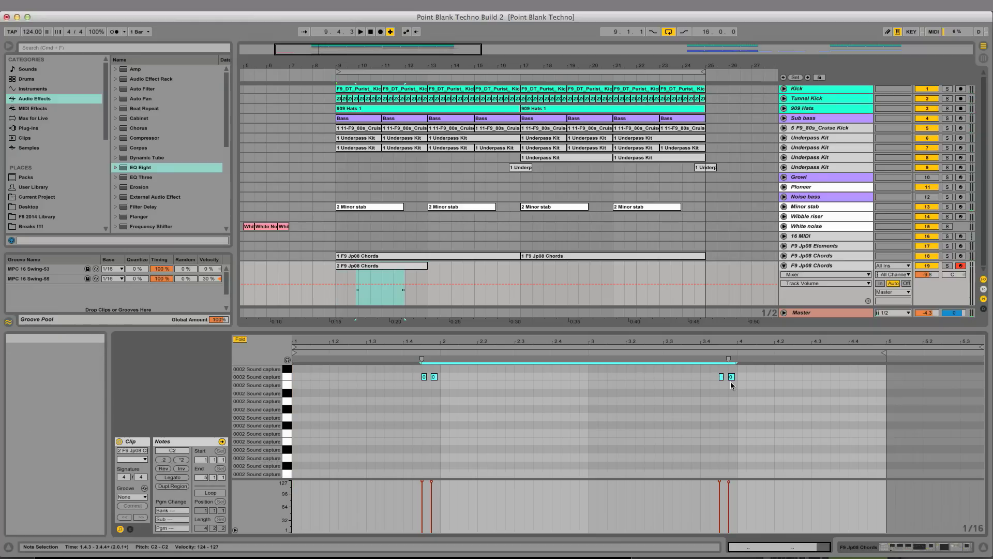
pyautogui.moveTo(350, 279); pyautogui.dragTo(358, 279)
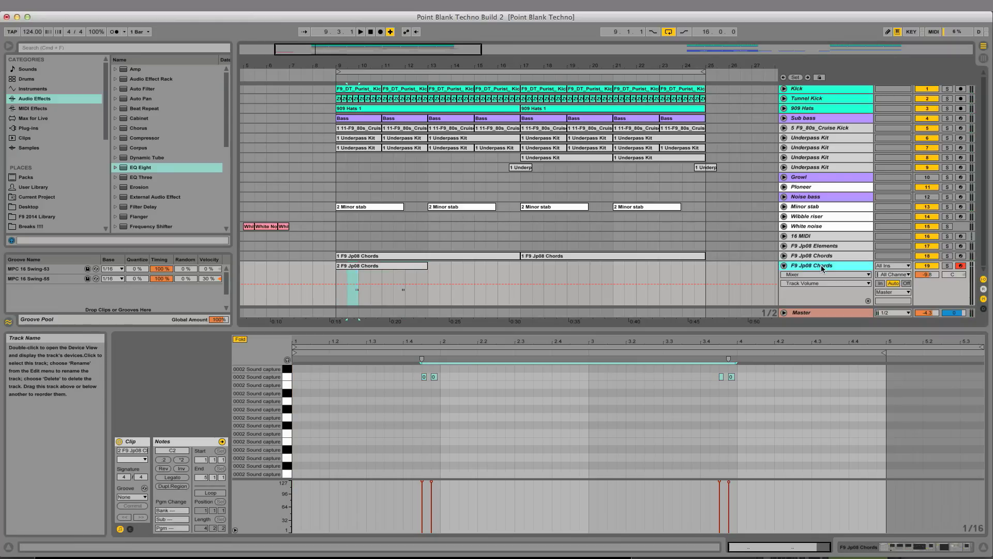
# - Show the duplicated track's device chain and fold its sampler, EQ Eight, Grain Delay and Audio Effect Rack
pyautogui.hotkey('shift', 'Tab')
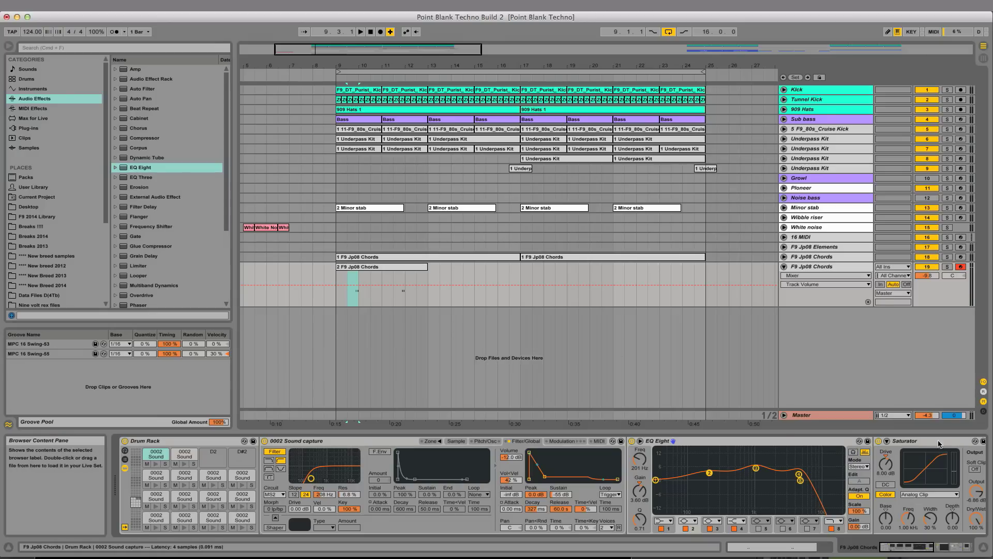
pyautogui.doubleClick(352, 443)
pyautogui.click(382, 444)
pyautogui.doubleClick(382, 444)
pyautogui.doubleClick(474, 440)
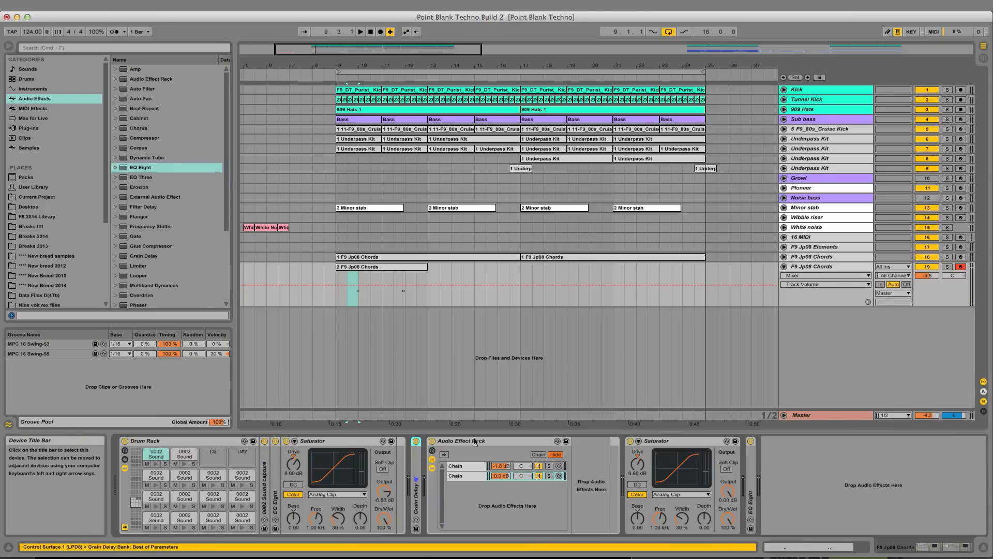
pyautogui.doubleClick(474, 441)
# - Add a Reverb at the end of the duplicated chords track's device chain and set its Dry/Wet to 32% during playback
pyautogui.scroll(-4, 166, 258)
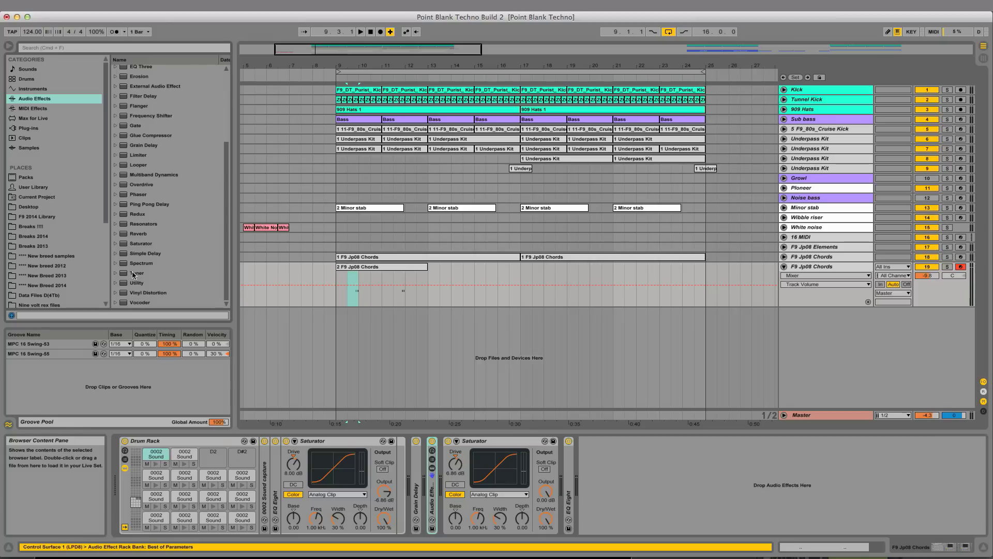
pyautogui.moveTo(137, 235); pyautogui.dragTo(752, 542)
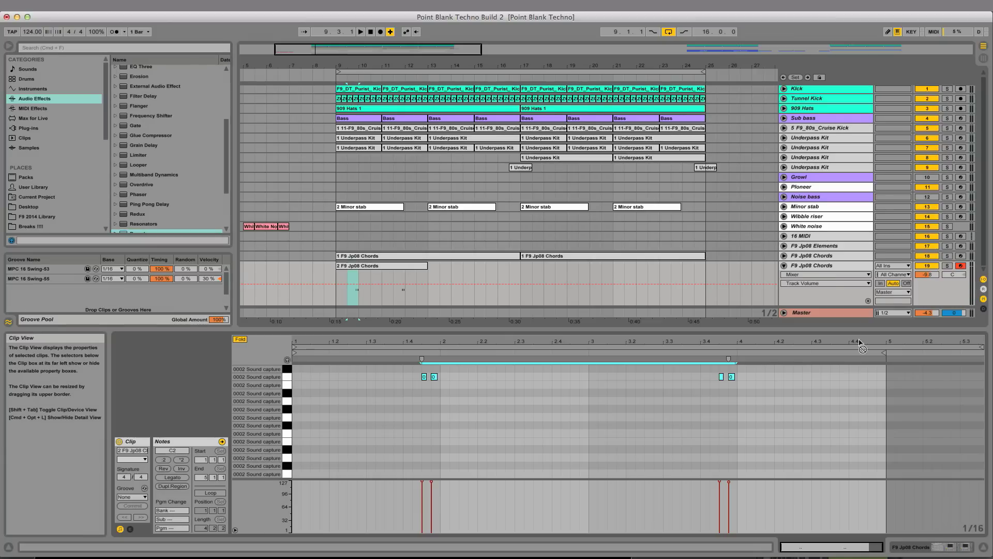
pyautogui.moveTo(812, 266); pyautogui.dragTo(813, 265)
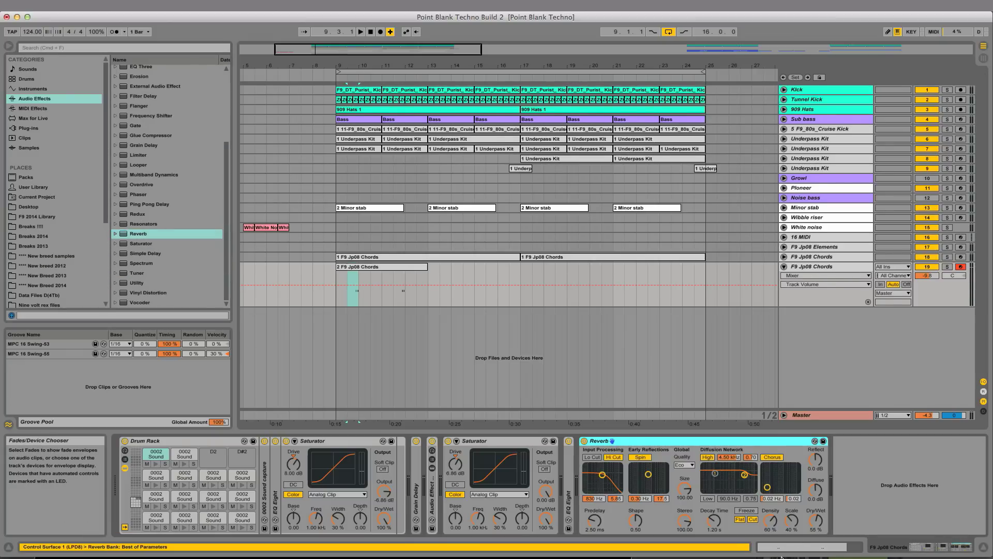
pyautogui.press('space')
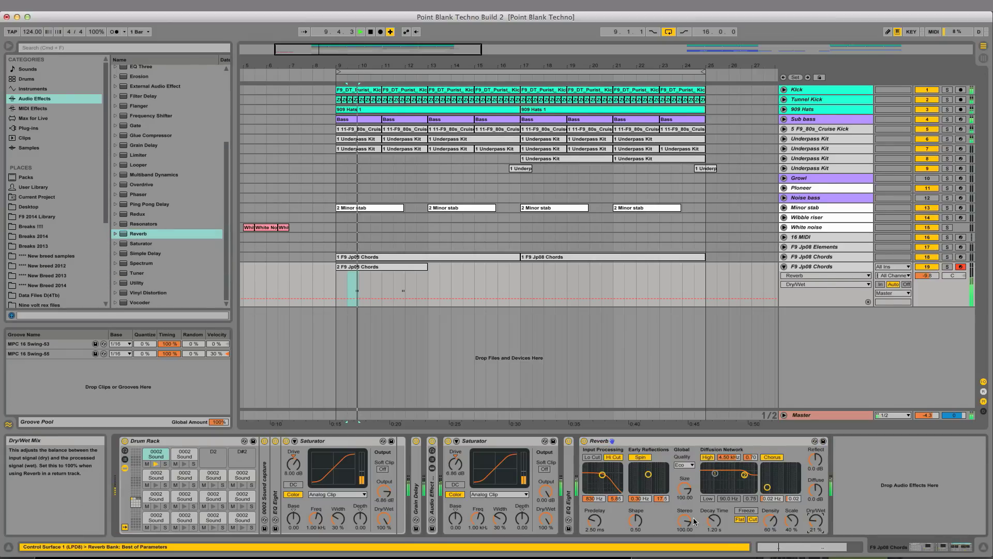
pyautogui.moveTo(812, 525); pyautogui.dragTo(813, 548)
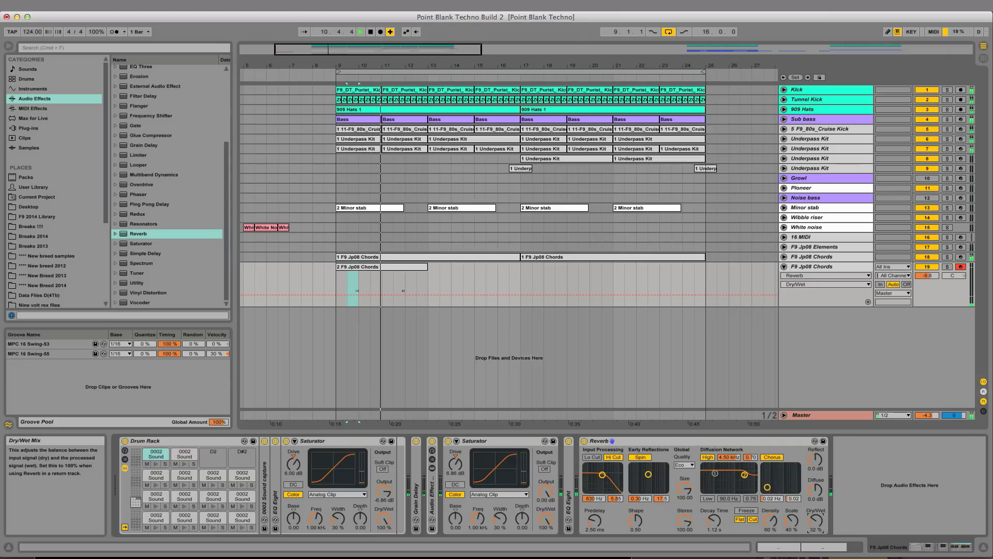
# - Adjust the first F9 Jp08 Chords track's volume and duplicate the clip on the second chords track three times to fill bars 9 to 25
pyautogui.click(784, 257)
pyautogui.moveTo(921, 268); pyautogui.dragTo(921, 270)
pyautogui.click(422, 302)
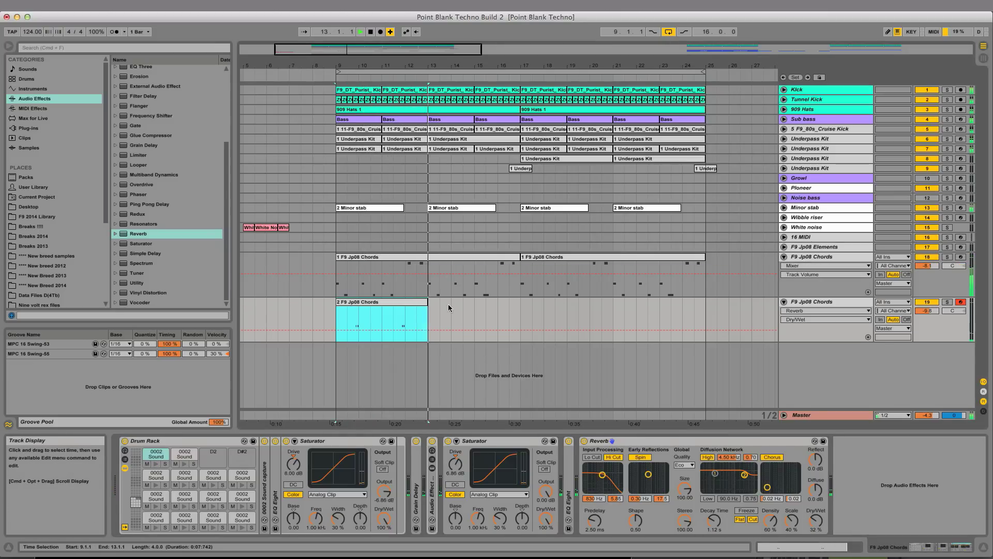
pyautogui.press('super+d')
pyautogui.press('super+d')
pyautogui.press('super+d')
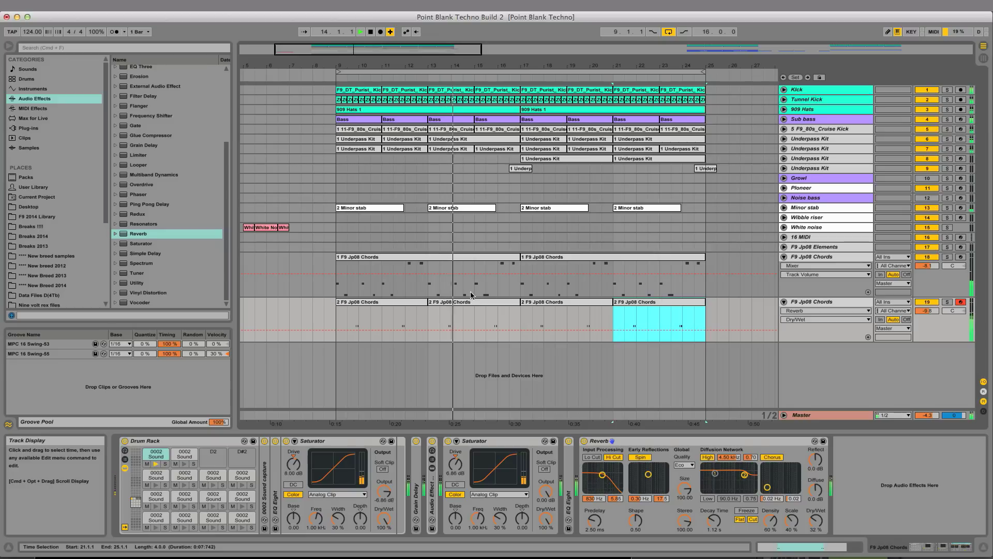
# - Set the Reverb's Dry/Wet to 37% on the second chords track, lengthen its decay time and reduce its density and scale
pyautogui.moveTo(816, 521); pyautogui.dragTo(816, 517)
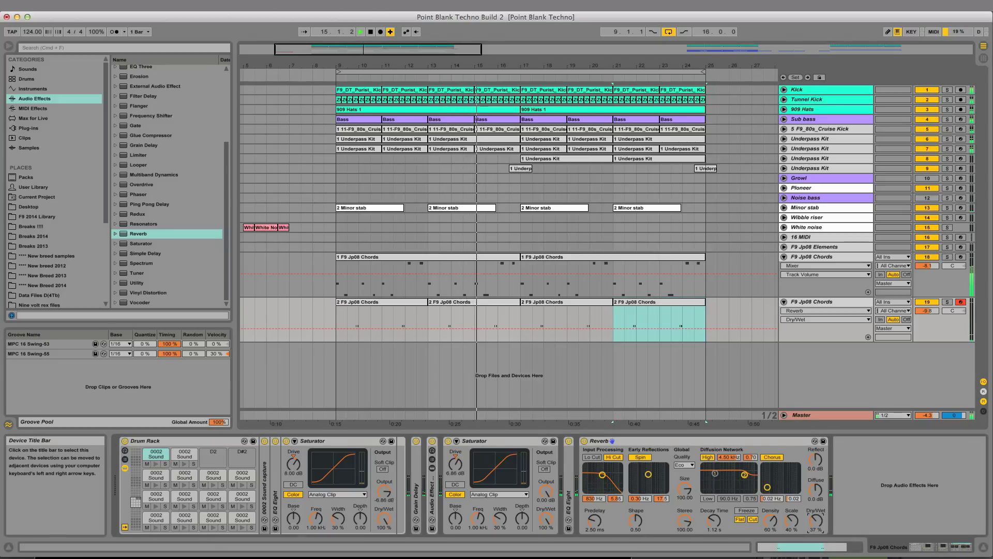
pyautogui.moveTo(715, 520); pyautogui.dragTo(794, 528)
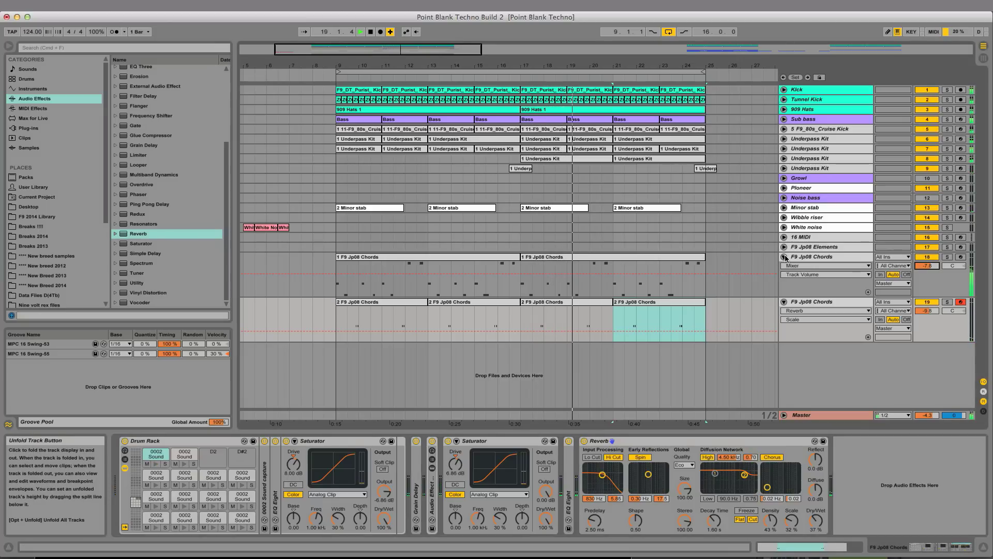
# - Record a clip on the F9 Jp08 Elements track from bar 9 and trim it to end at bar 13
pyautogui.click(784, 160)
pyautogui.click(785, 284)
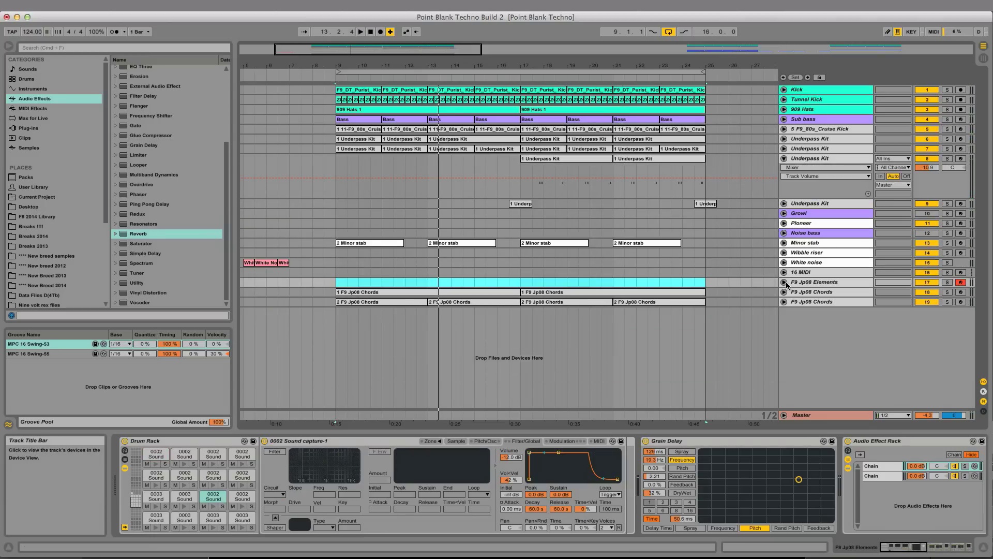
pyautogui.click(784, 282)
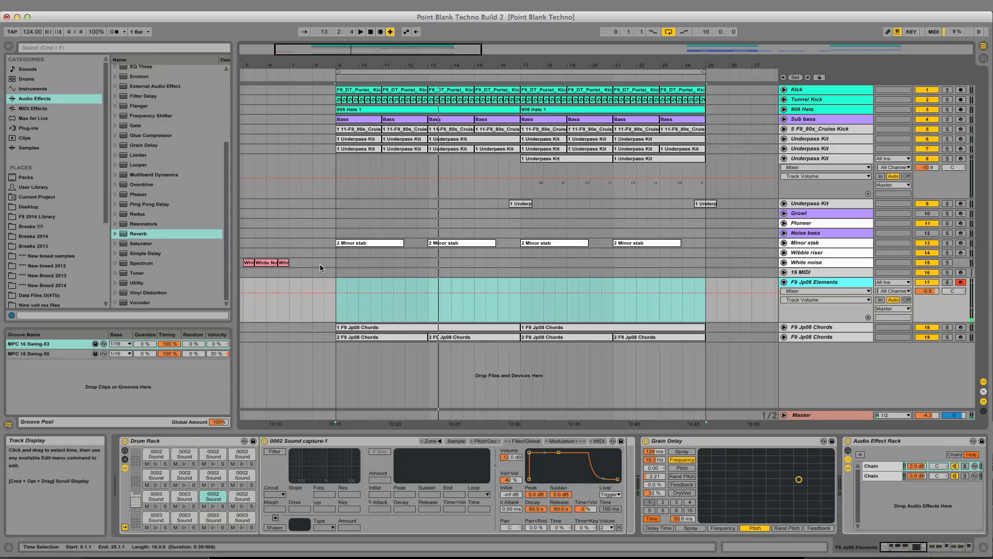
pyautogui.click(361, 33)
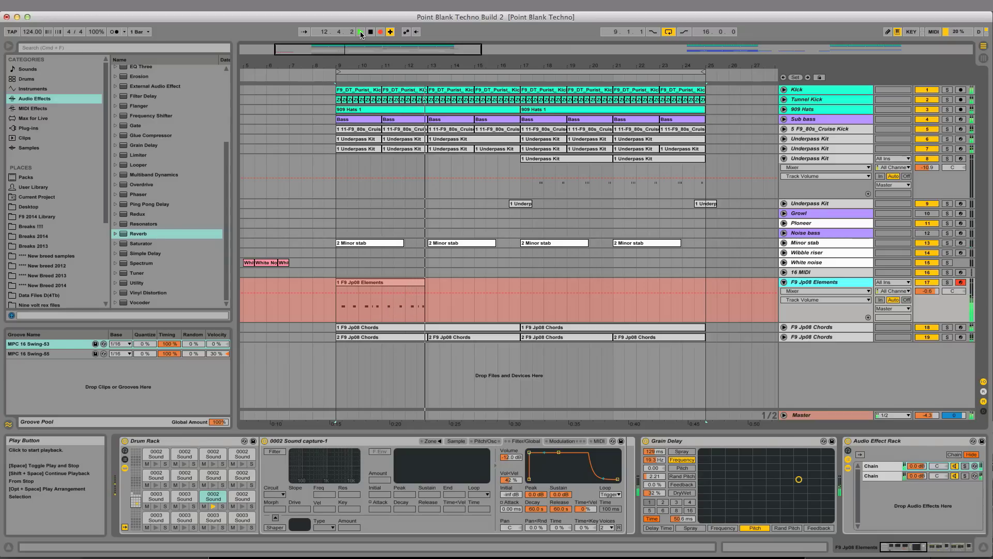
pyautogui.press('space')
pyautogui.moveTo(463, 290); pyautogui.dragTo(428, 291)
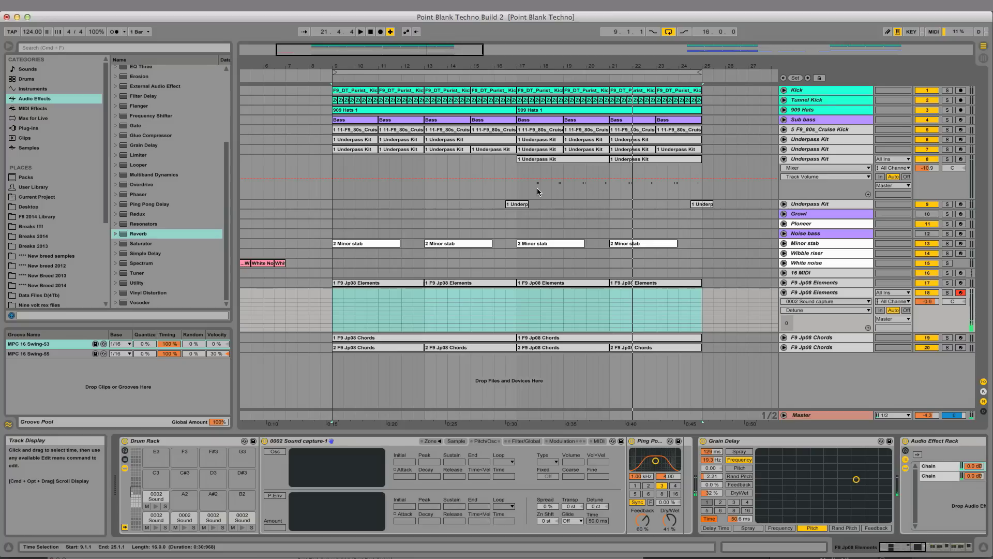
# - Record a clip on the duplicated F9 Jp08 Elements track, starting playback at bar 15, and raise its track volume to 1.6 dB
pyautogui.click(805, 293)
pyautogui.click(135, 508)
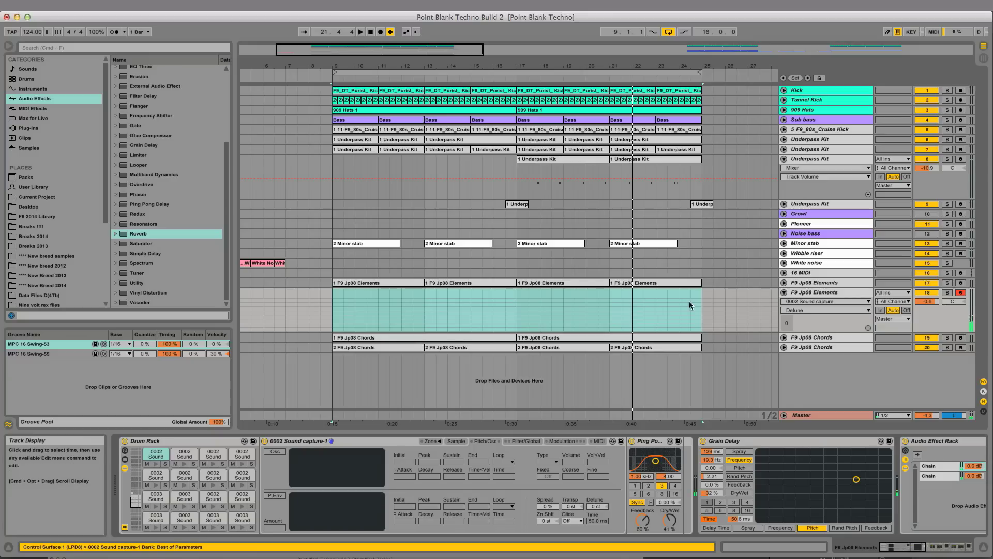
pyautogui.click(490, 297)
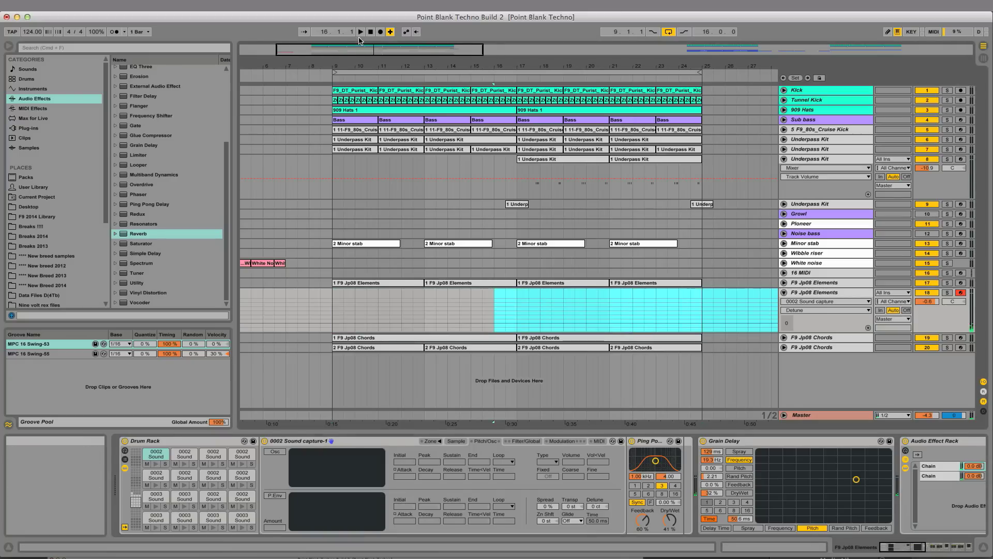
pyautogui.click(471, 294)
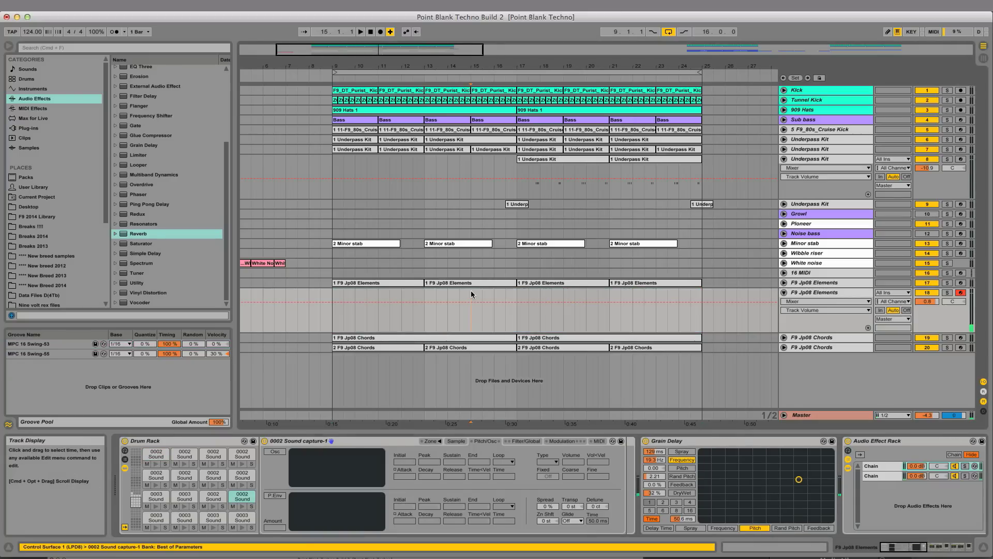
pyautogui.click(361, 31)
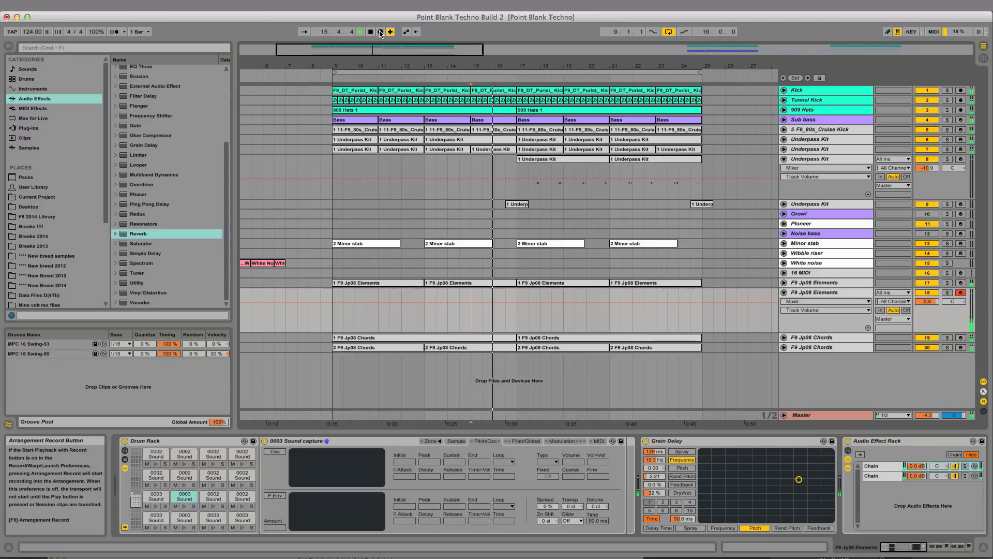
pyautogui.click(381, 31)
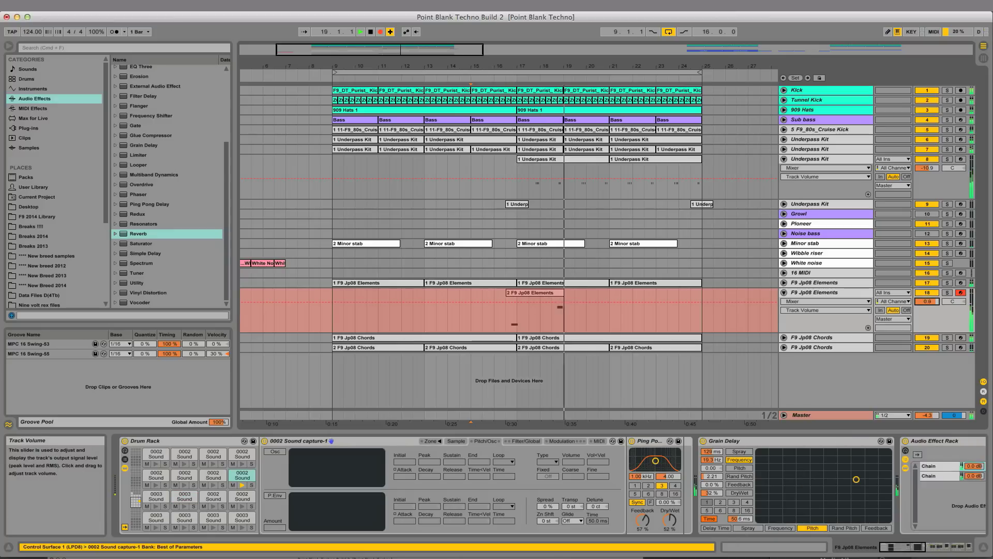
pyautogui.moveTo(930, 303); pyautogui.dragTo(930, 300)
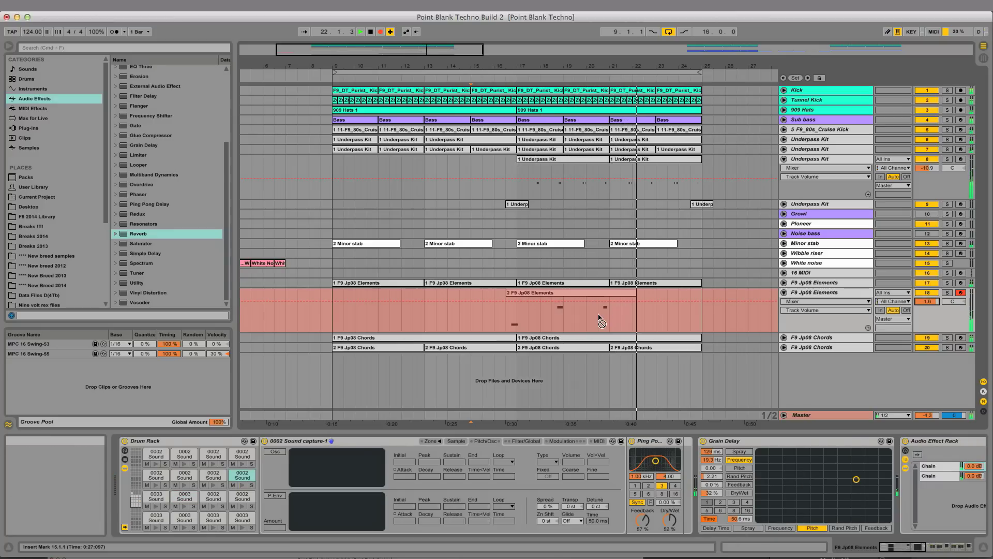
pyautogui.press('space')
# - Copy the last two-bar section of the newly recorded Elements clip to bar 24.3
pyautogui.moveTo(600, 315); pyautogui.dragTo(734, 308)
pyautogui.moveTo(612, 293); pyautogui.dragTo(701, 294)
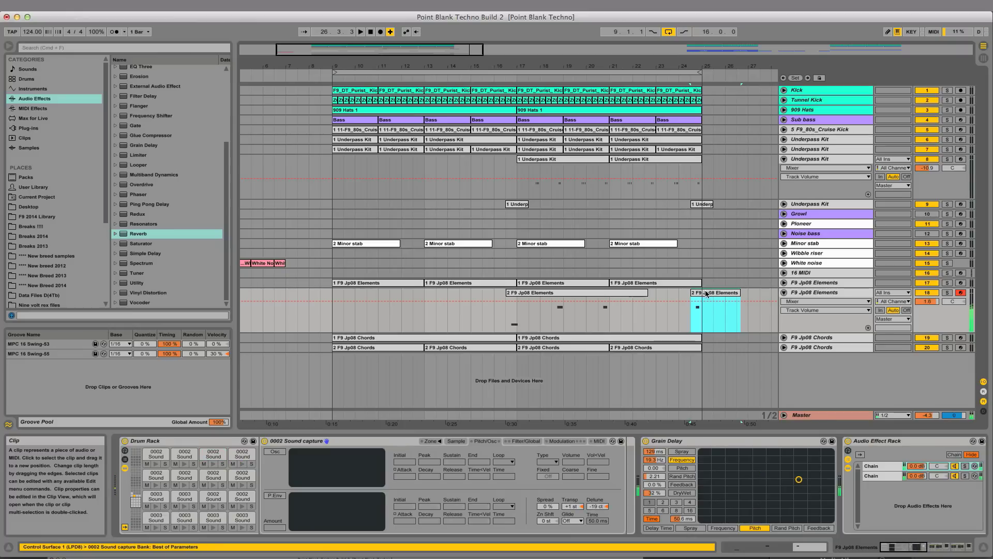
# - Record another clip on the duplicated F9 Jp08 Elements track from bar 9, select its bars 9 to 25 and fold the expanded Underpass Kit track
pyautogui.hscroll(1, 711, 307)
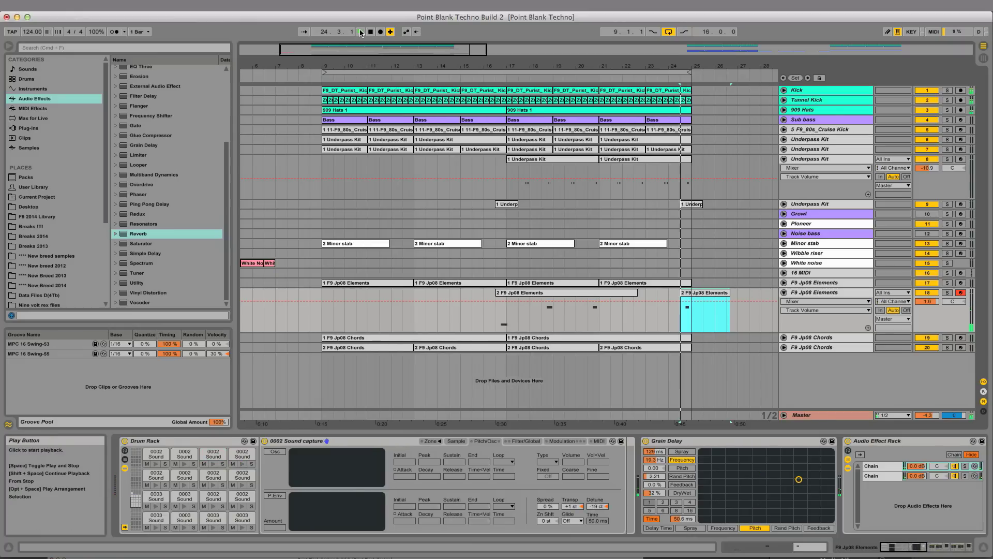
pyautogui.click(381, 32)
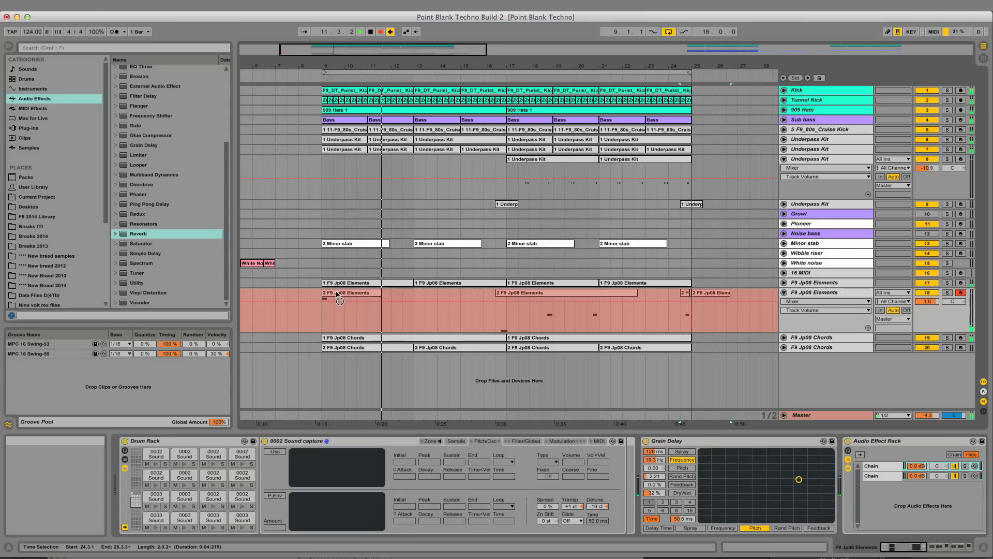
pyautogui.press('space')
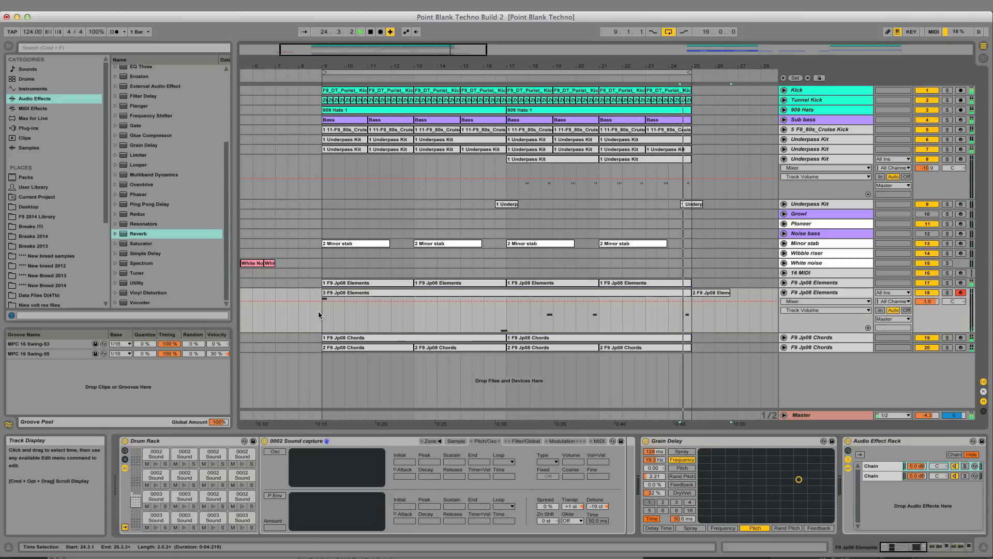
pyautogui.moveTo(322, 313); pyautogui.dragTo(699, 312)
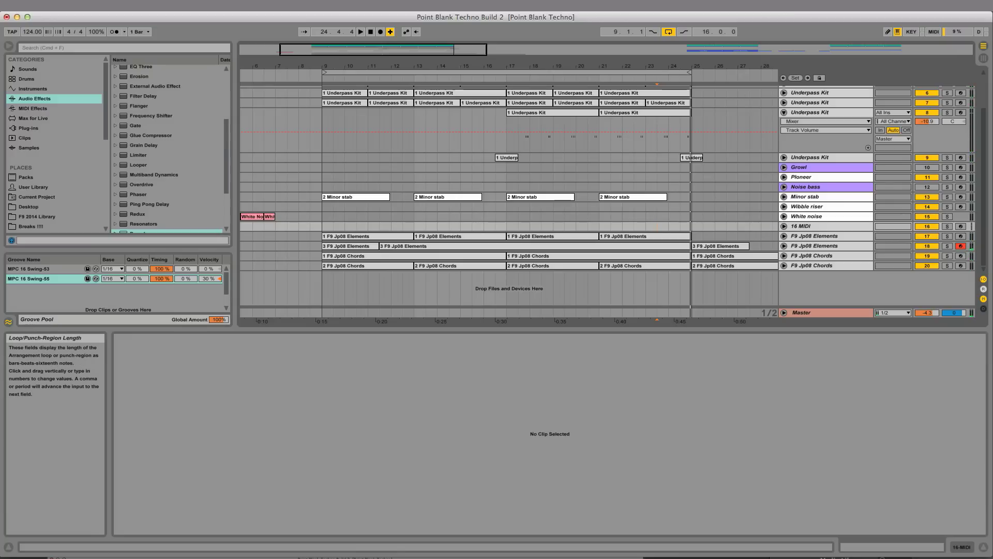
pyautogui.click(783, 113)
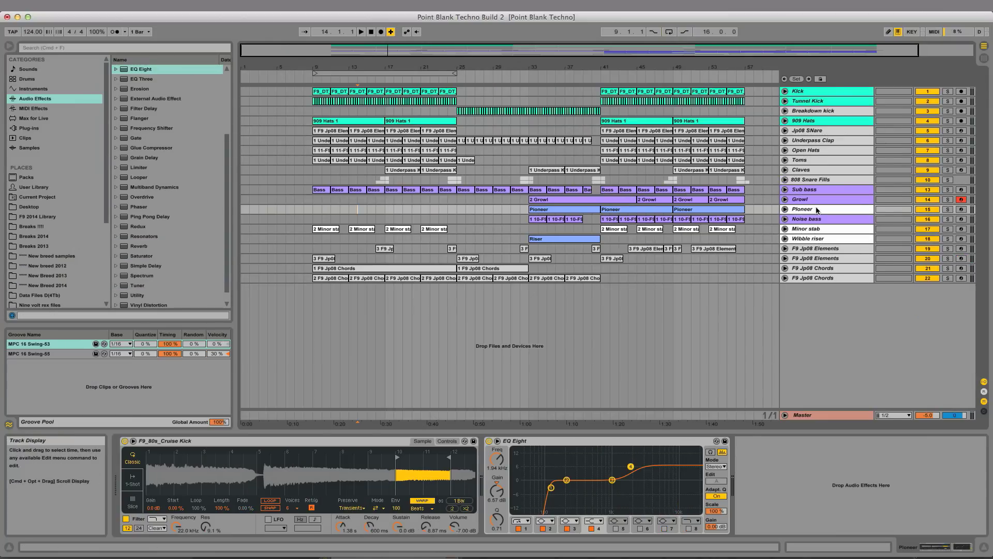
# - Audition the Pioneer, Growl and Noise bass sounds, unfolding Pioneer and Noise bass and arming Growl and Noise bass in turn
pyautogui.click(785, 209)
pyautogui.click(830, 206)
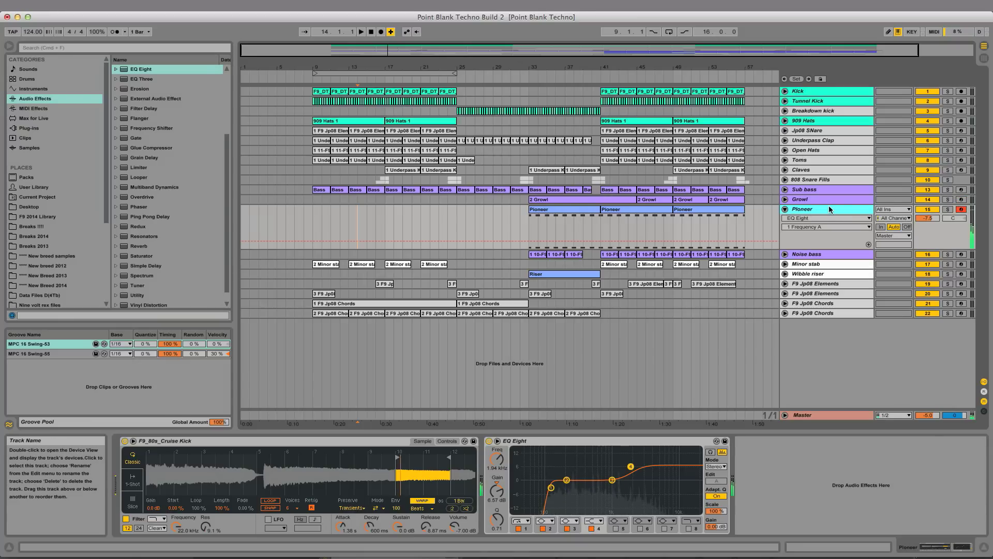
pyautogui.click(800, 200)
pyautogui.click(962, 200)
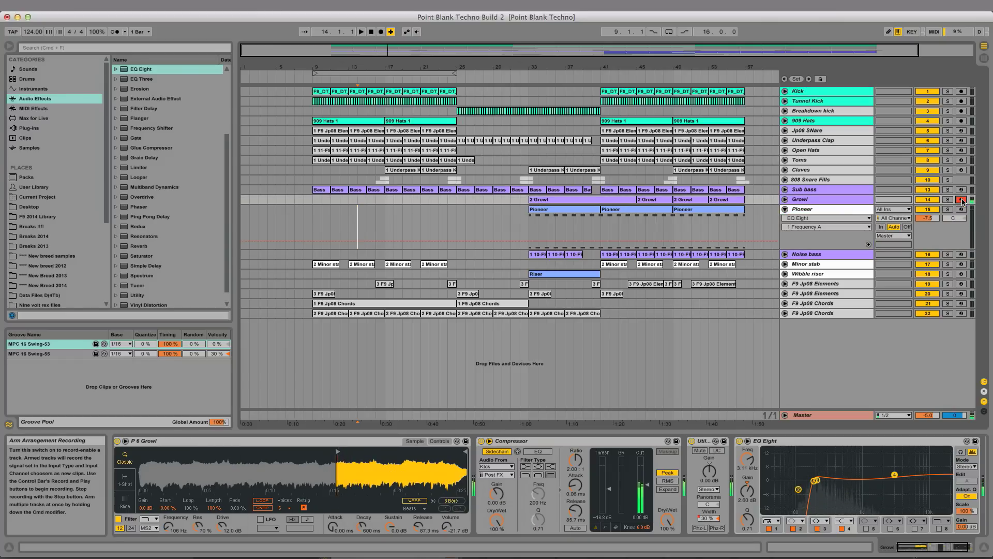
pyautogui.click(785, 254)
pyautogui.click(542, 258)
pyautogui.click(963, 254)
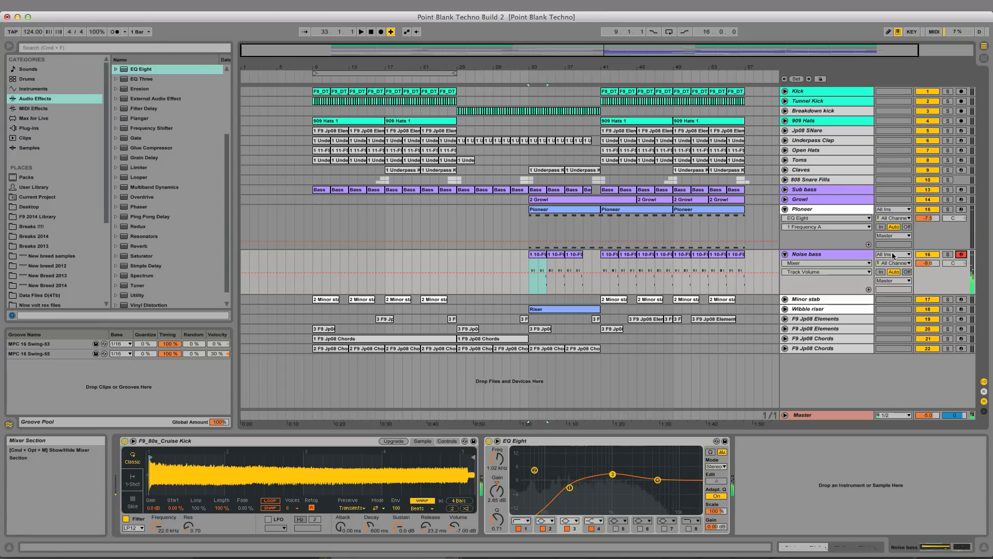
# - Fold all tracks and select bars 22 to 58 on the Pioneer and Noise bass tracks to play the arrangement from bar 22
pyautogui.keyDown('alt'); pyautogui.click(785, 209); pyautogui.keyUp('alt')
pyautogui.click(441, 209)
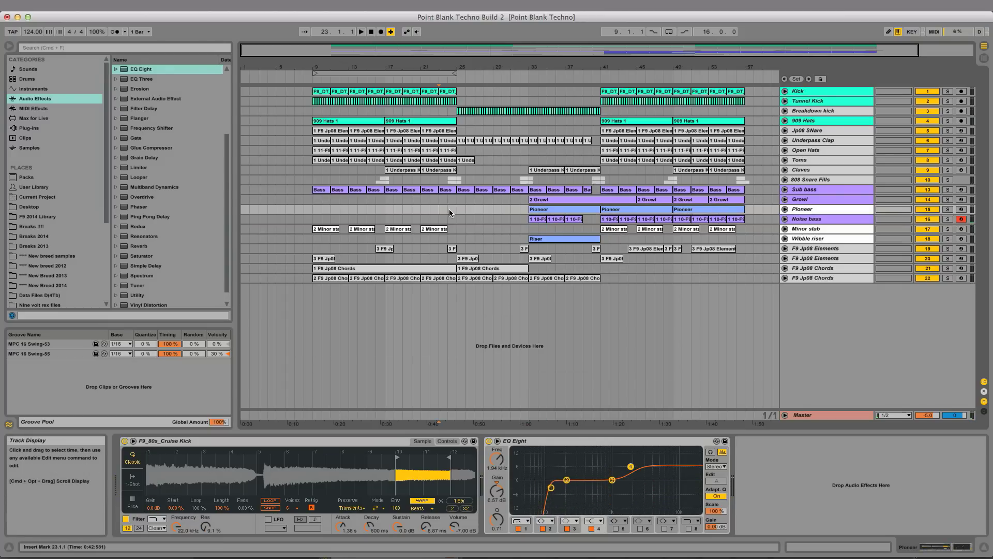
pyautogui.moveTo(433, 209); pyautogui.dragTo(746, 220)
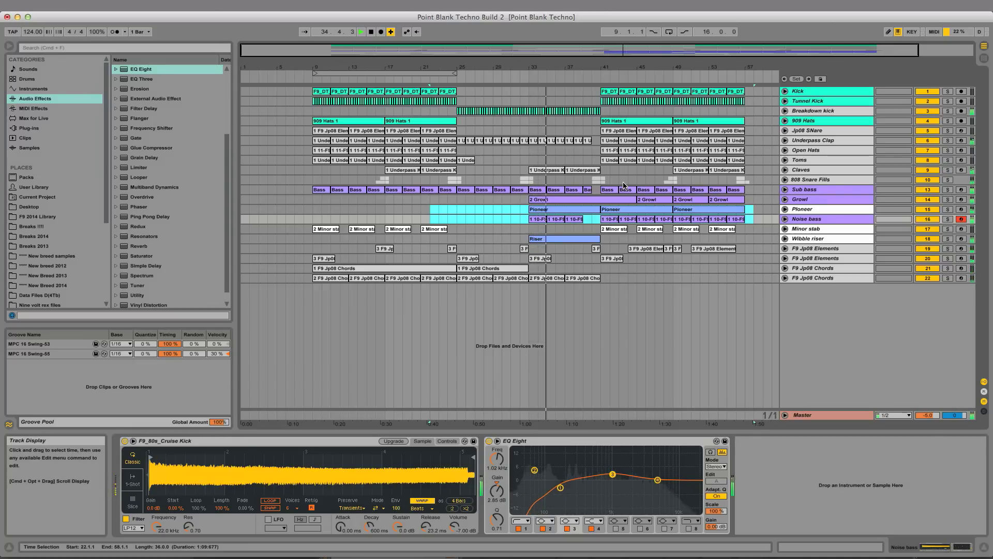
# - Set the Wibble riser track's volume to -15.4 dB during playback and fold the track again
pyautogui.click(786, 239)
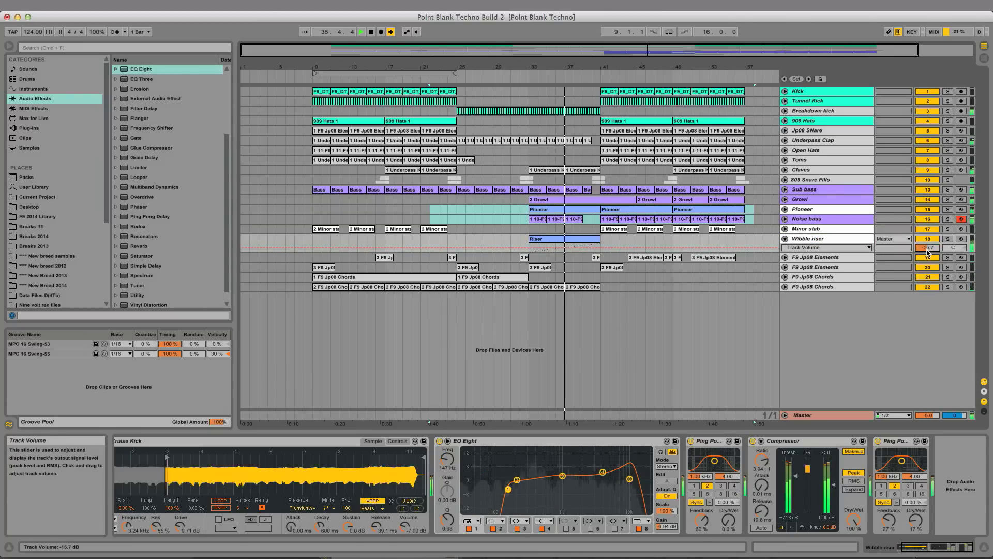
pyautogui.rightClick(927, 250)
pyautogui.click(930, 317)
pyautogui.moveTo(927, 248); pyautogui.dragTo(927, 246)
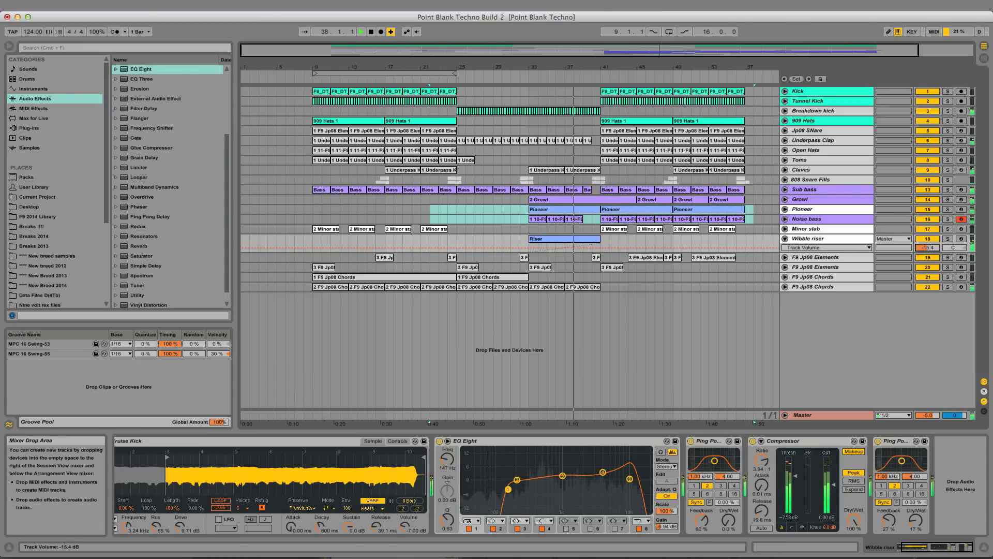
pyautogui.click(785, 238)
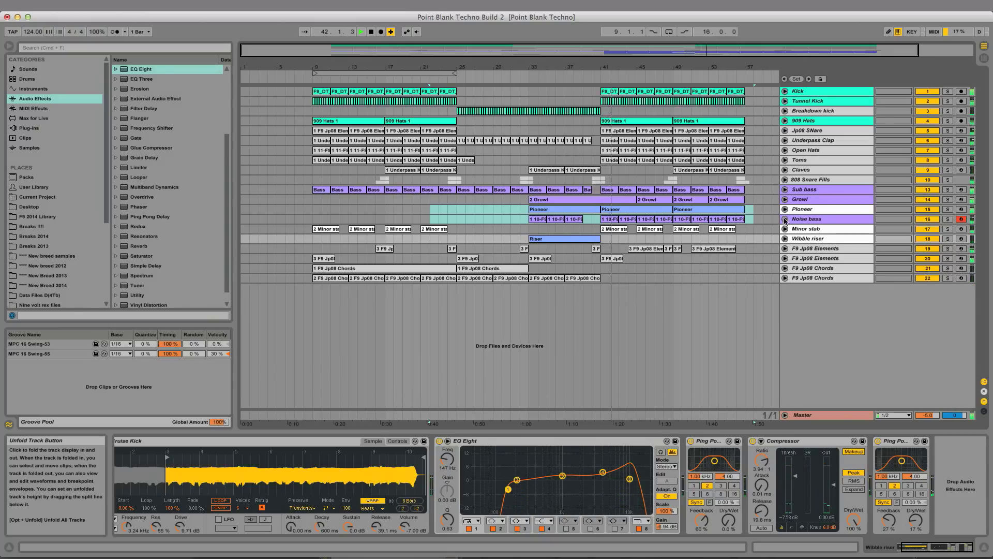
# - Set the Noise bass track's volume to -9.2 dB and check the Minor stab track's mixer settings, folding both tracks
pyautogui.click(785, 219)
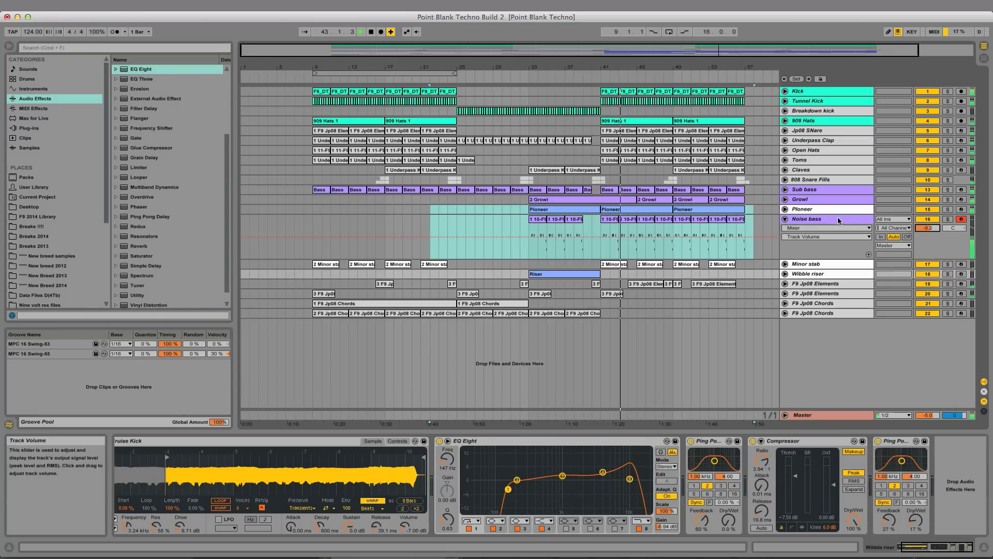
pyautogui.click(785, 219)
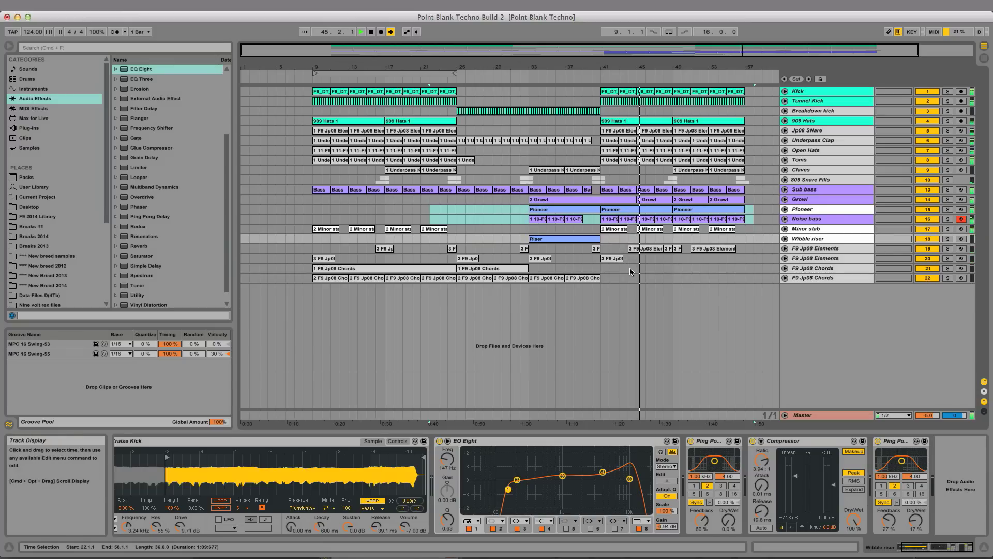
pyautogui.click(785, 229)
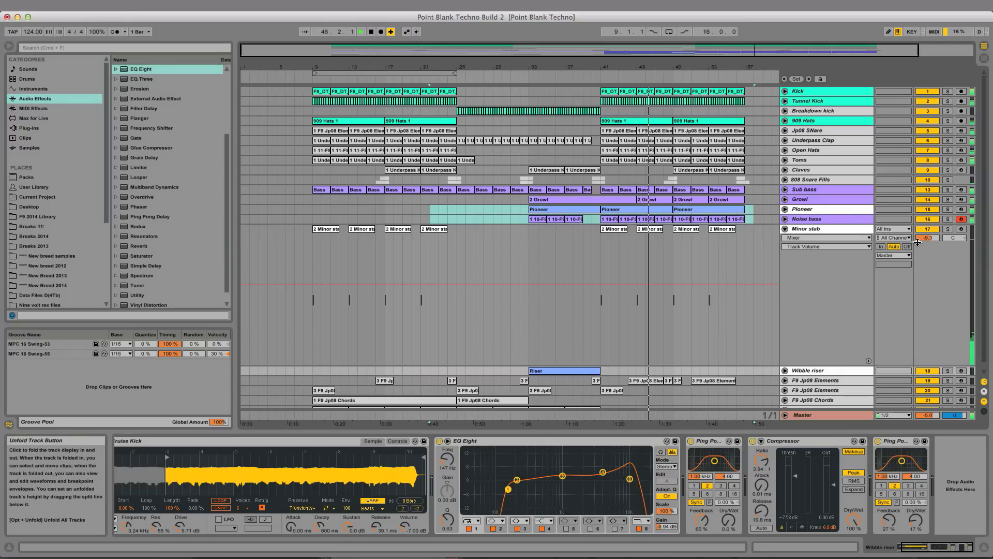
pyautogui.click(785, 228)
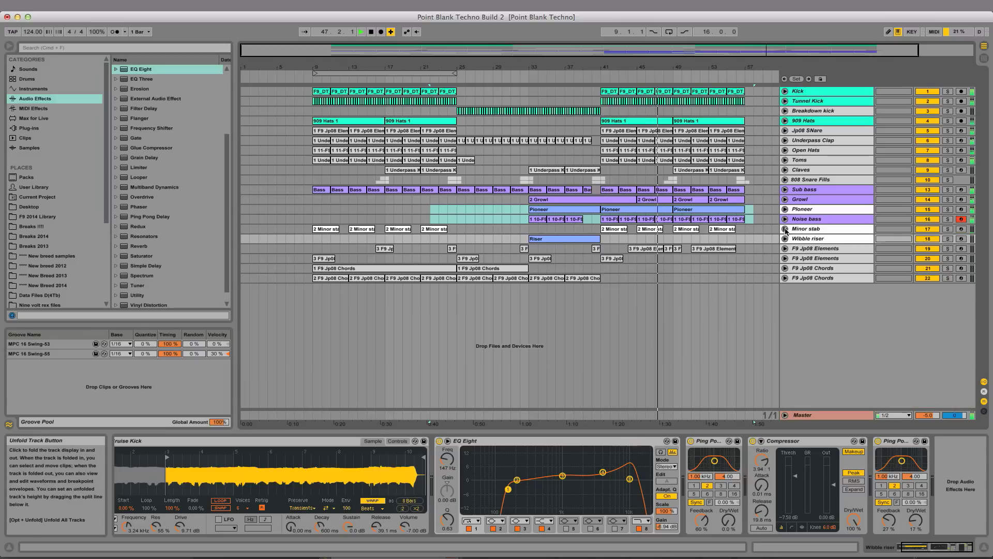
pyautogui.hscroll(3, 633, 227)
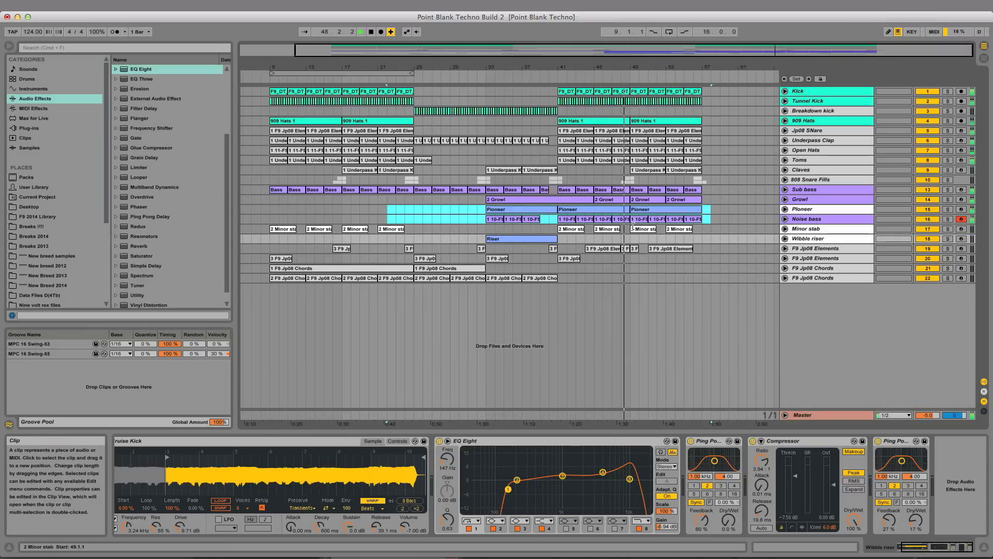